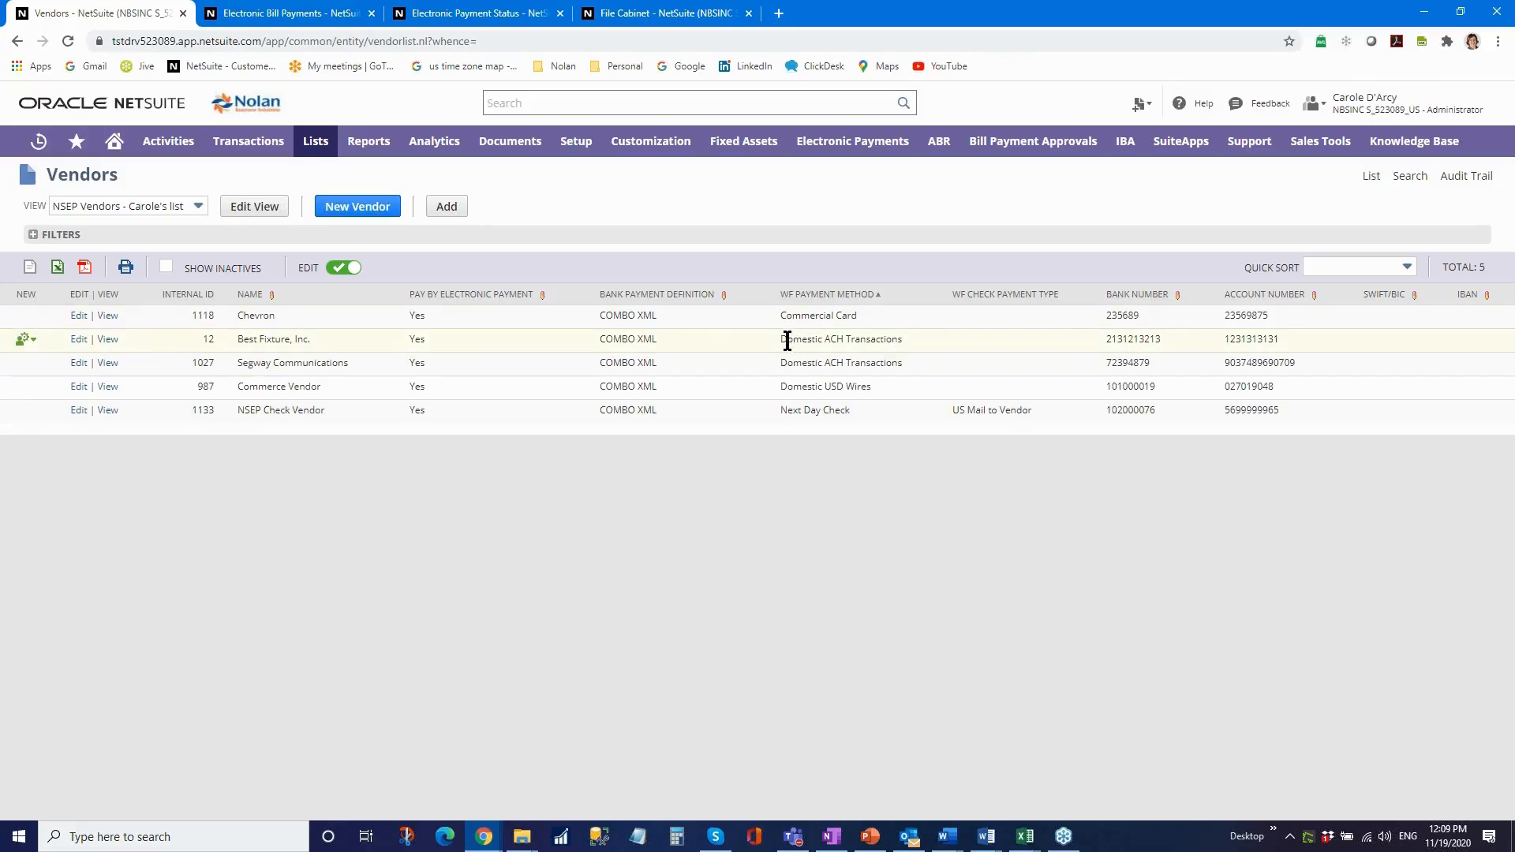
Examine the WF payment method of the Best Fixture, Inc. vendor in the vendor list.
drag(787, 340, 868, 341)
drag(786, 339, 865, 341)
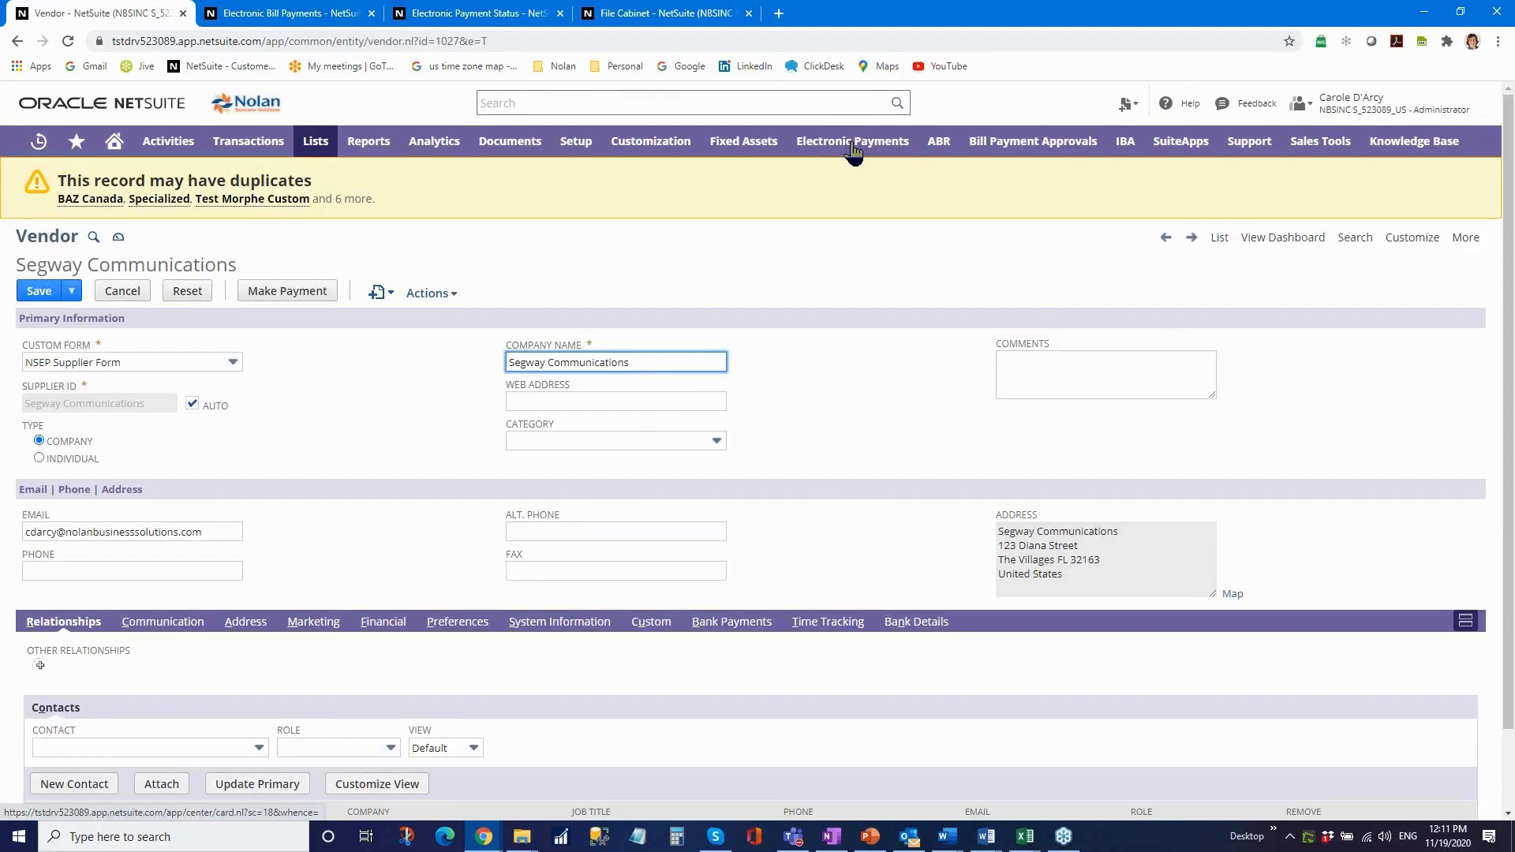
Open the Electronic Payments overview and look through its list, transaction and other functions.
click(847, 150)
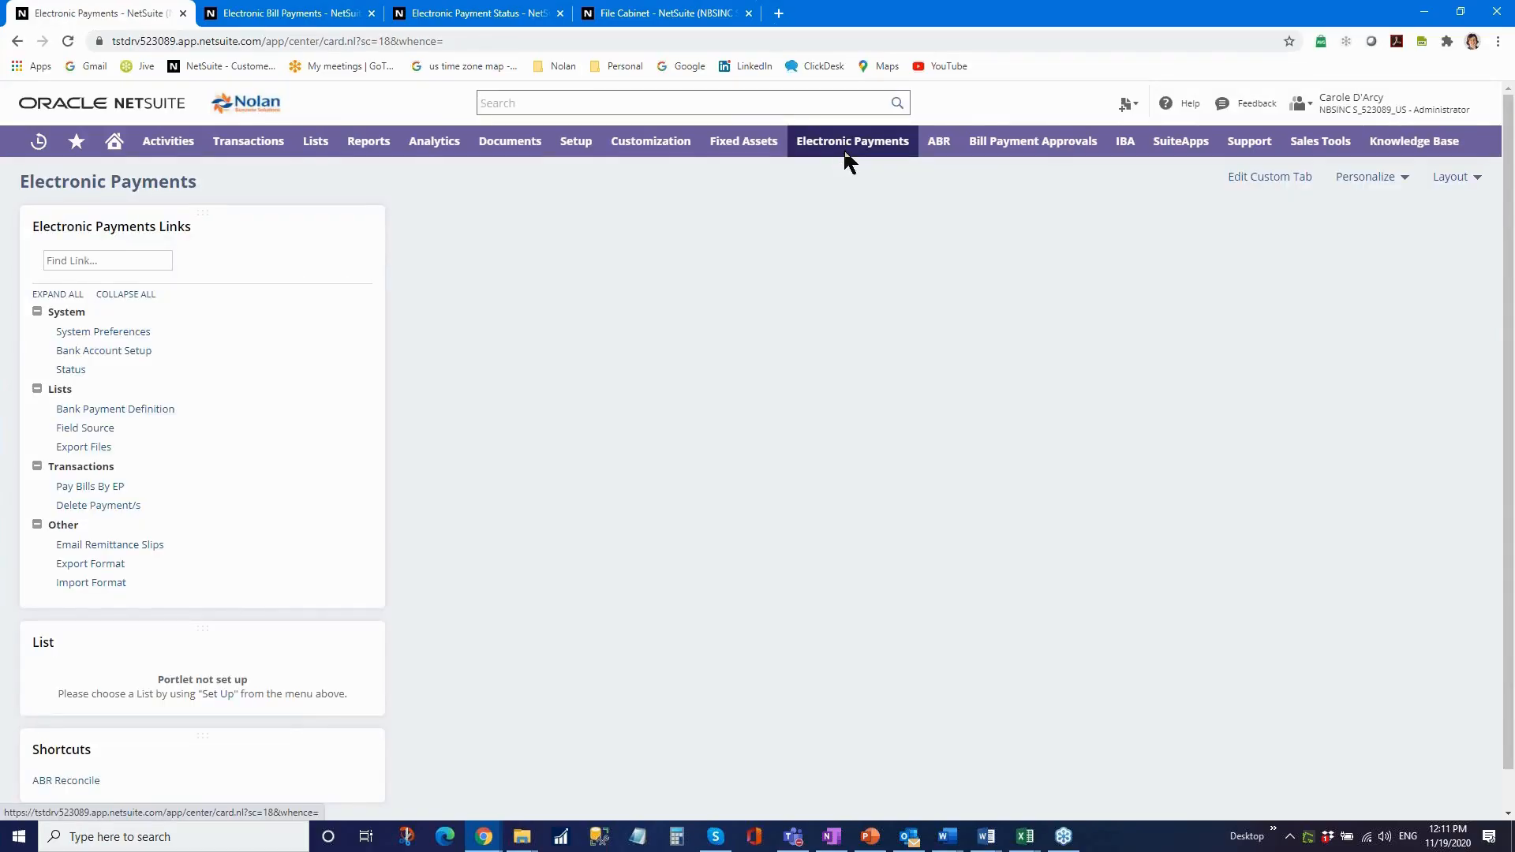
mouse_move(846, 153)
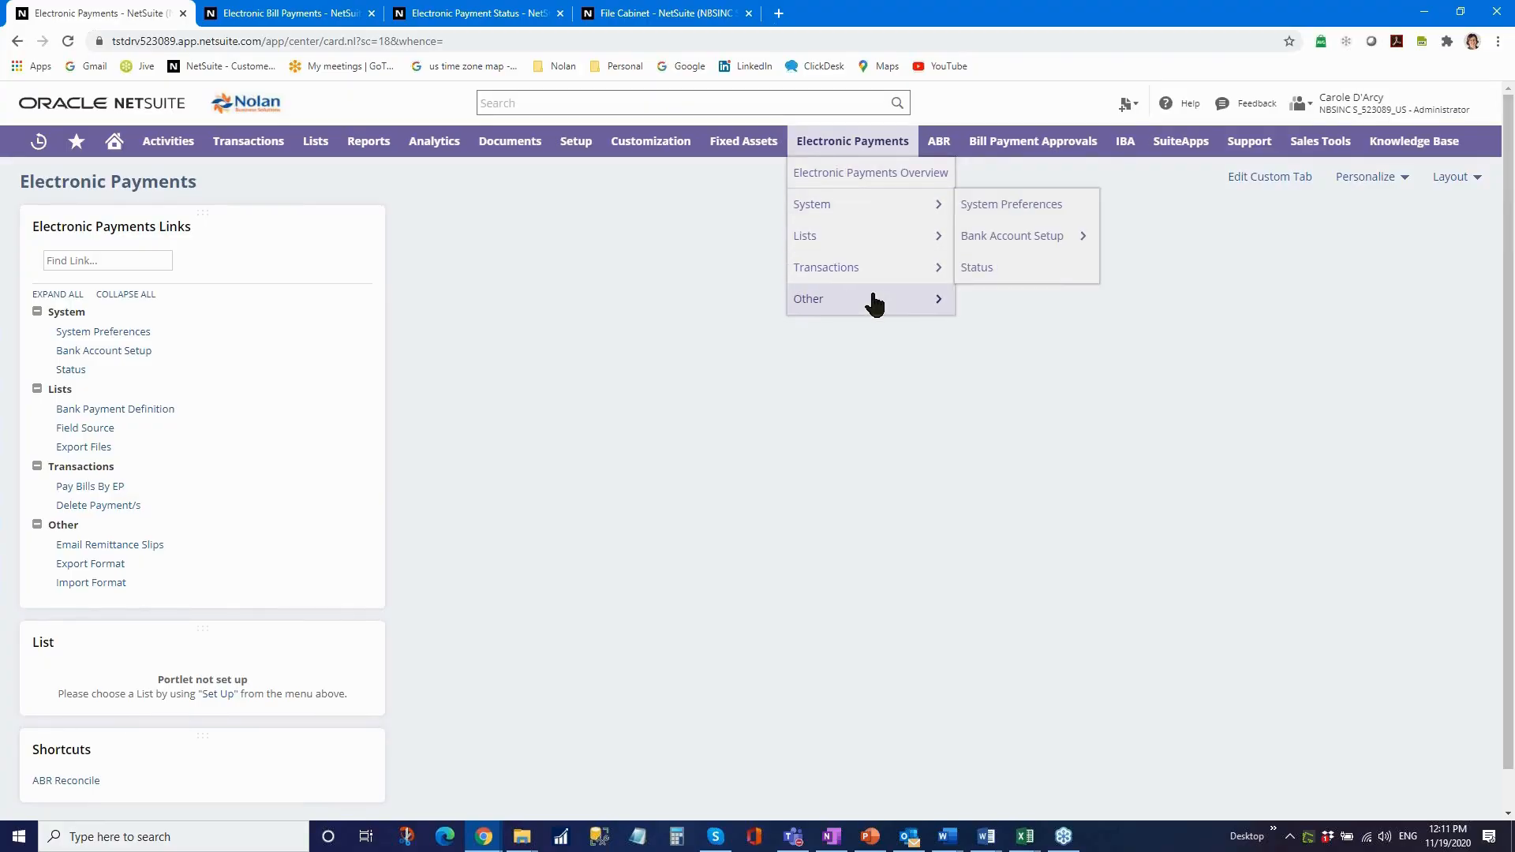
mouse_move(872, 238)
mouse_move(1006, 246)
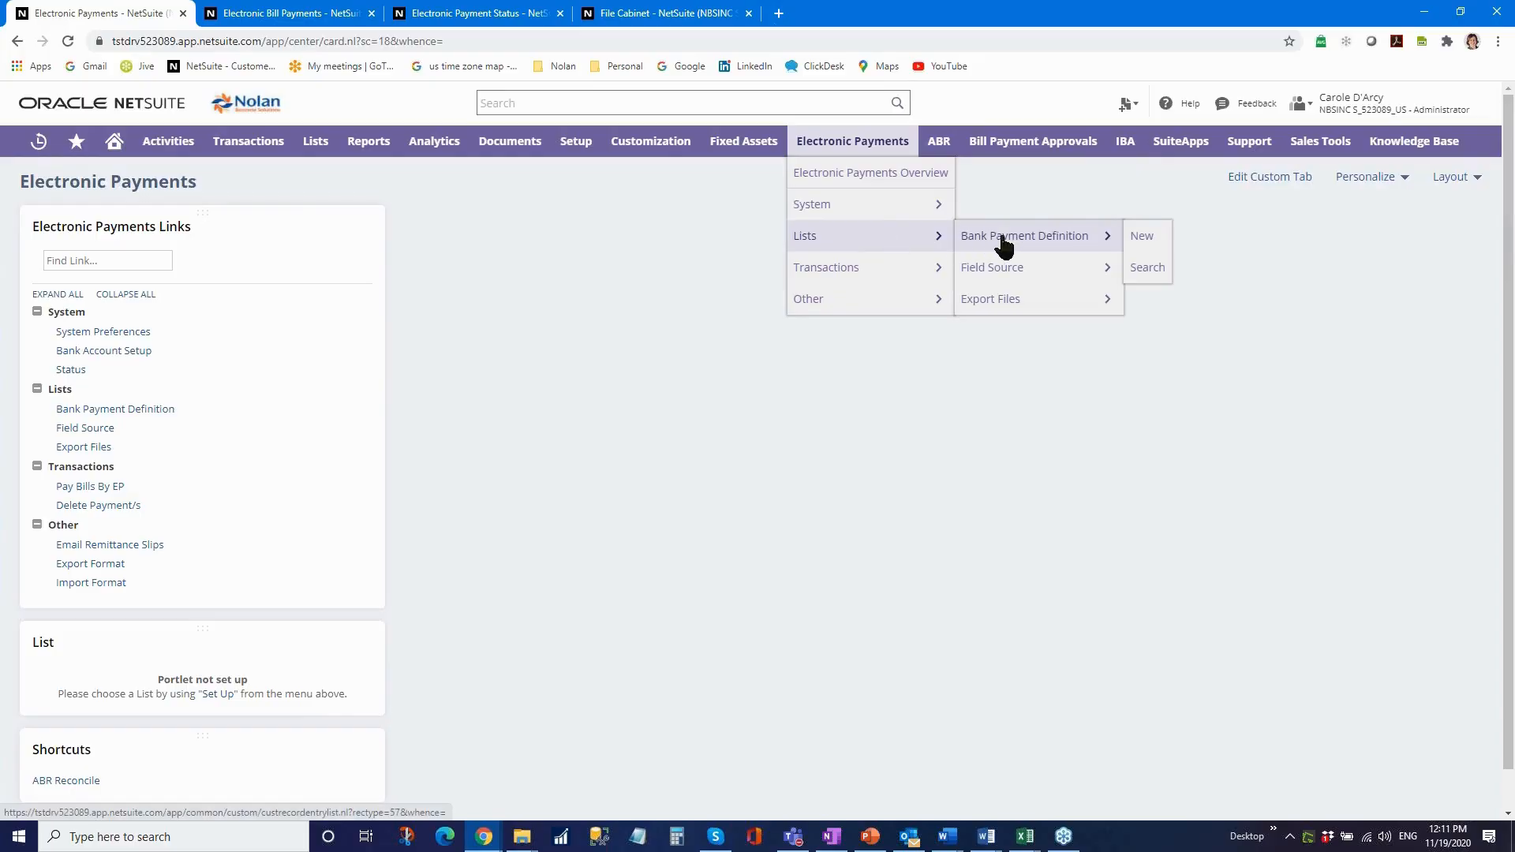
mouse_move(862, 271)
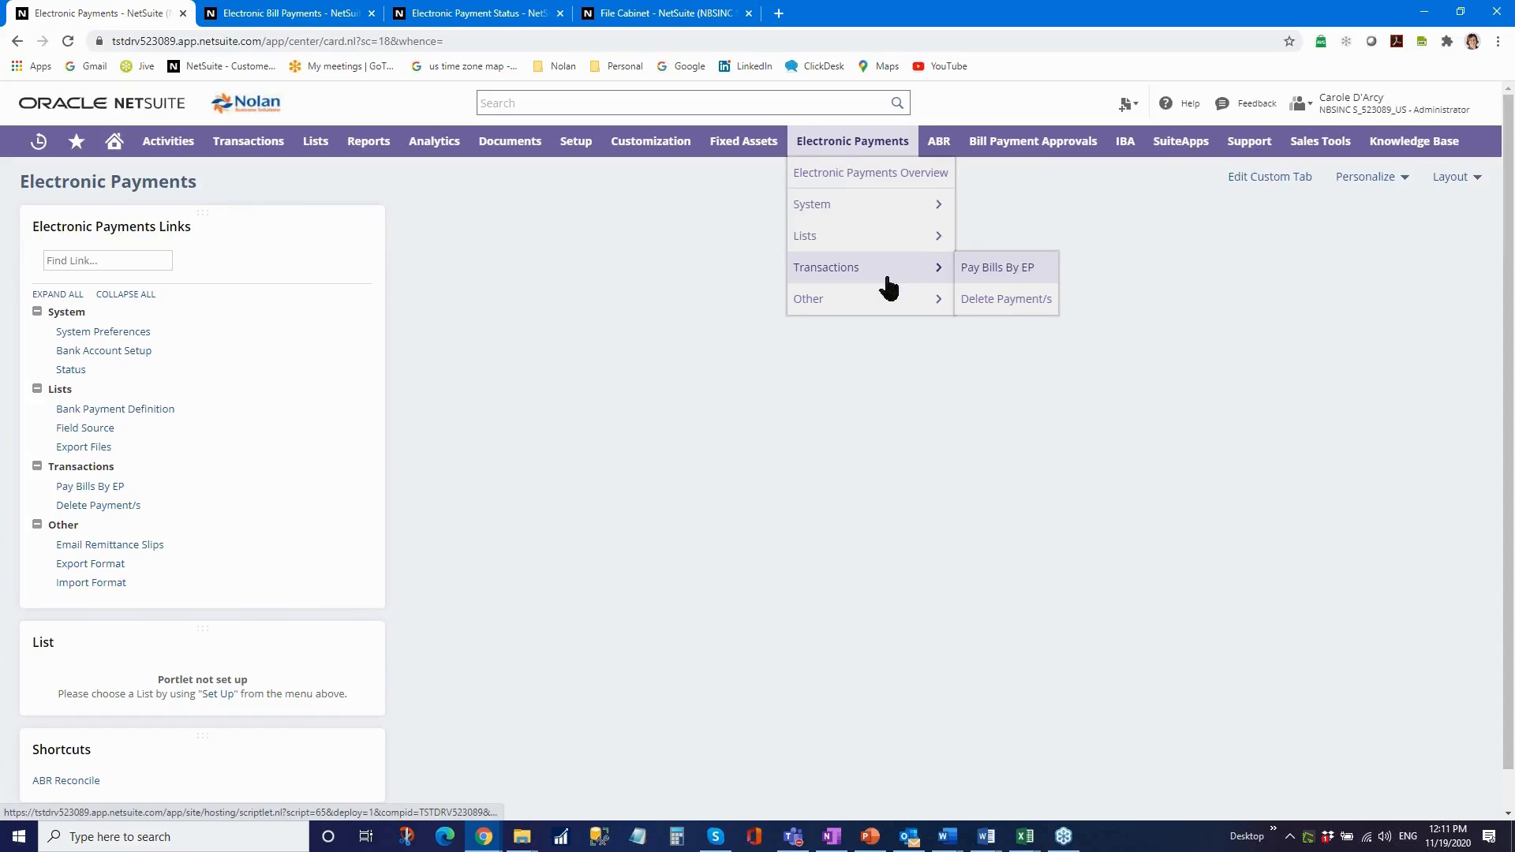
mouse_move(863, 312)
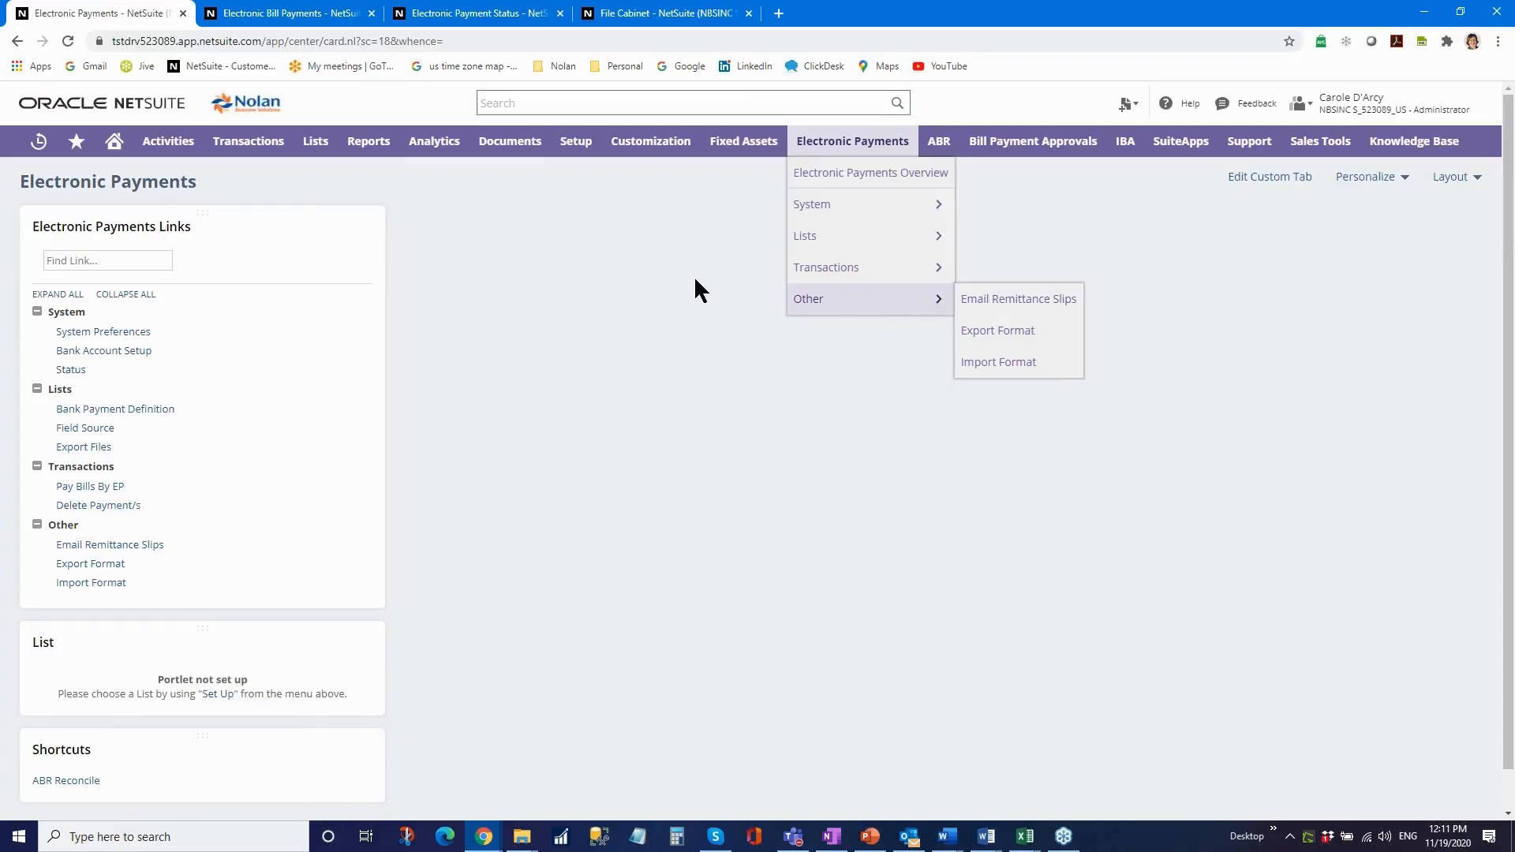
Open the Segway Communications record from the vendor list in view mode and show its Bank Payments details.
mouse_move(315, 143)
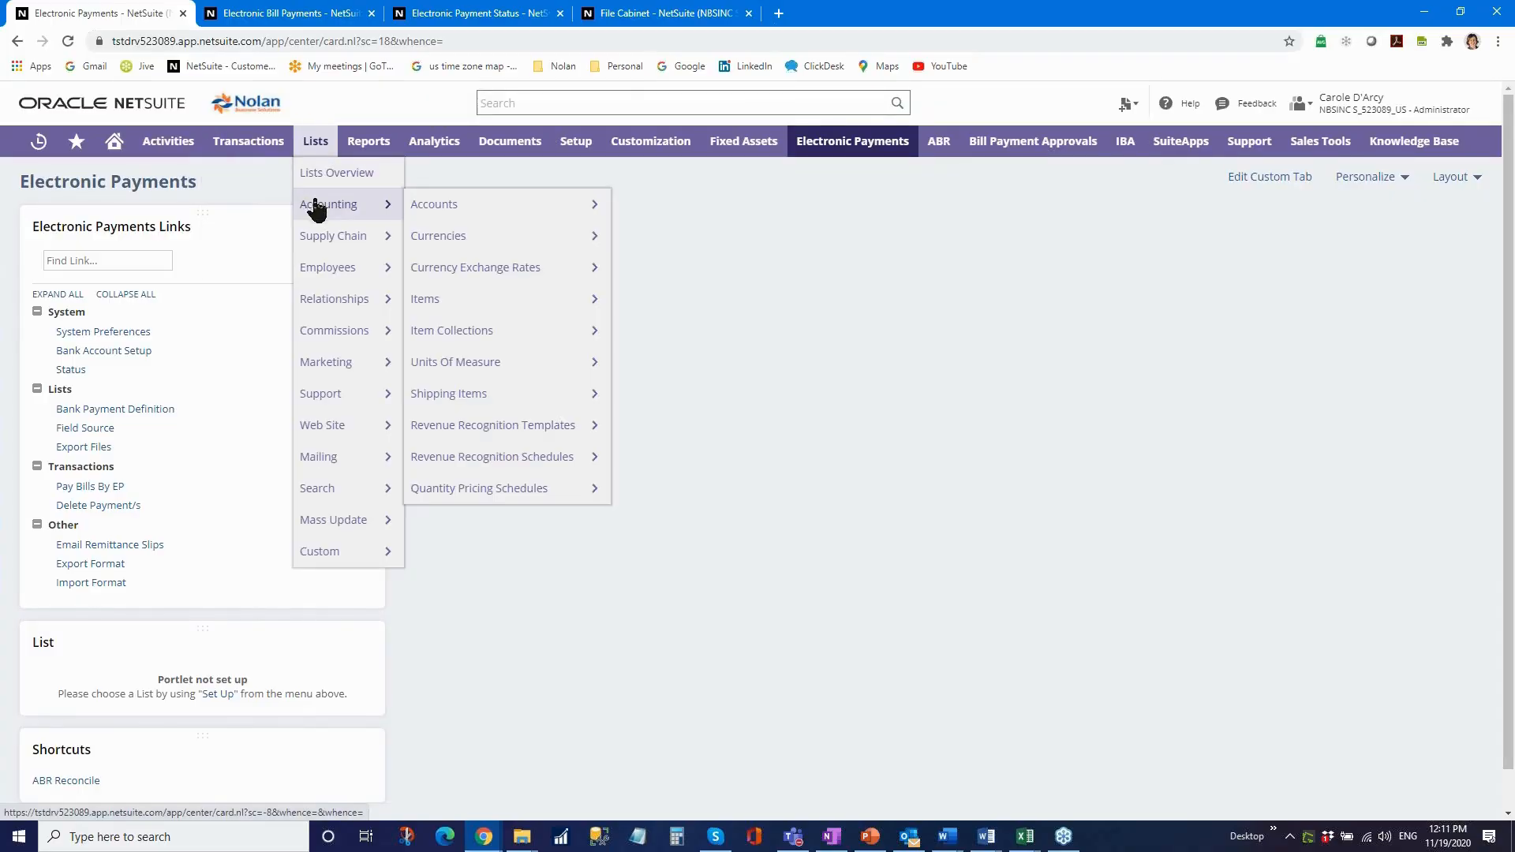
mouse_move(382, 302)
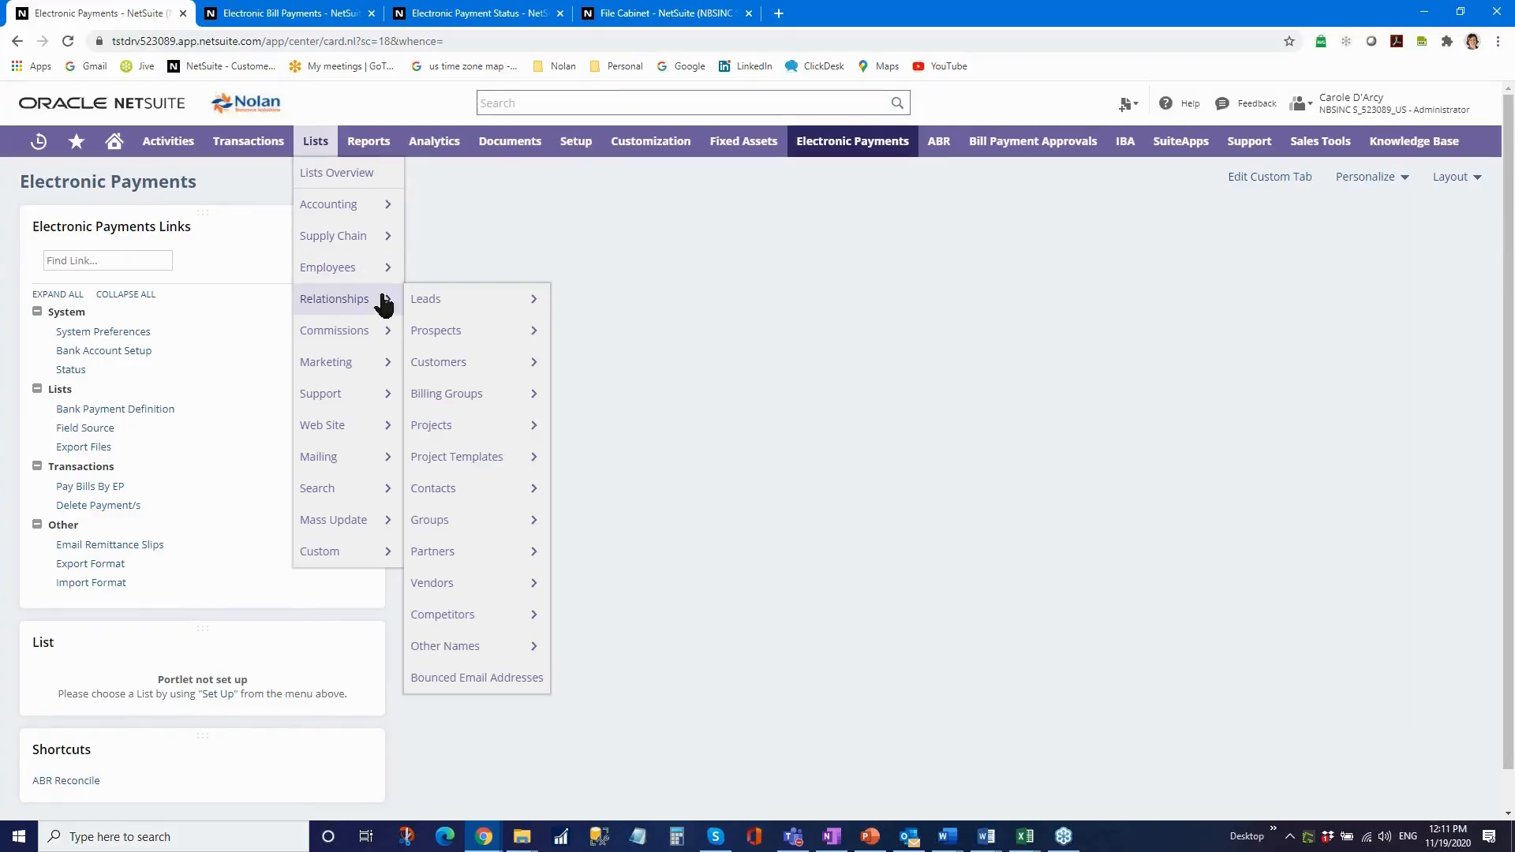
click(464, 584)
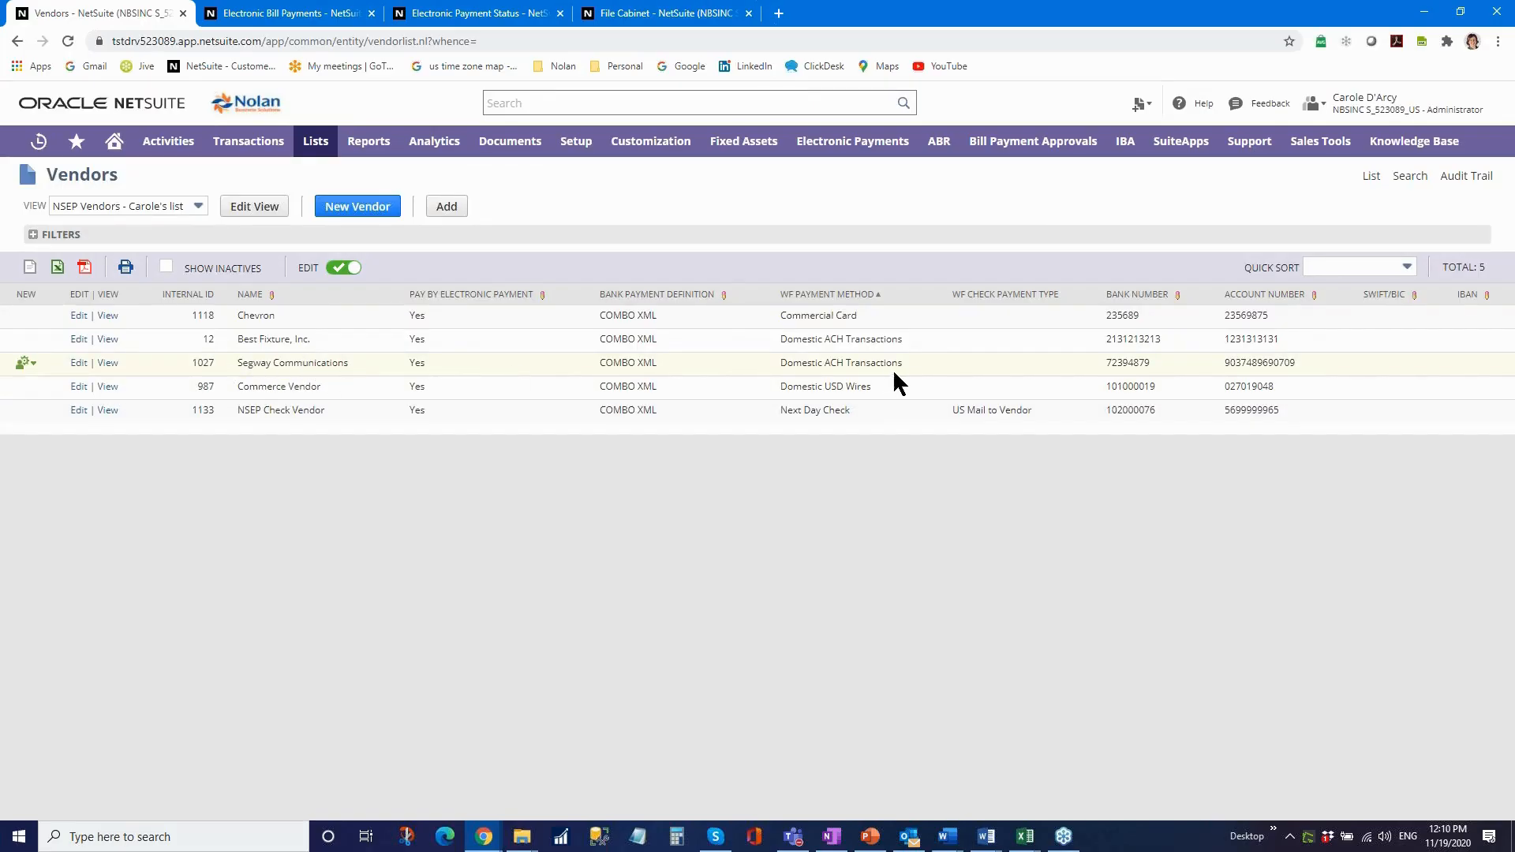
click(102, 365)
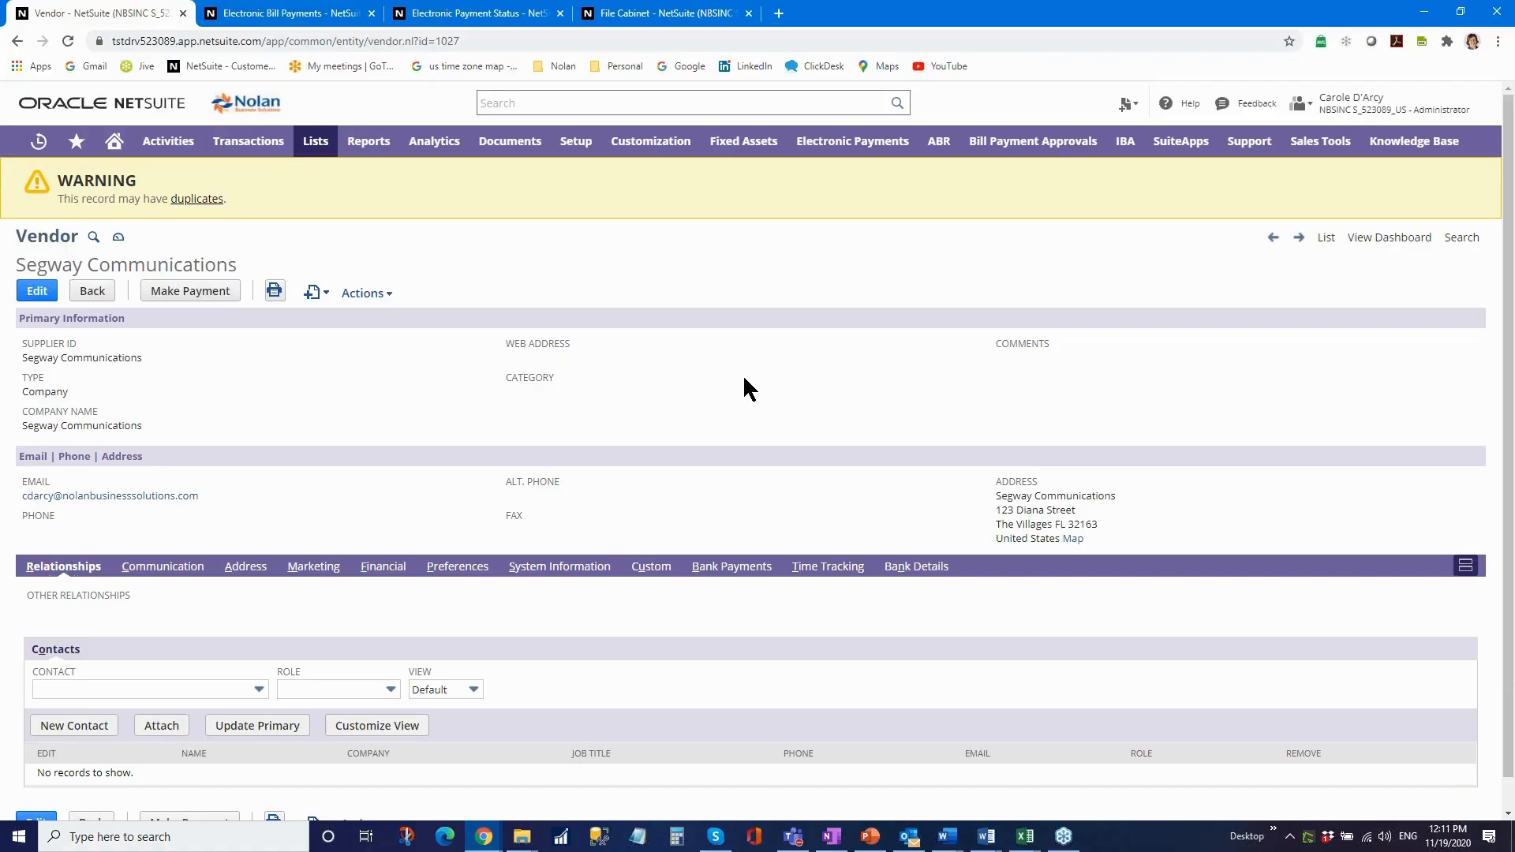
scroll(732, 552, down, 1)
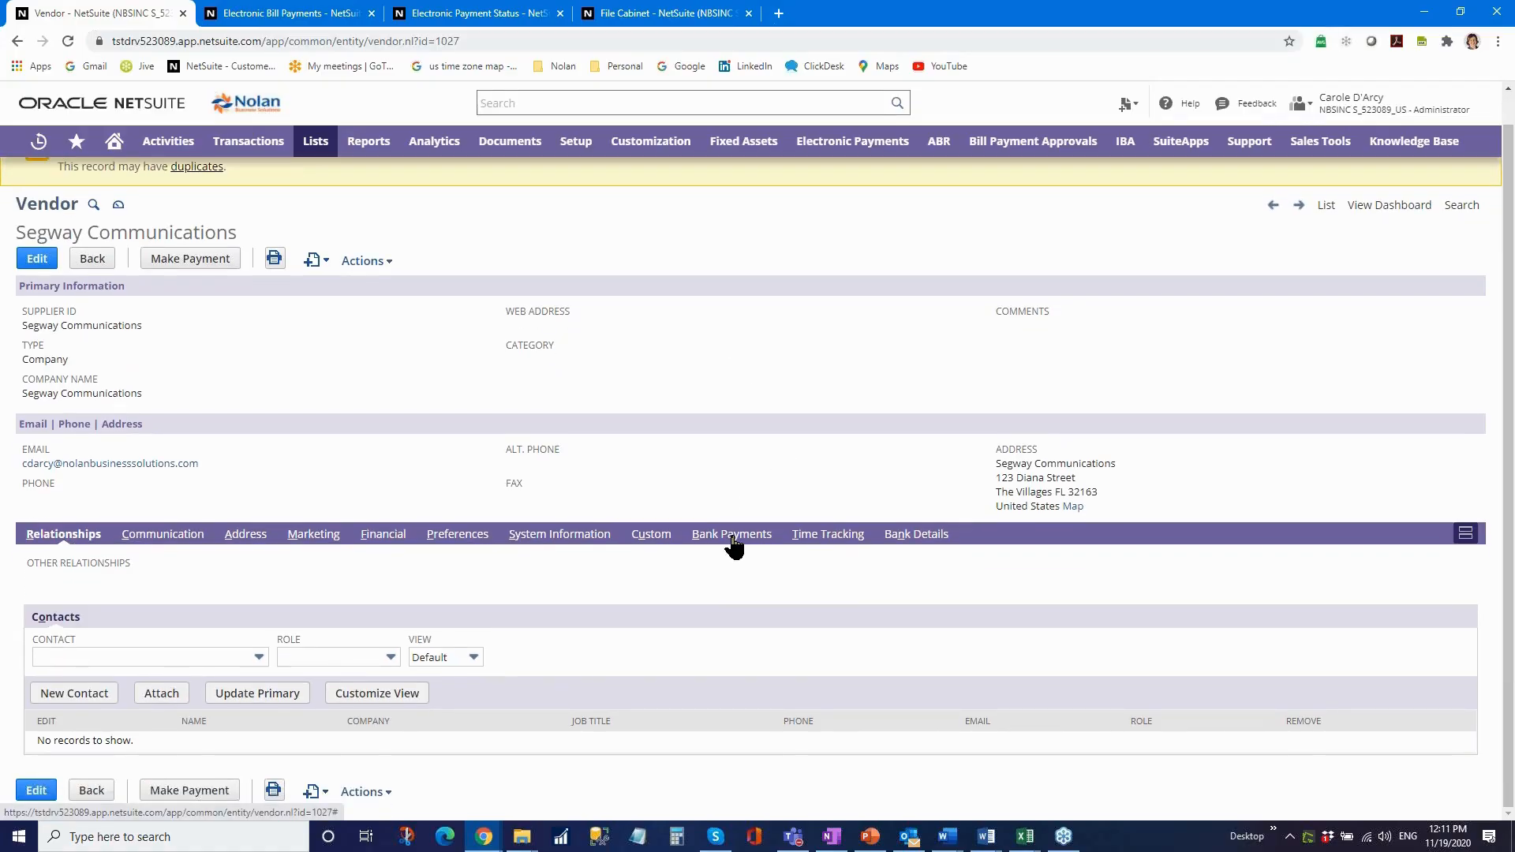
click(732, 536)
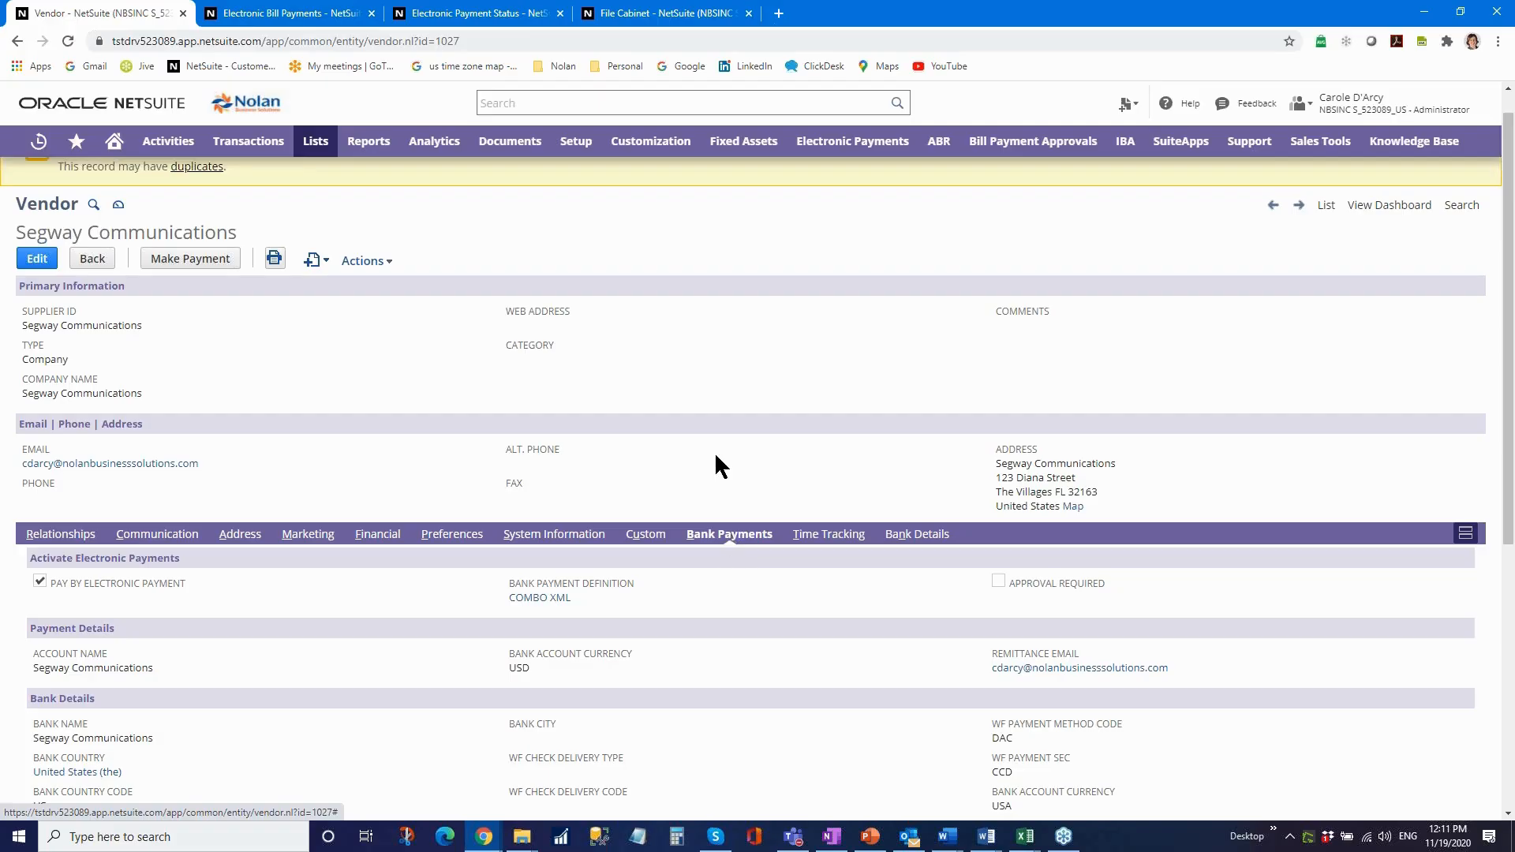
scroll(728, 446, up, 1)
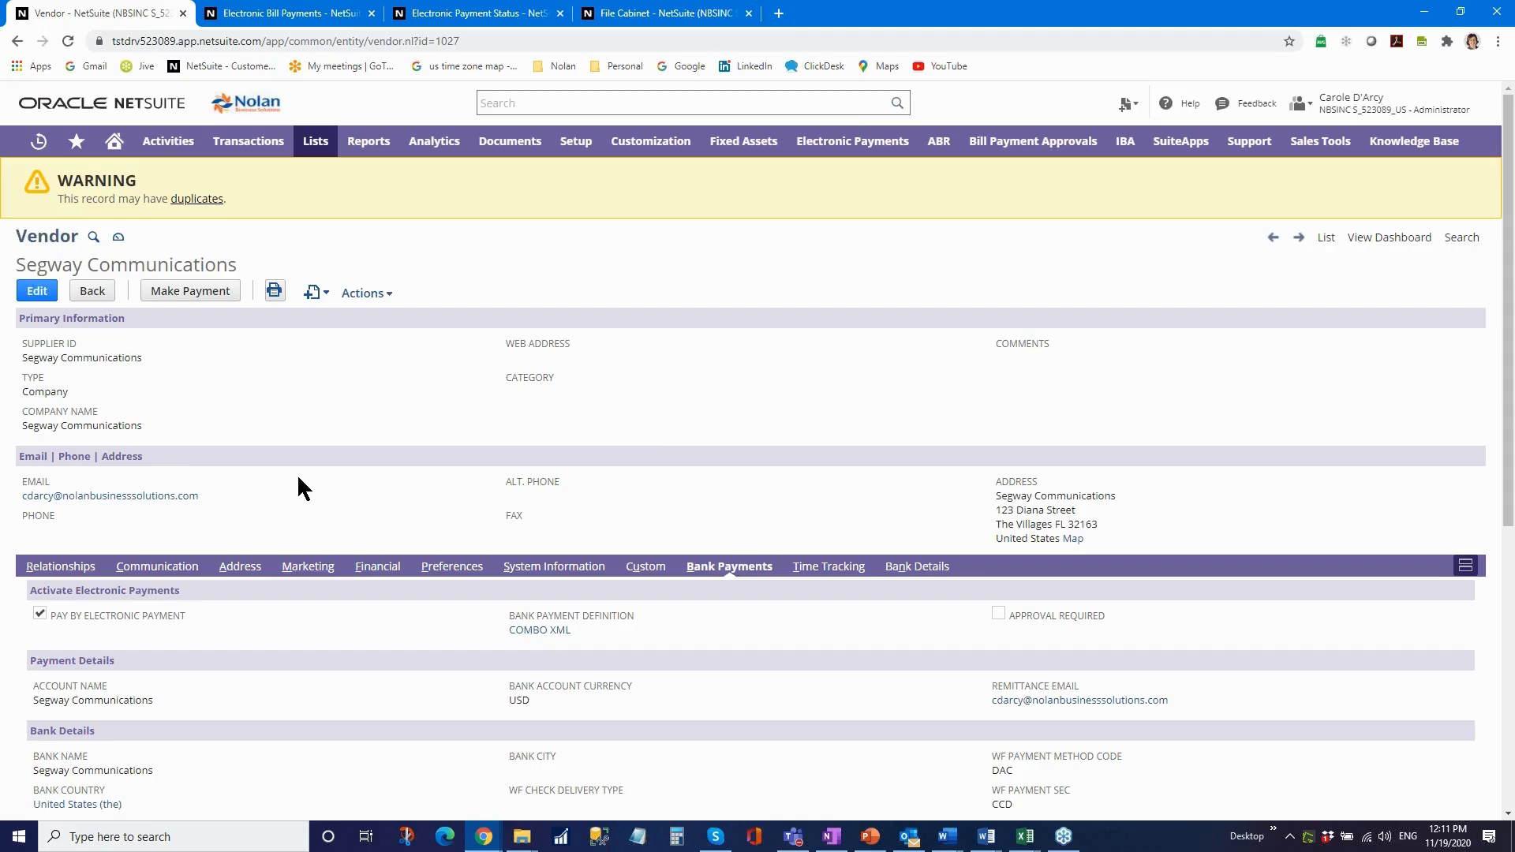
Return to the Electronic Payments overview and review the Bank Payment Definition and Pay Bills By EP functions.
click(852, 140)
mouse_move(873, 247)
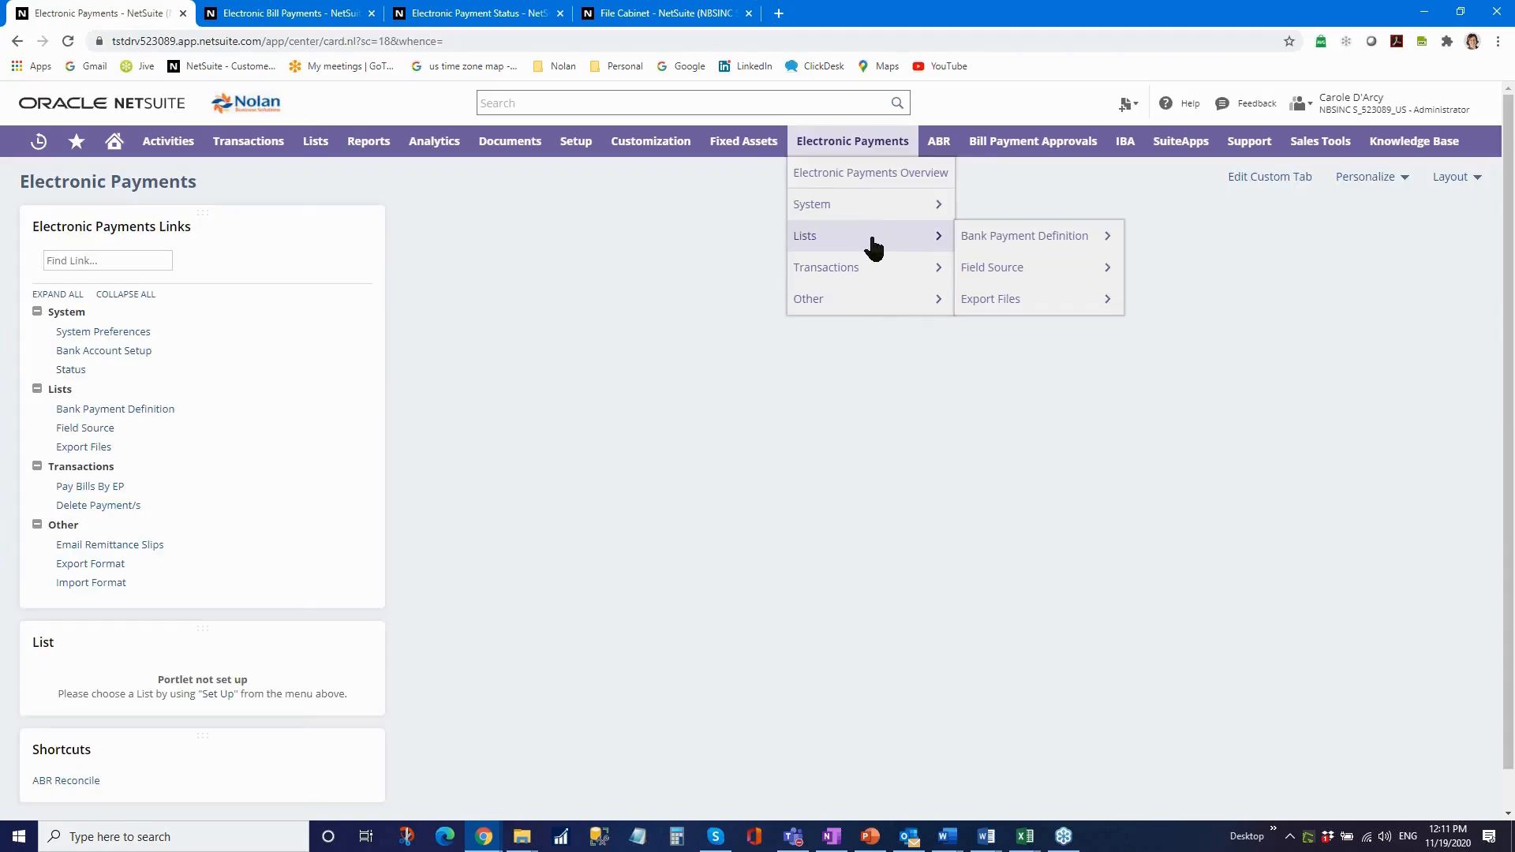
mouse_move(1004, 246)
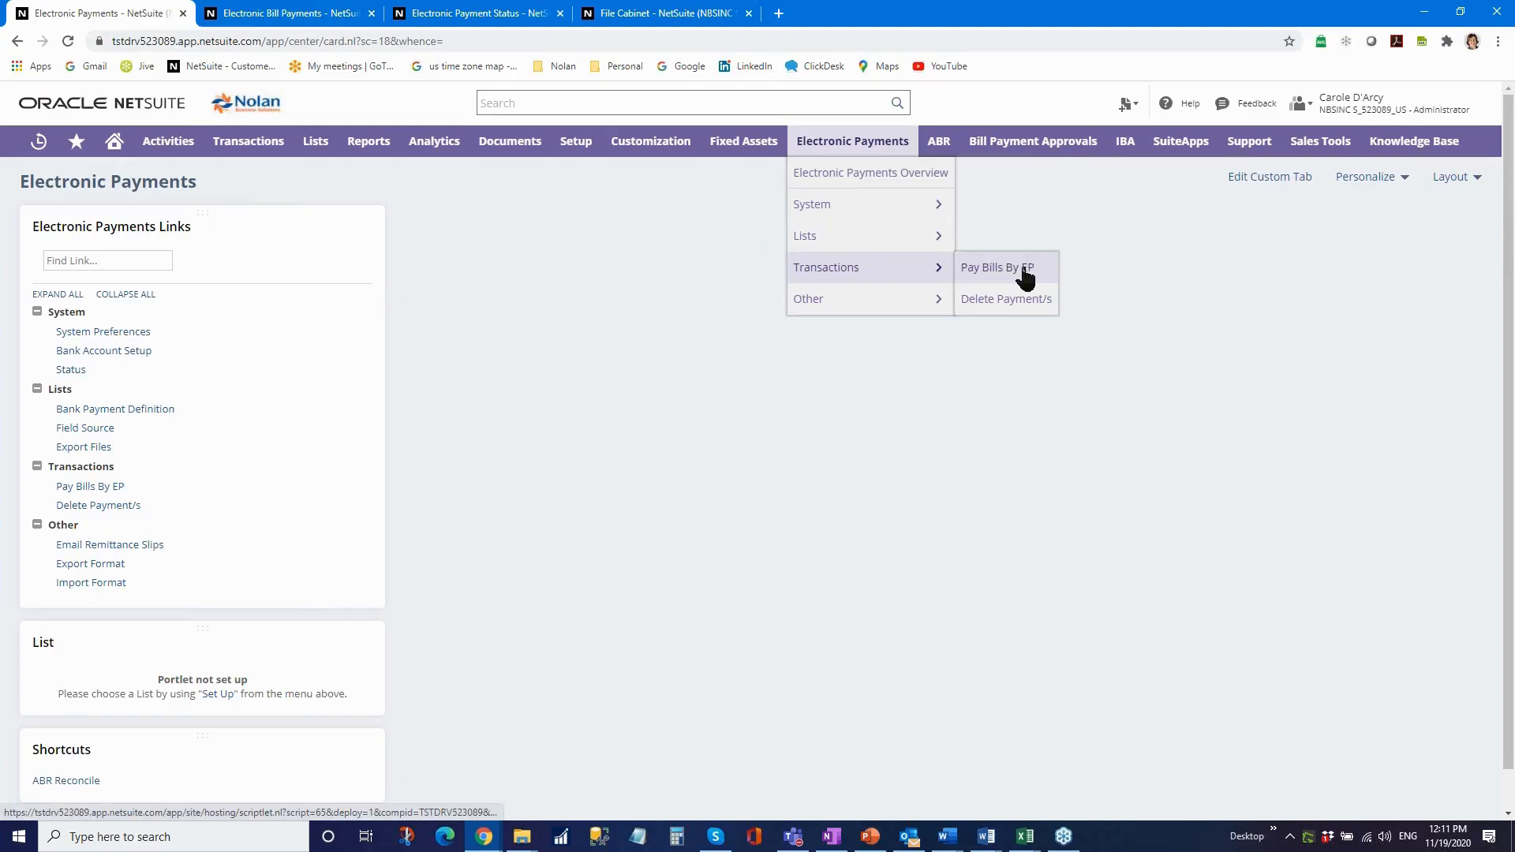
mouse_move(872, 307)
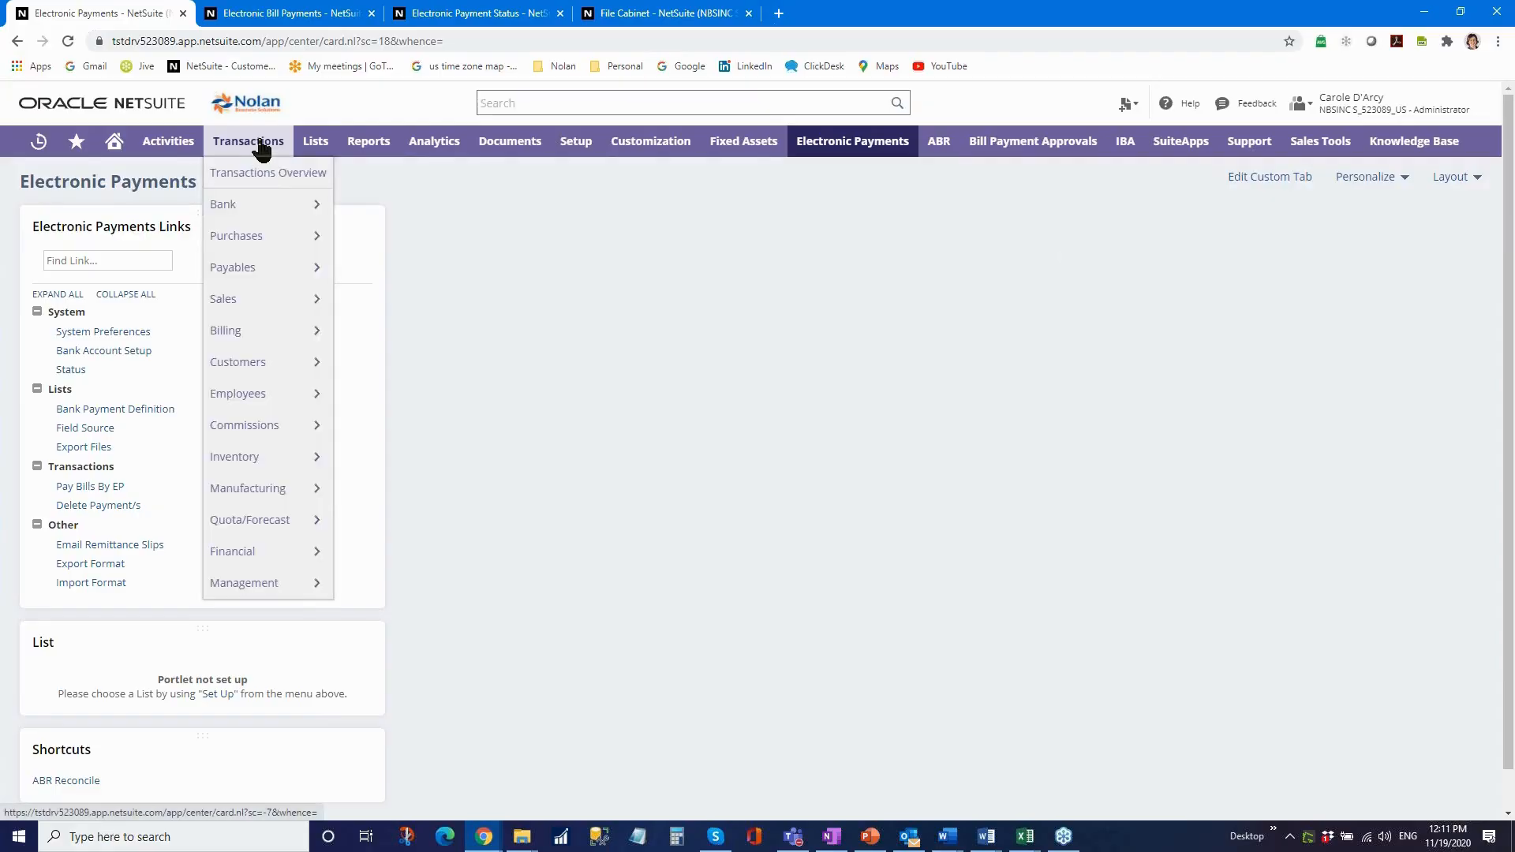
View the Segway Communications vendor record again and examine its bank payment definition under Bank Payments.
mouse_move(308, 168)
mouse_move(382, 301)
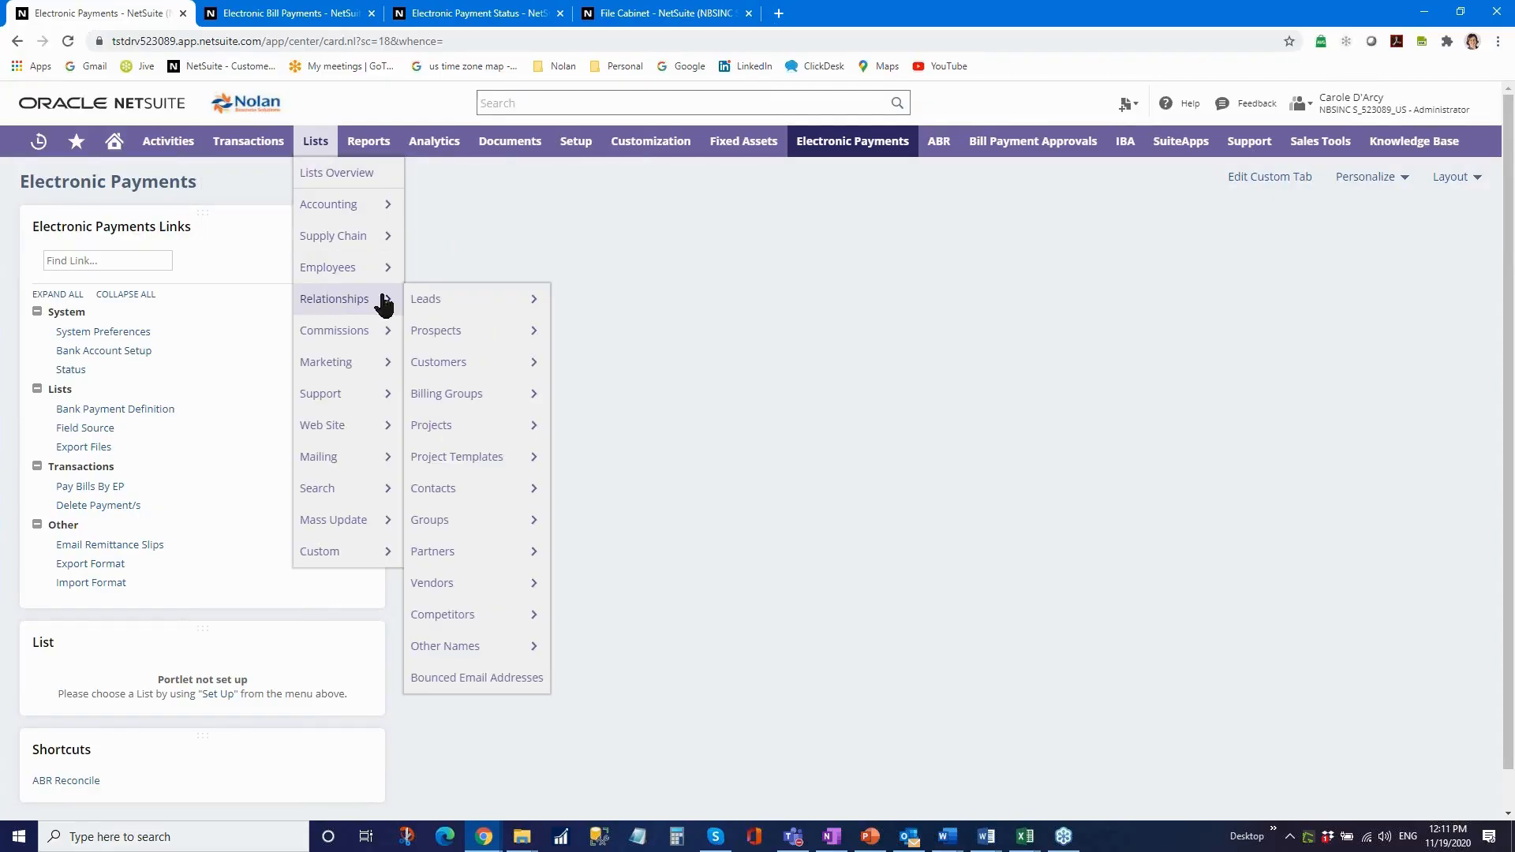
click(465, 584)
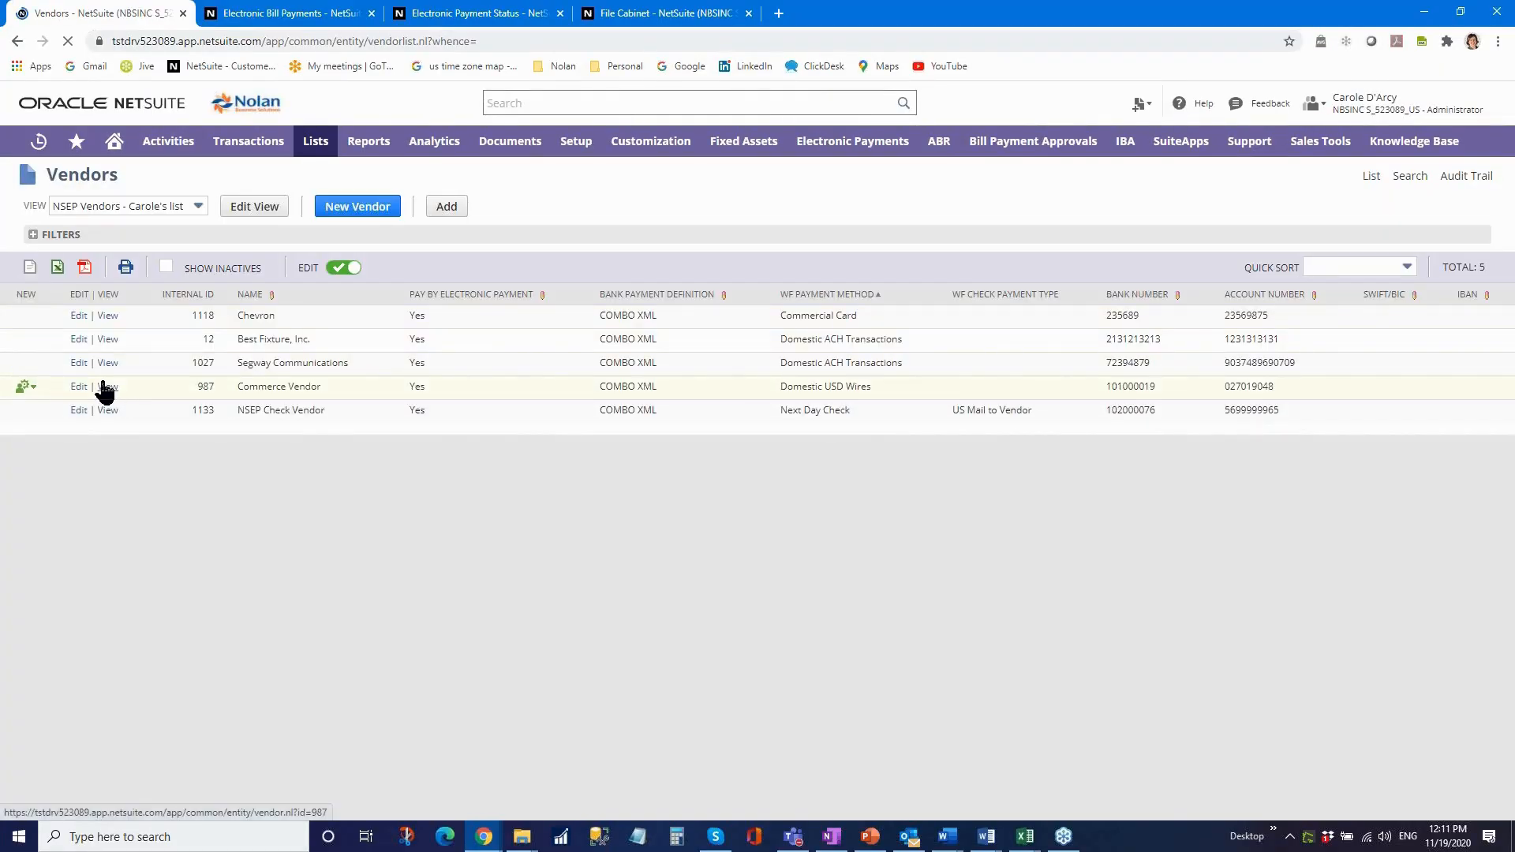
click(102, 367)
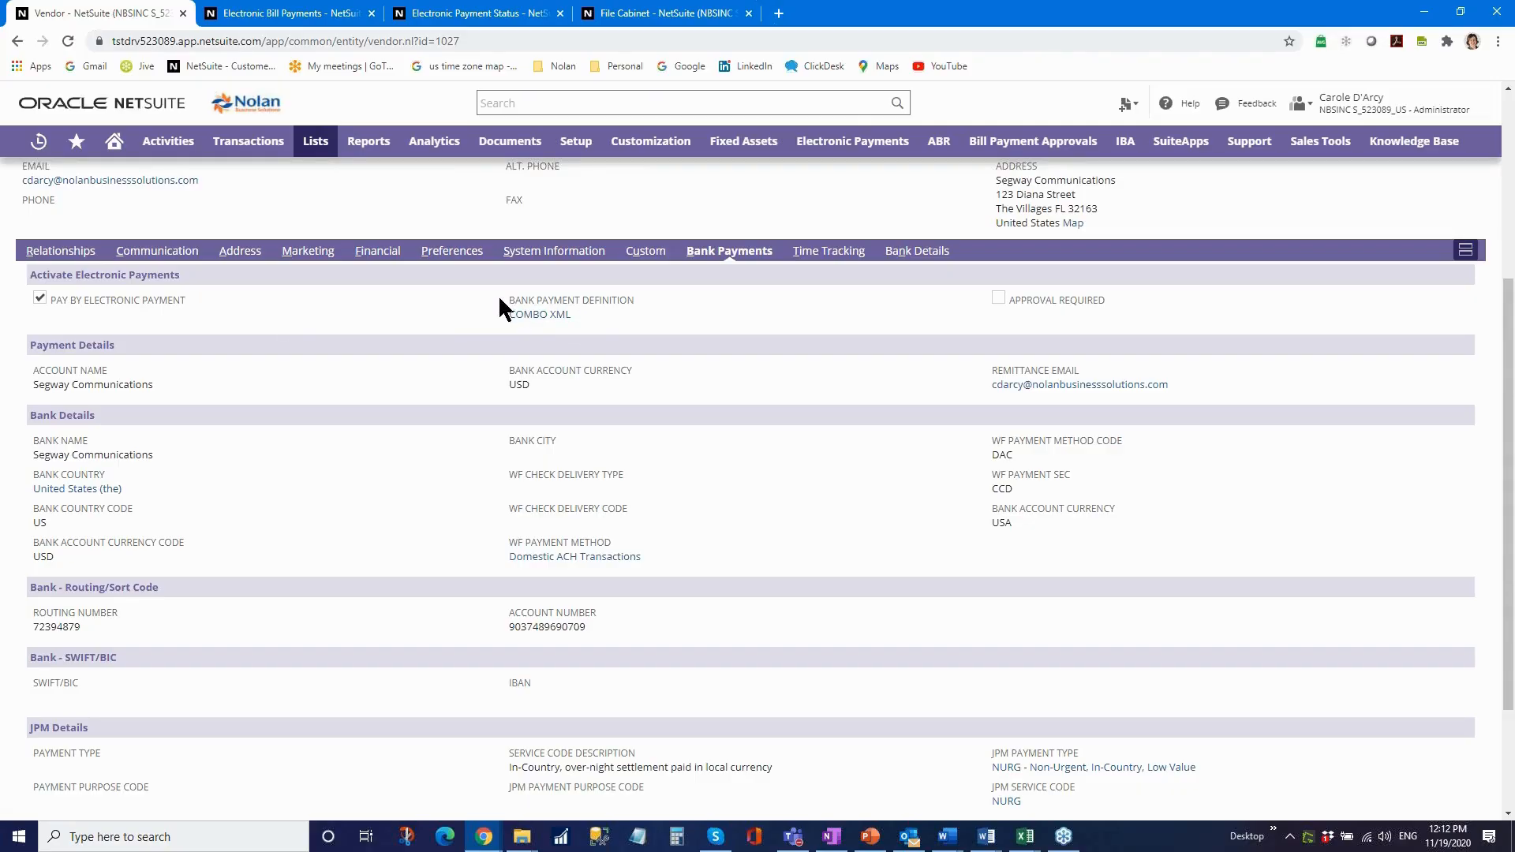
drag(500, 298, 663, 298)
click(722, 317)
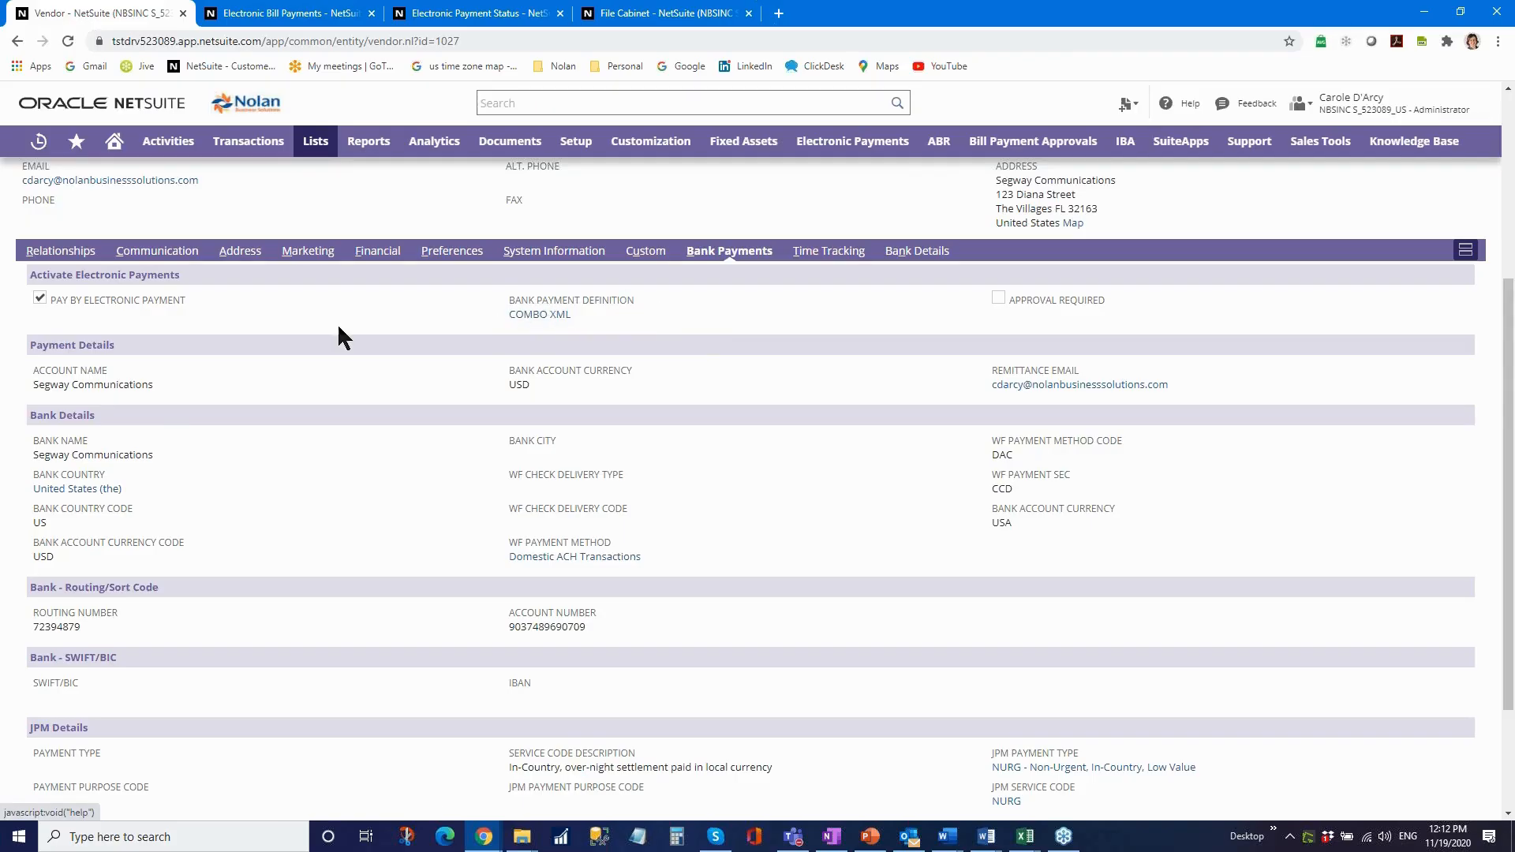
Examine the vendor's electronic payment activation settings, approval requirement and NACHA Details section.
scroll(360, 485, up, 4)
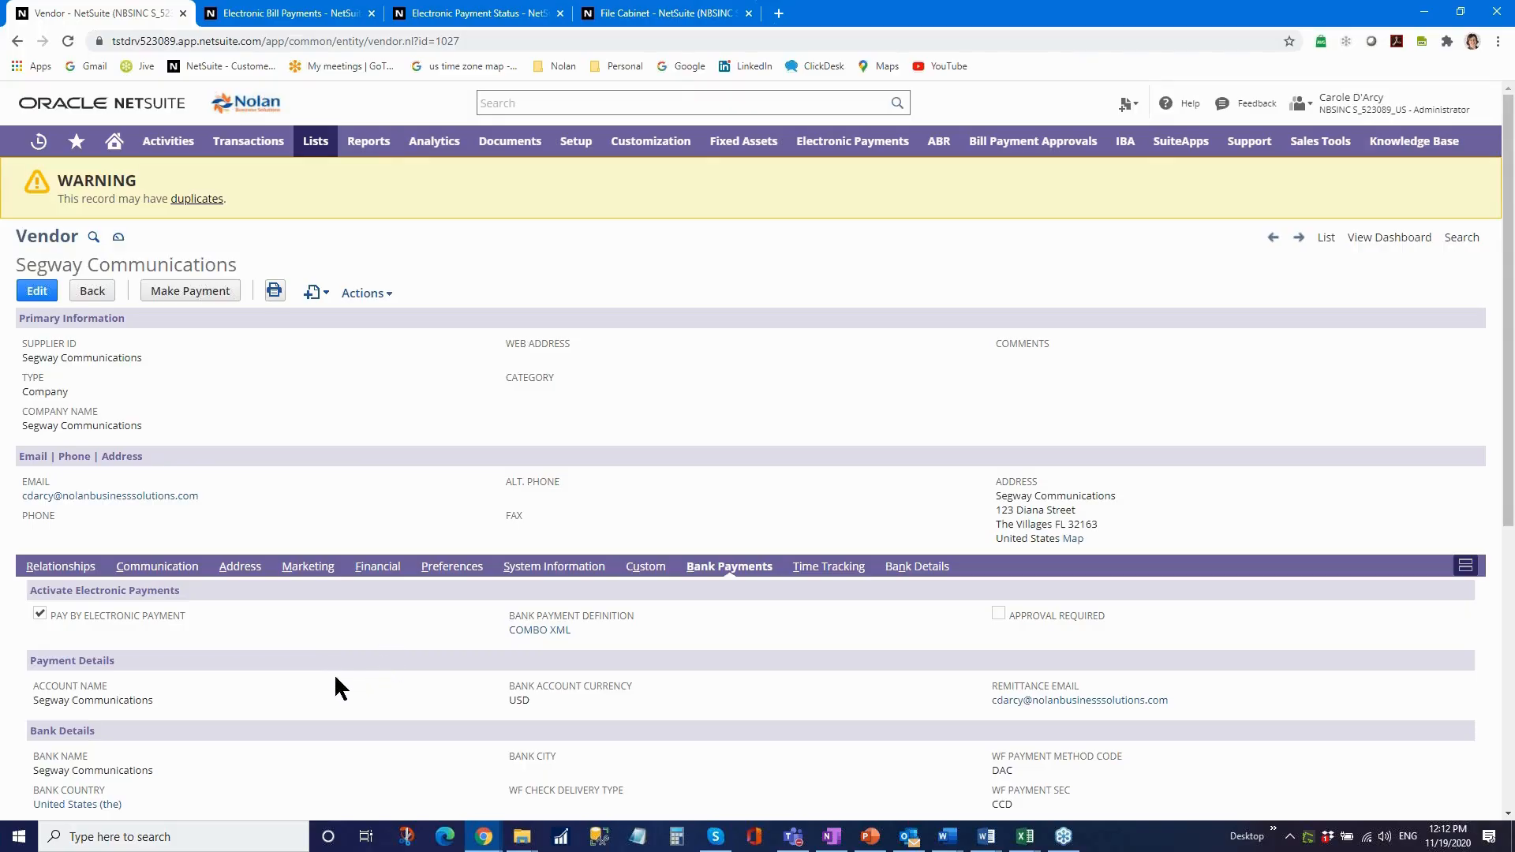
scroll(321, 699, down, 4)
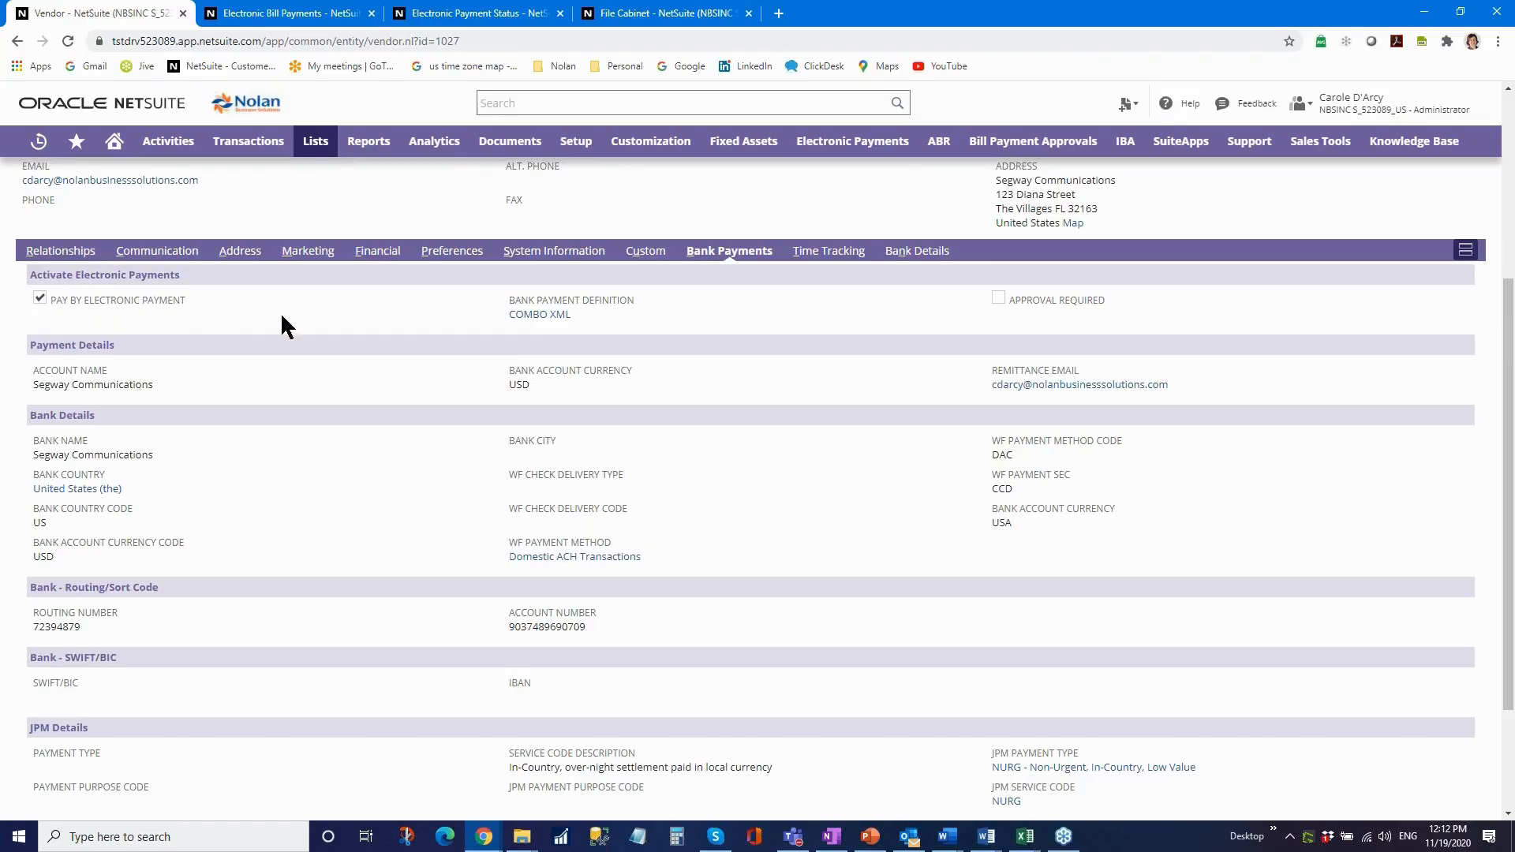
drag(500, 297, 674, 291)
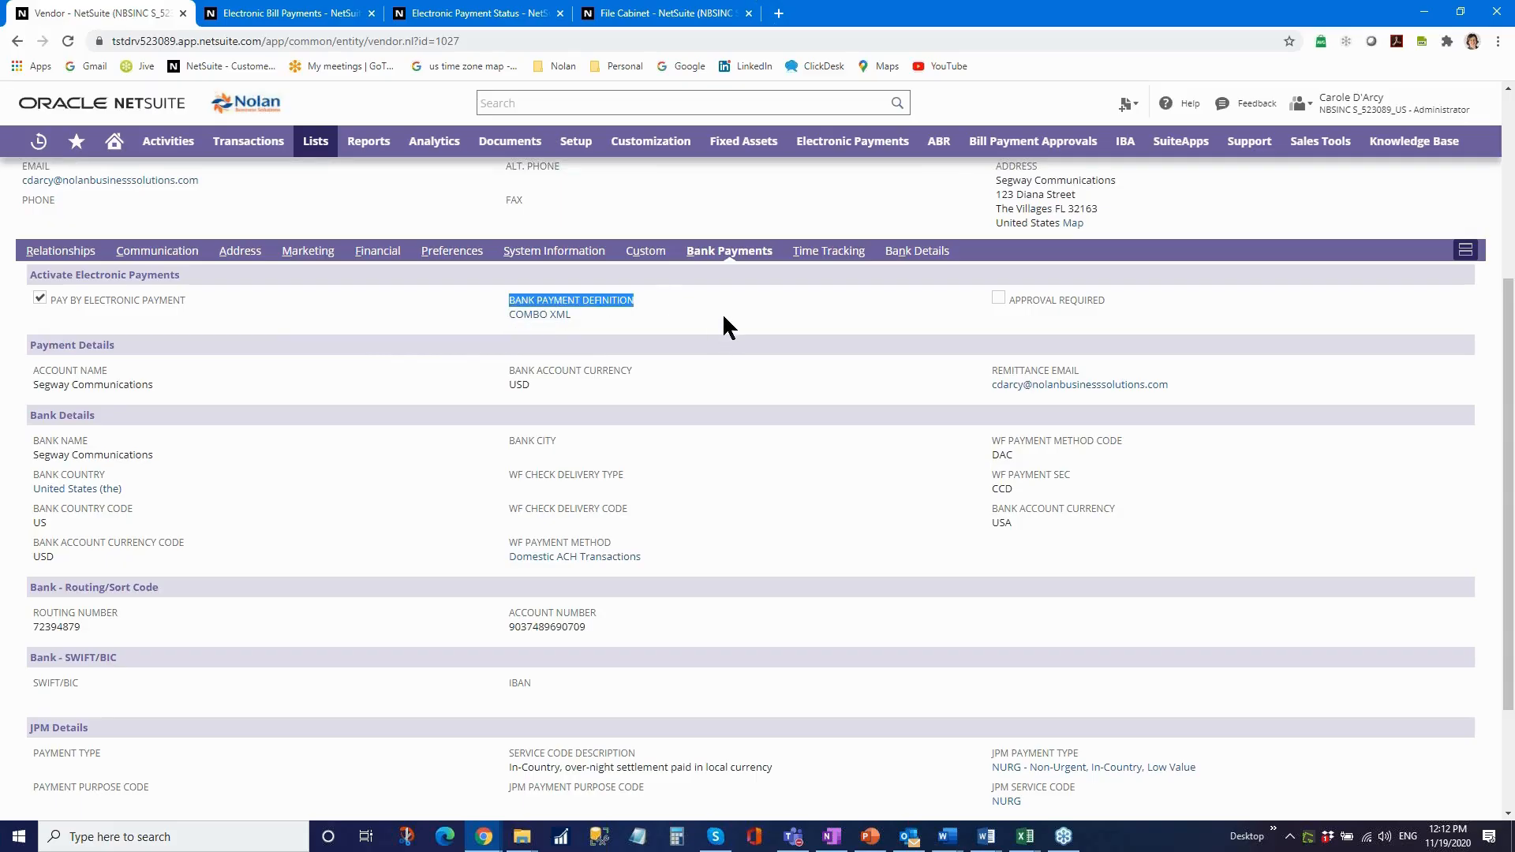
click(702, 306)
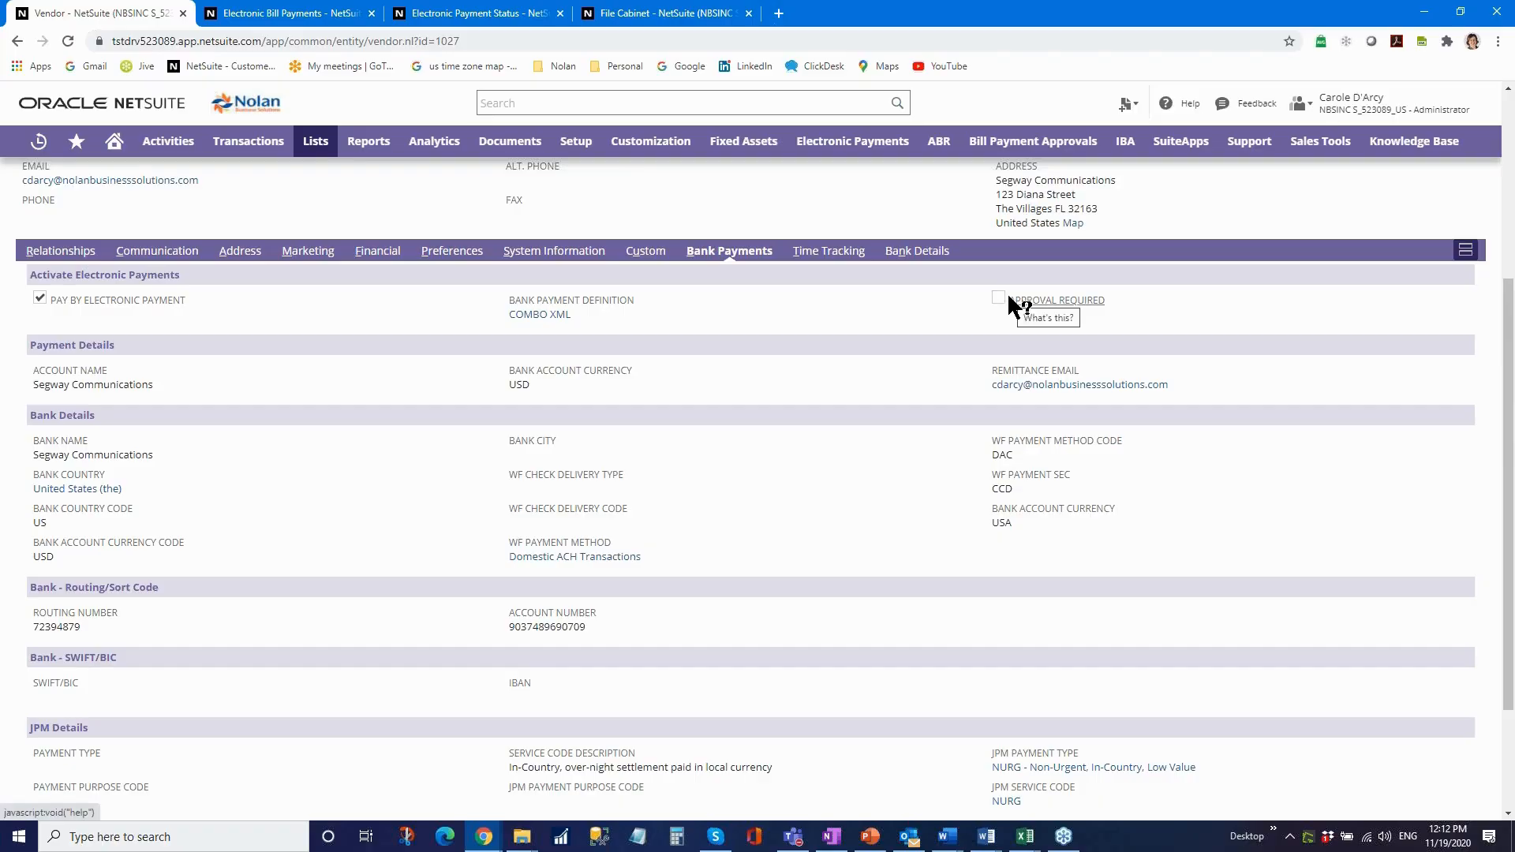
scroll(211, 502, down, 2)
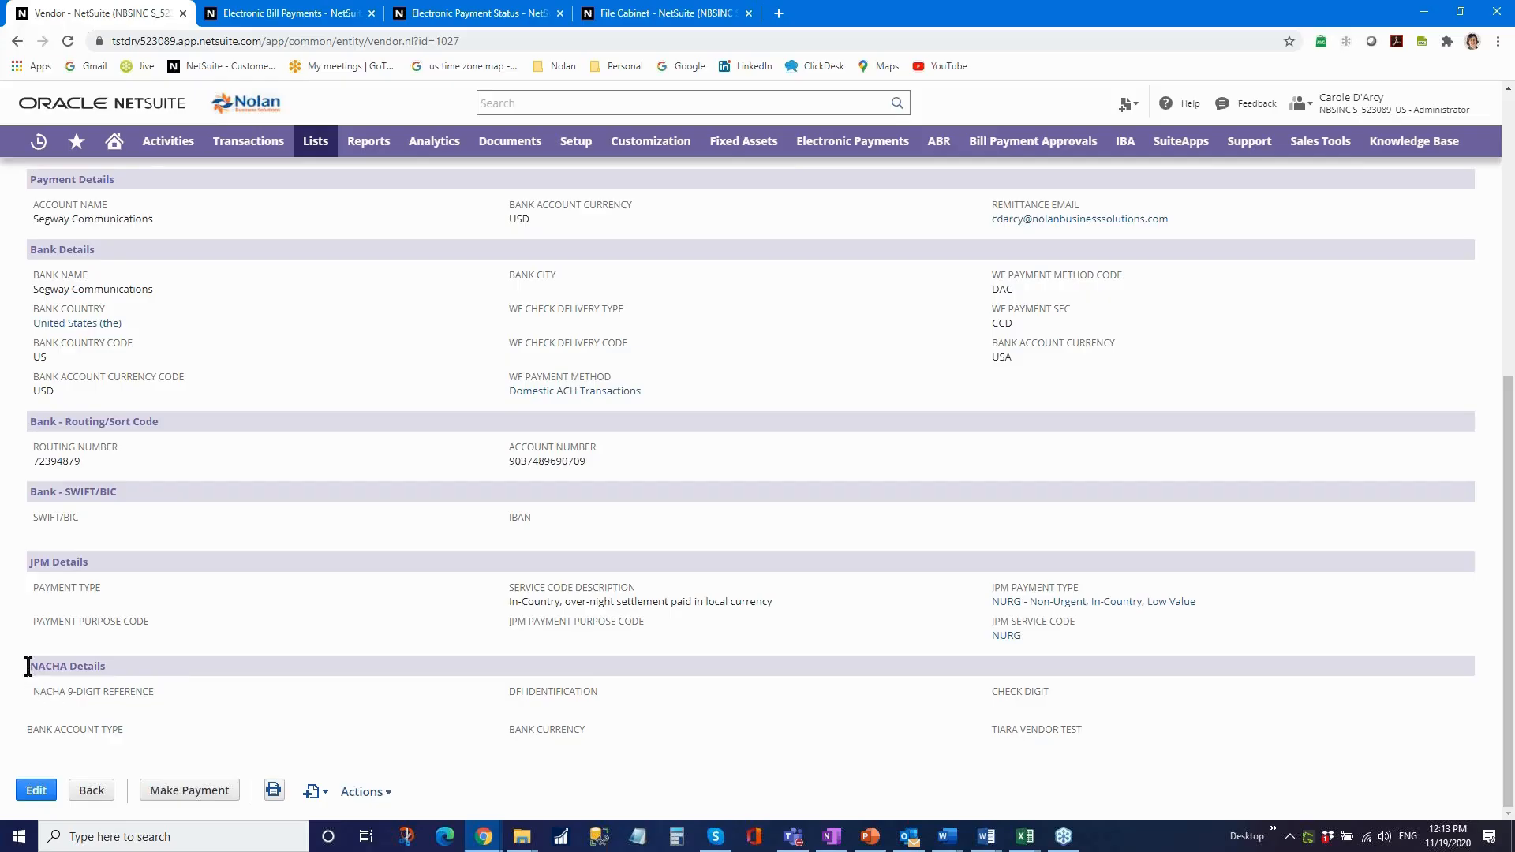
drag(27, 667, 112, 667)
scroll(207, 690, up, 3)
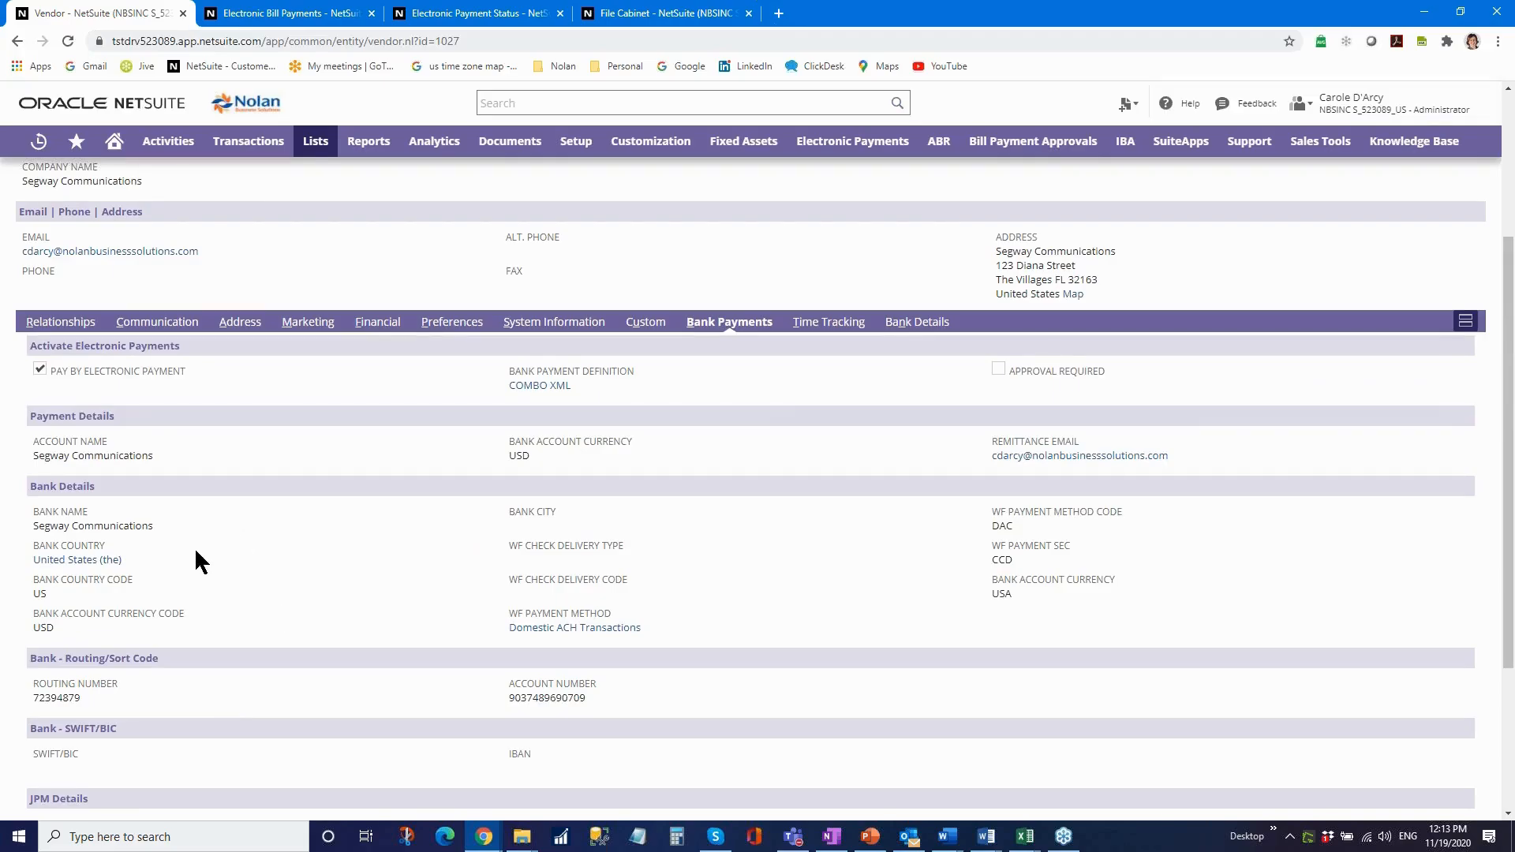
Examine the Payment Details and Bank Details sections of the Segway Communications vendor record.
scroll(199, 543, down, 1)
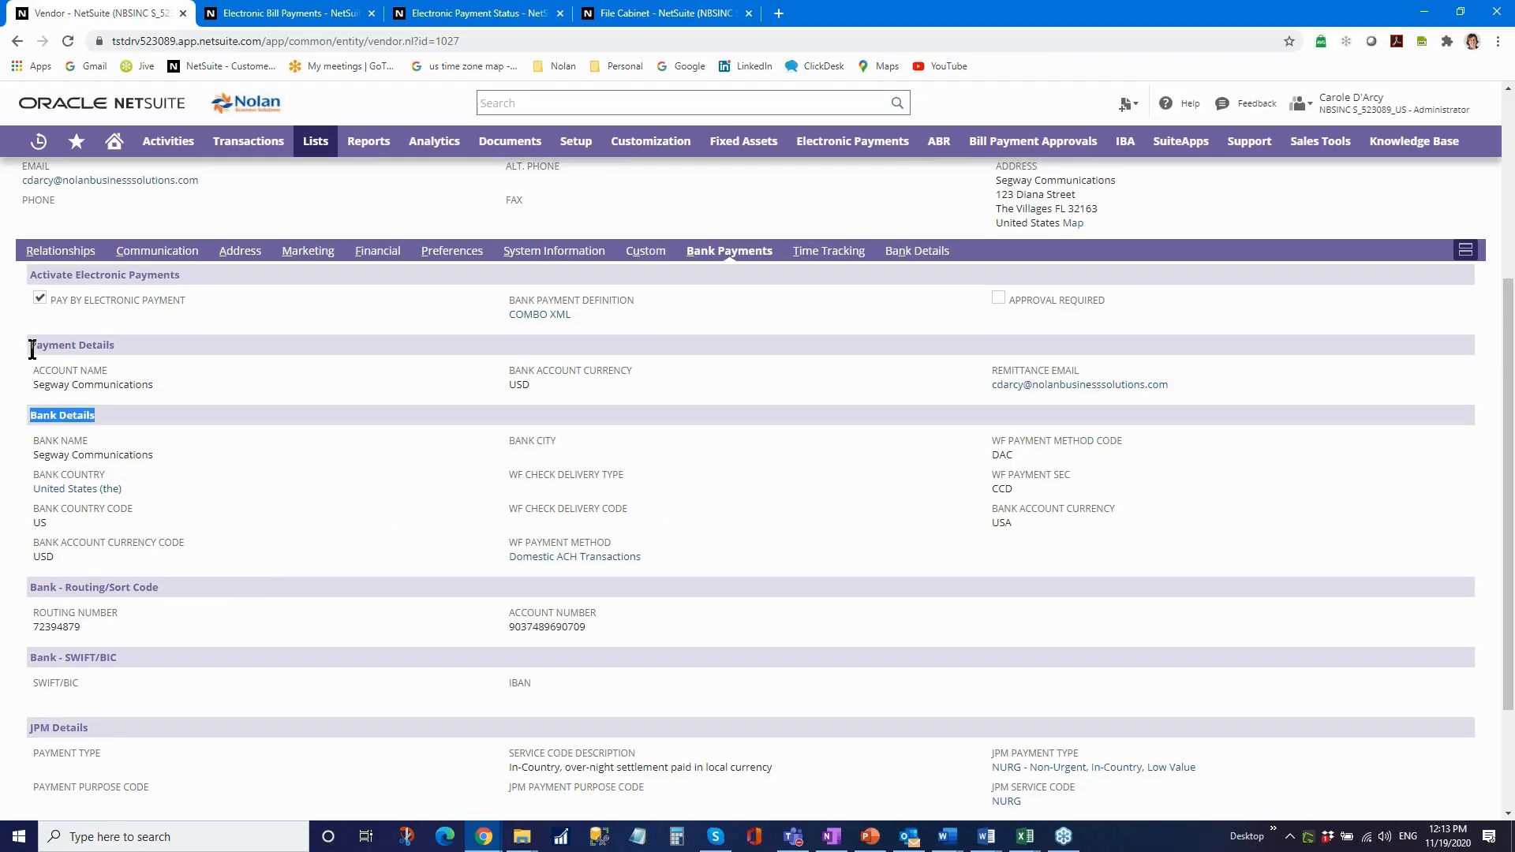
drag(31, 347, 138, 357)
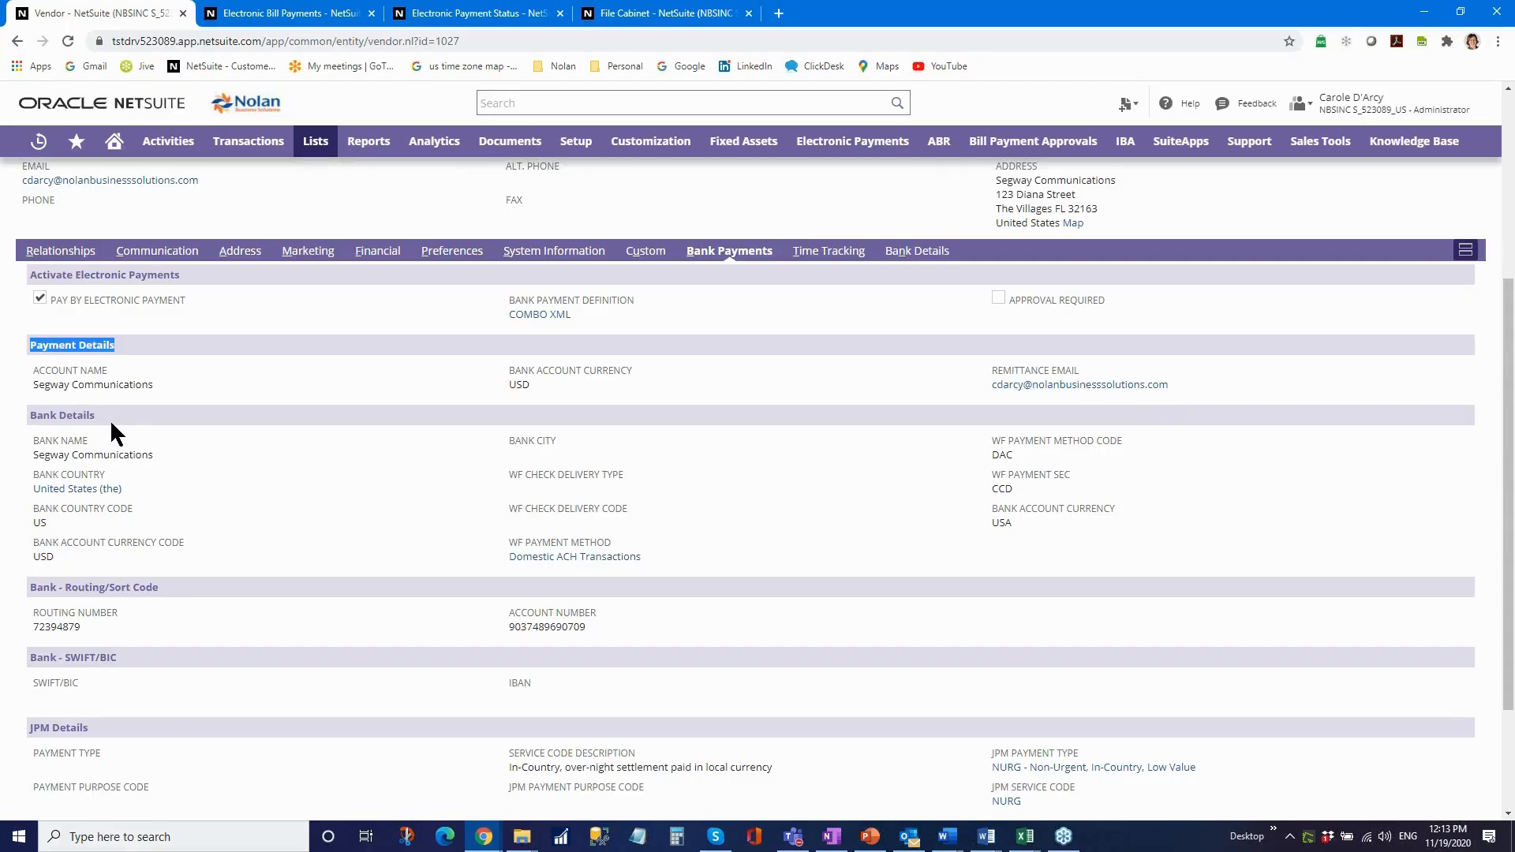
drag(98, 416, 27, 419)
click(265, 494)
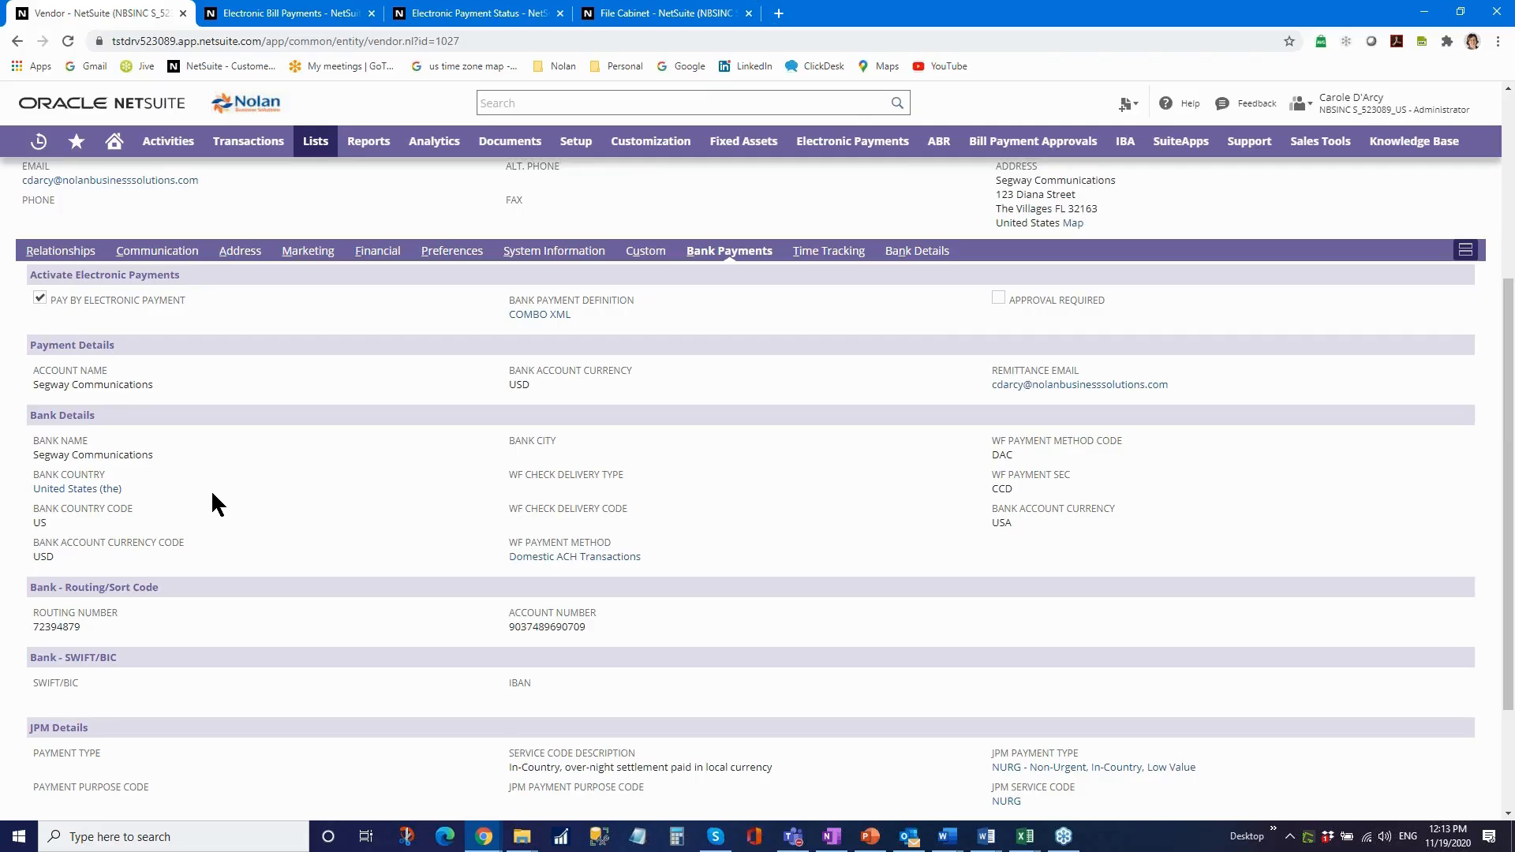
scroll(211, 489, down, 2)
scroll(175, 487, up, 6)
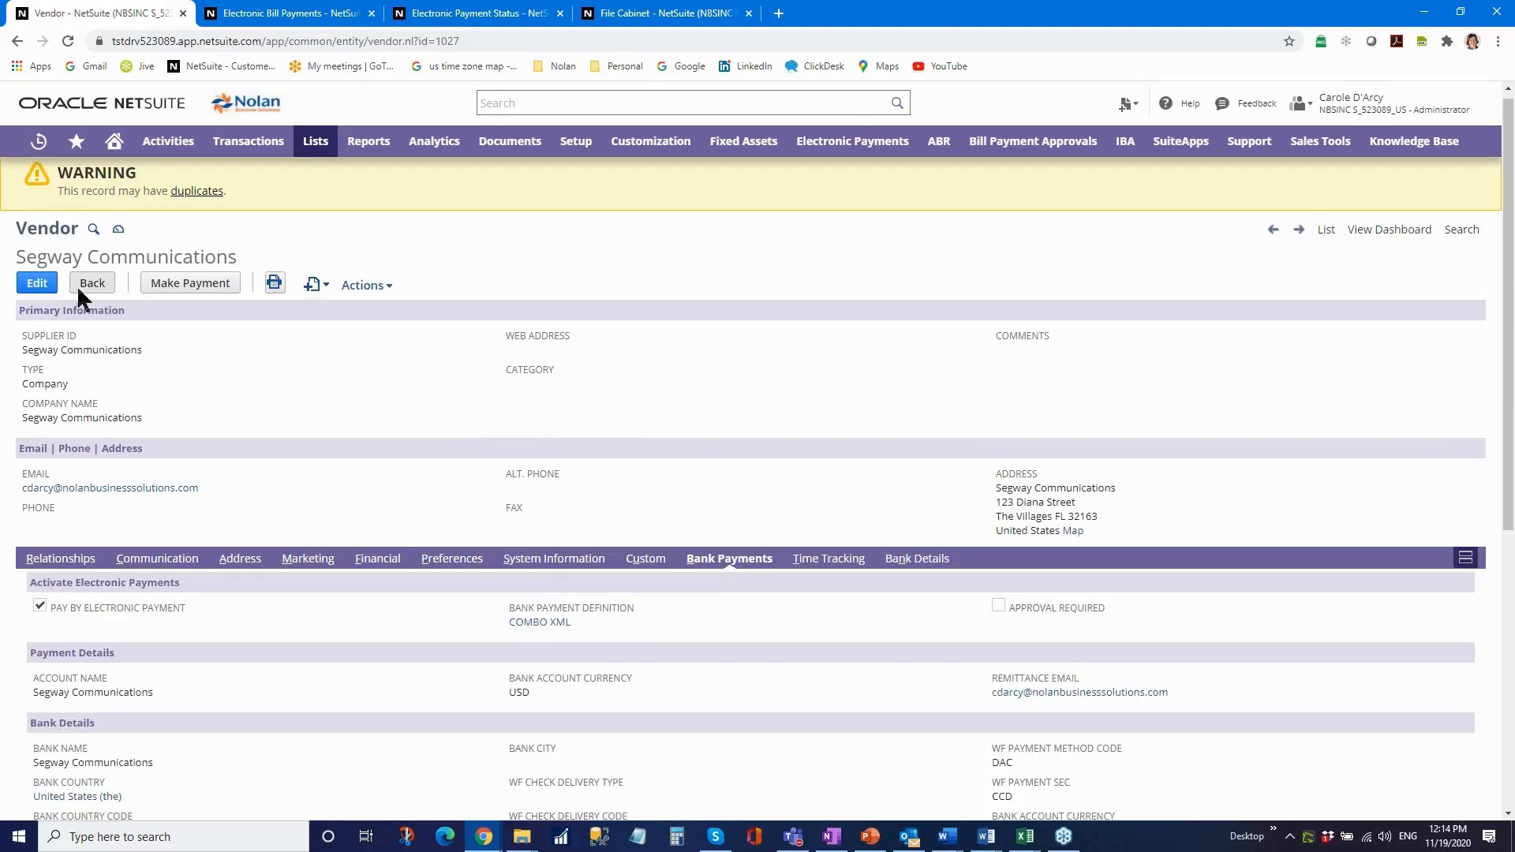
Open the Segway Communications vendor record for editing and set its WF check delivery type to US Mail to Vendor.
click(36, 282)
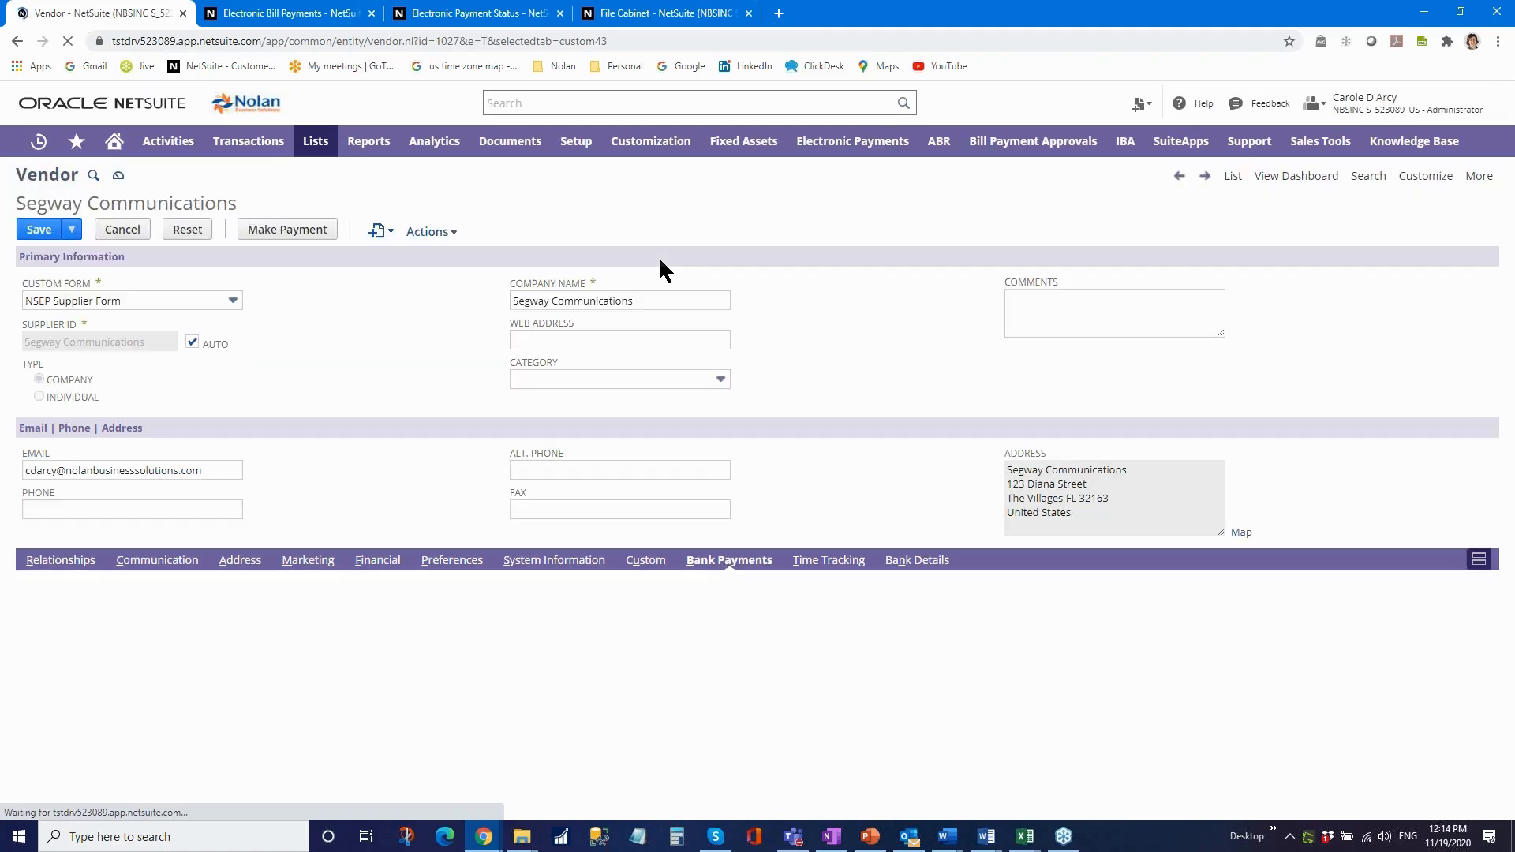
scroll(443, 470, down, 2)
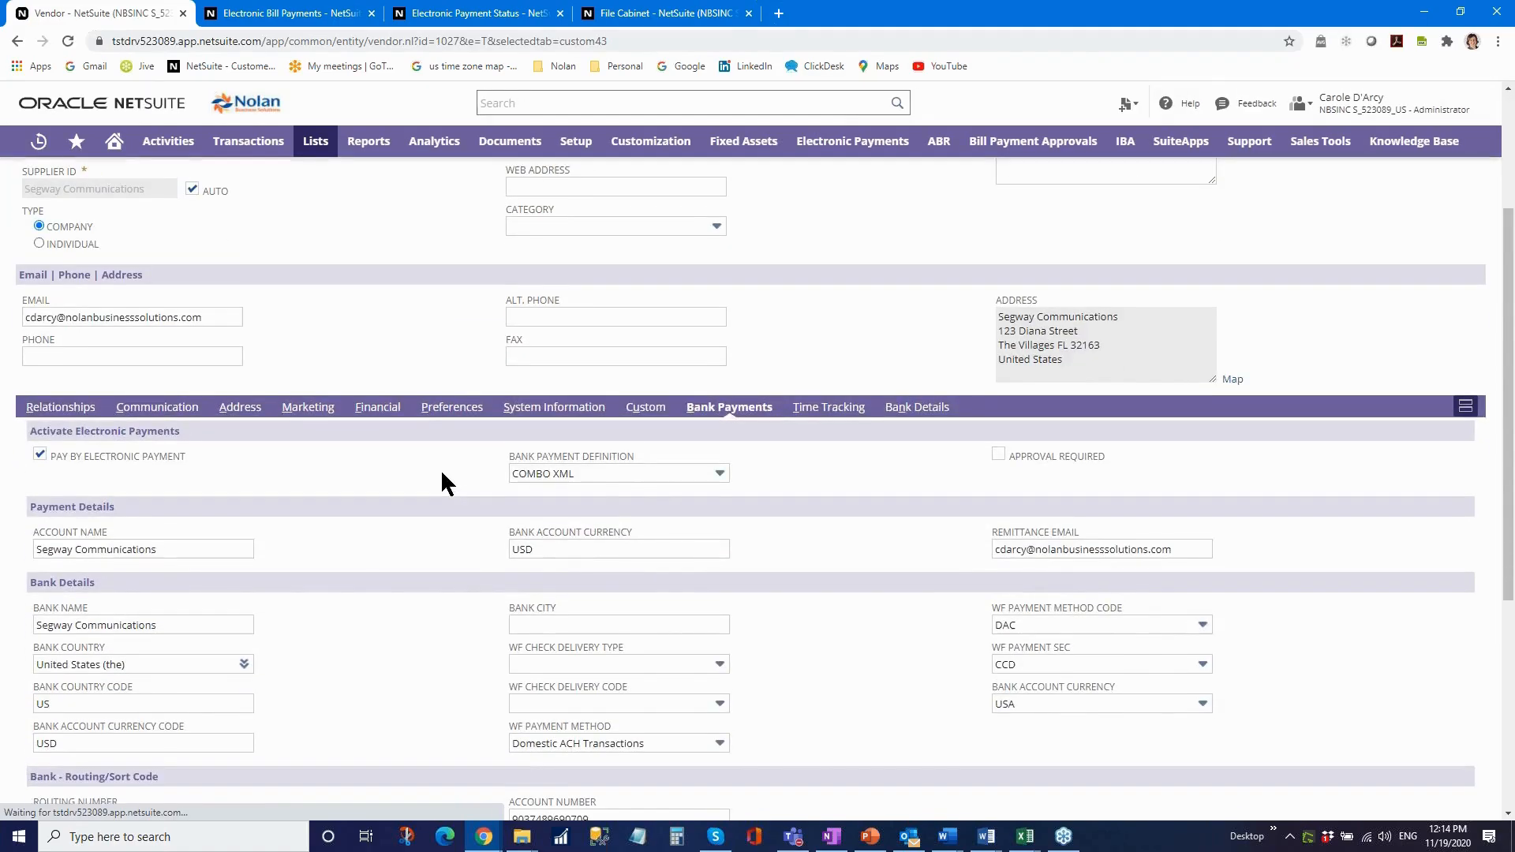
scroll(440, 469, down, 2)
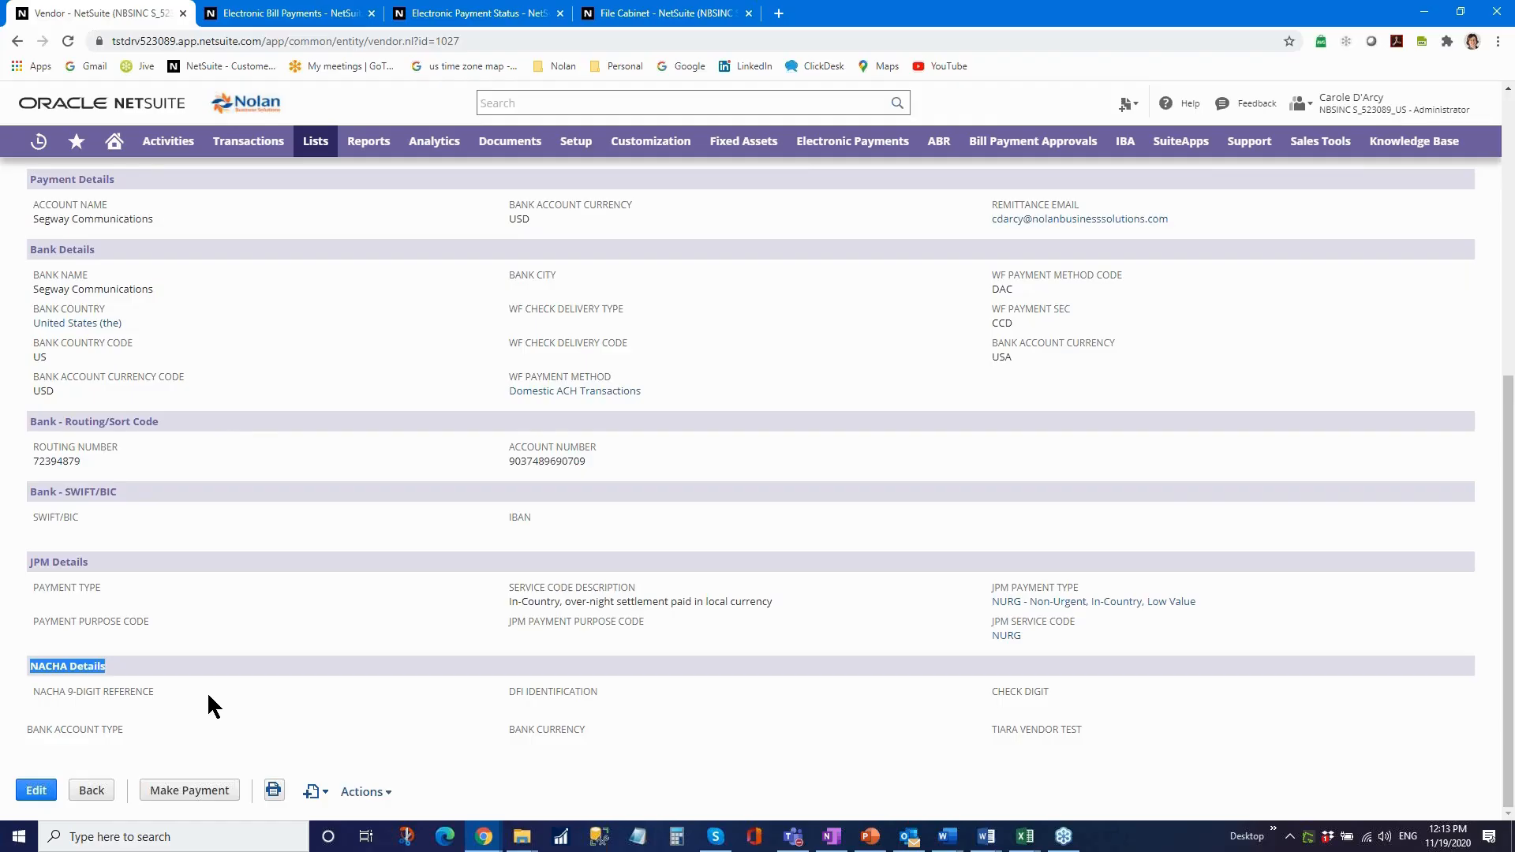
scroll(210, 699, up, 3)
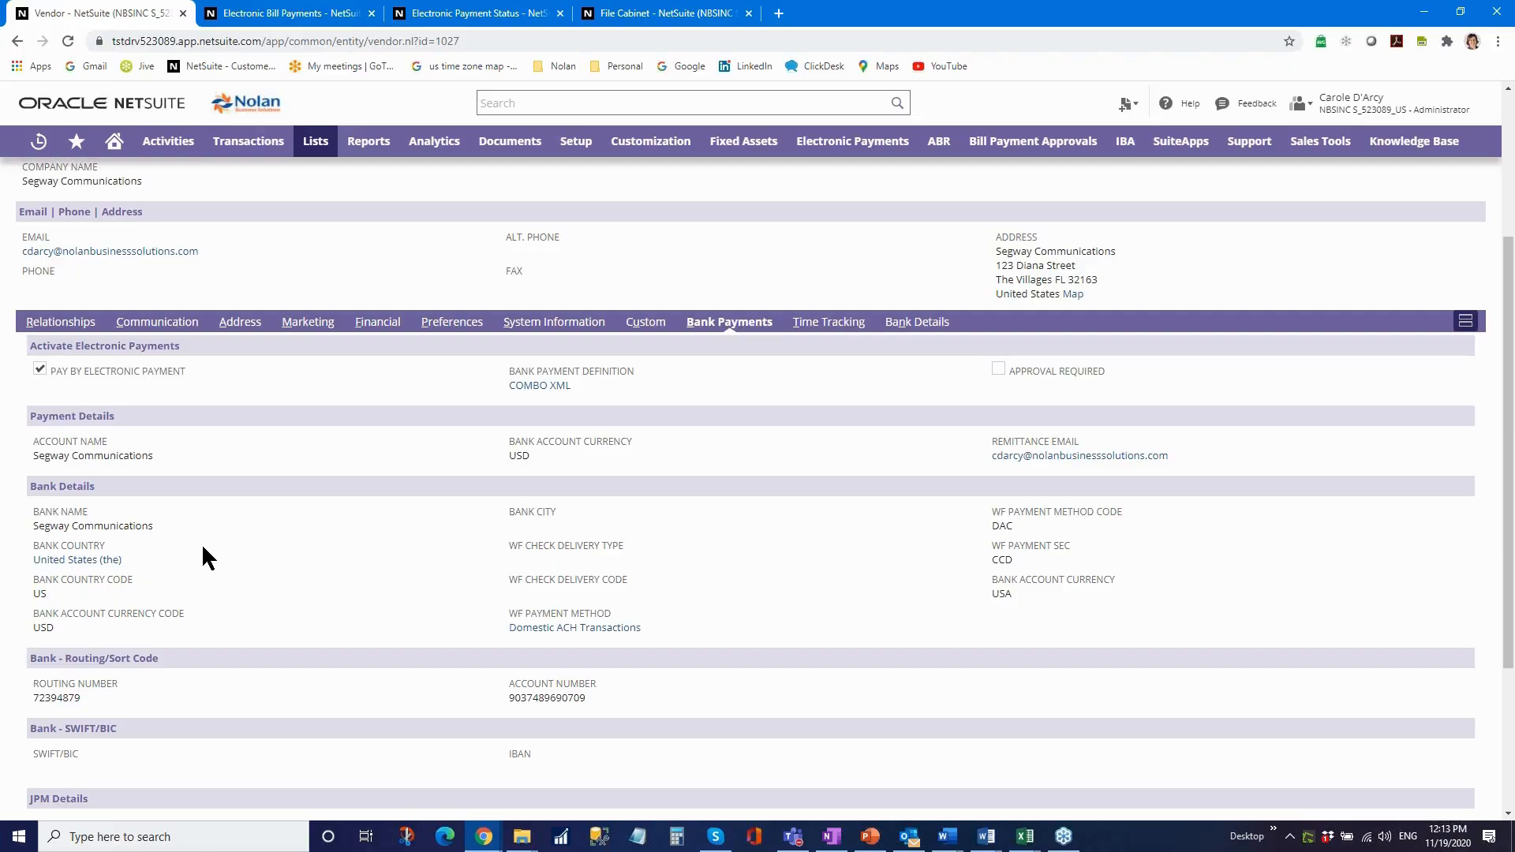
scroll(199, 543, down, 1)
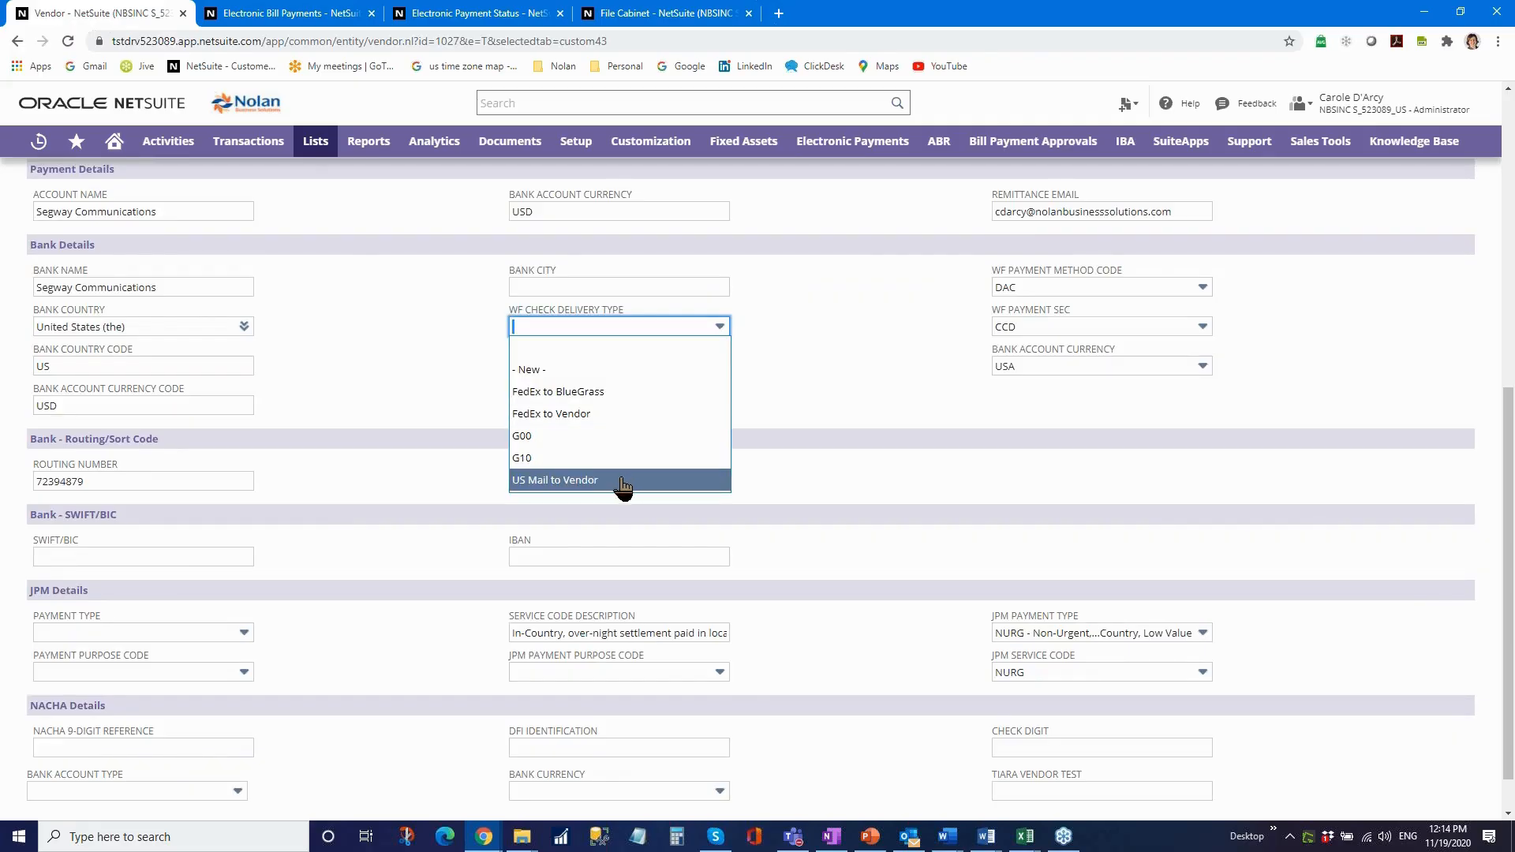
click(554, 480)
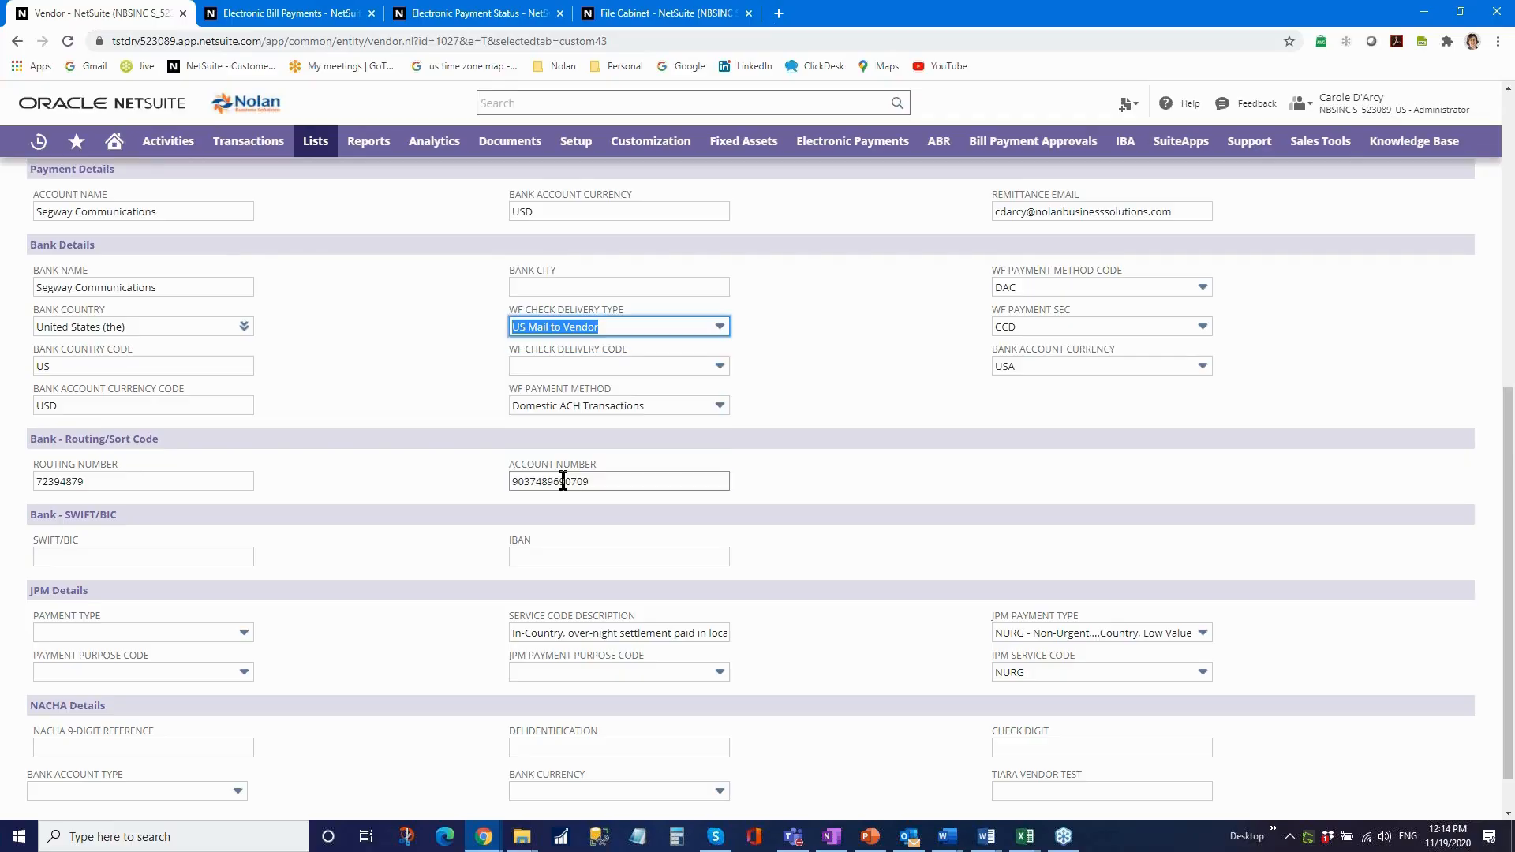
click(718, 373)
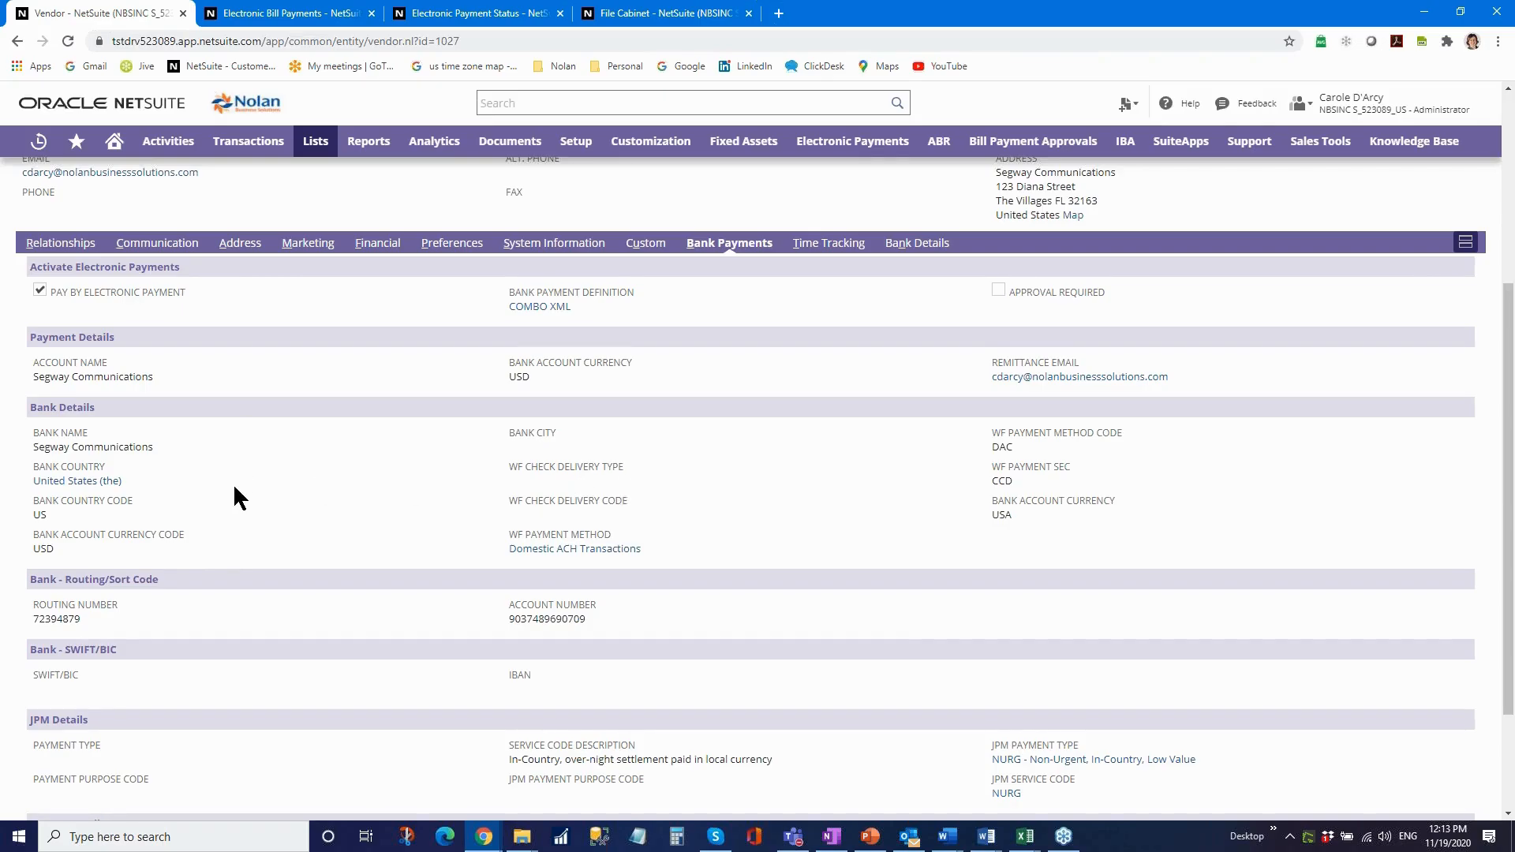
Review the vendor's bank payment sections and leave the record's edit form without saving.
scroll(234, 497, up, 2)
scroll(415, 586, down, 3)
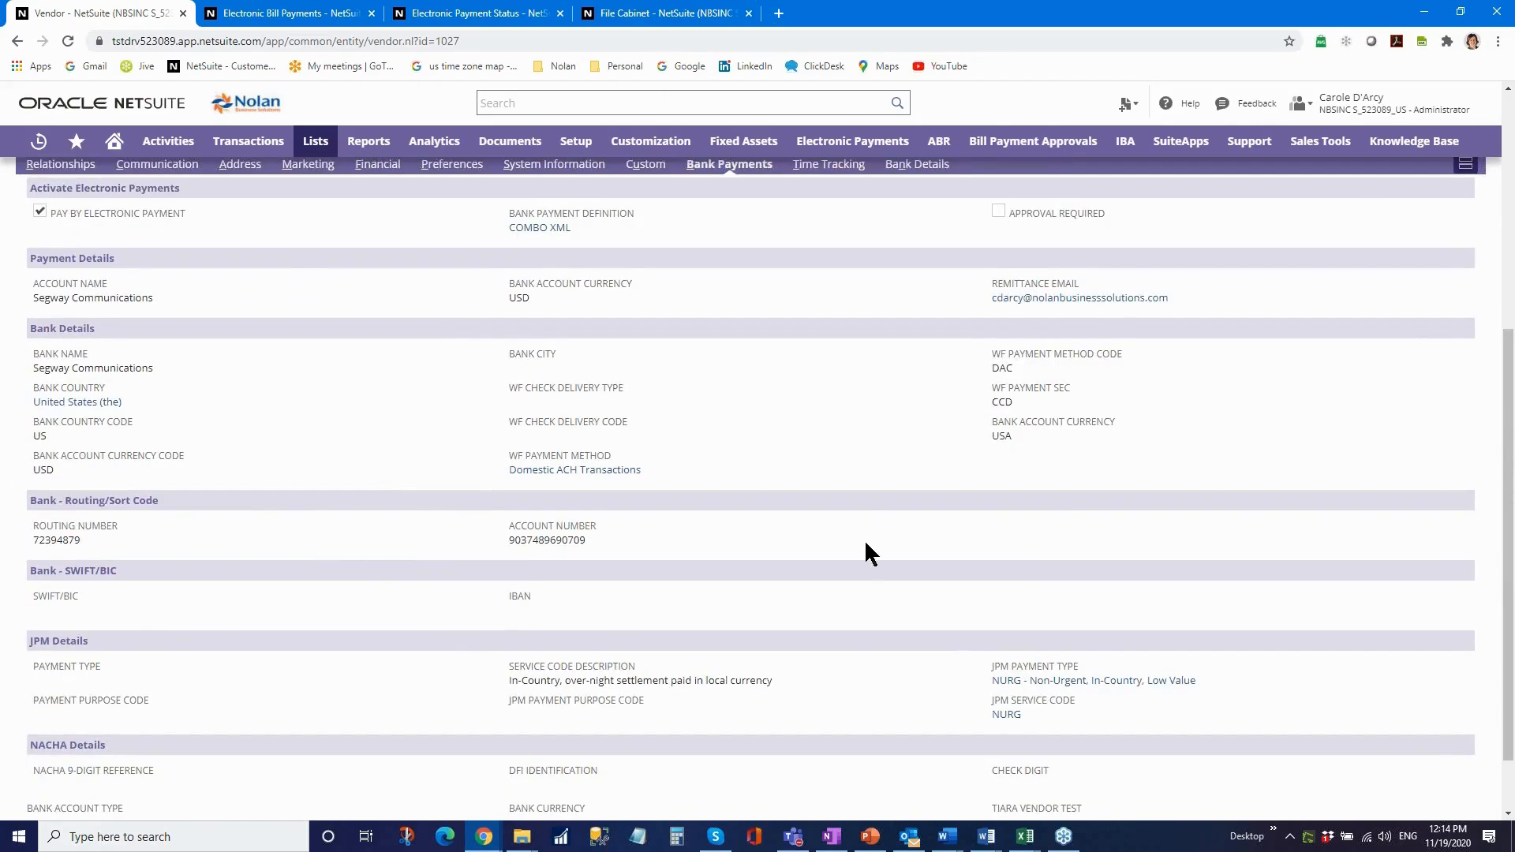
scroll(842, 544, up, 5)
click(37, 286)
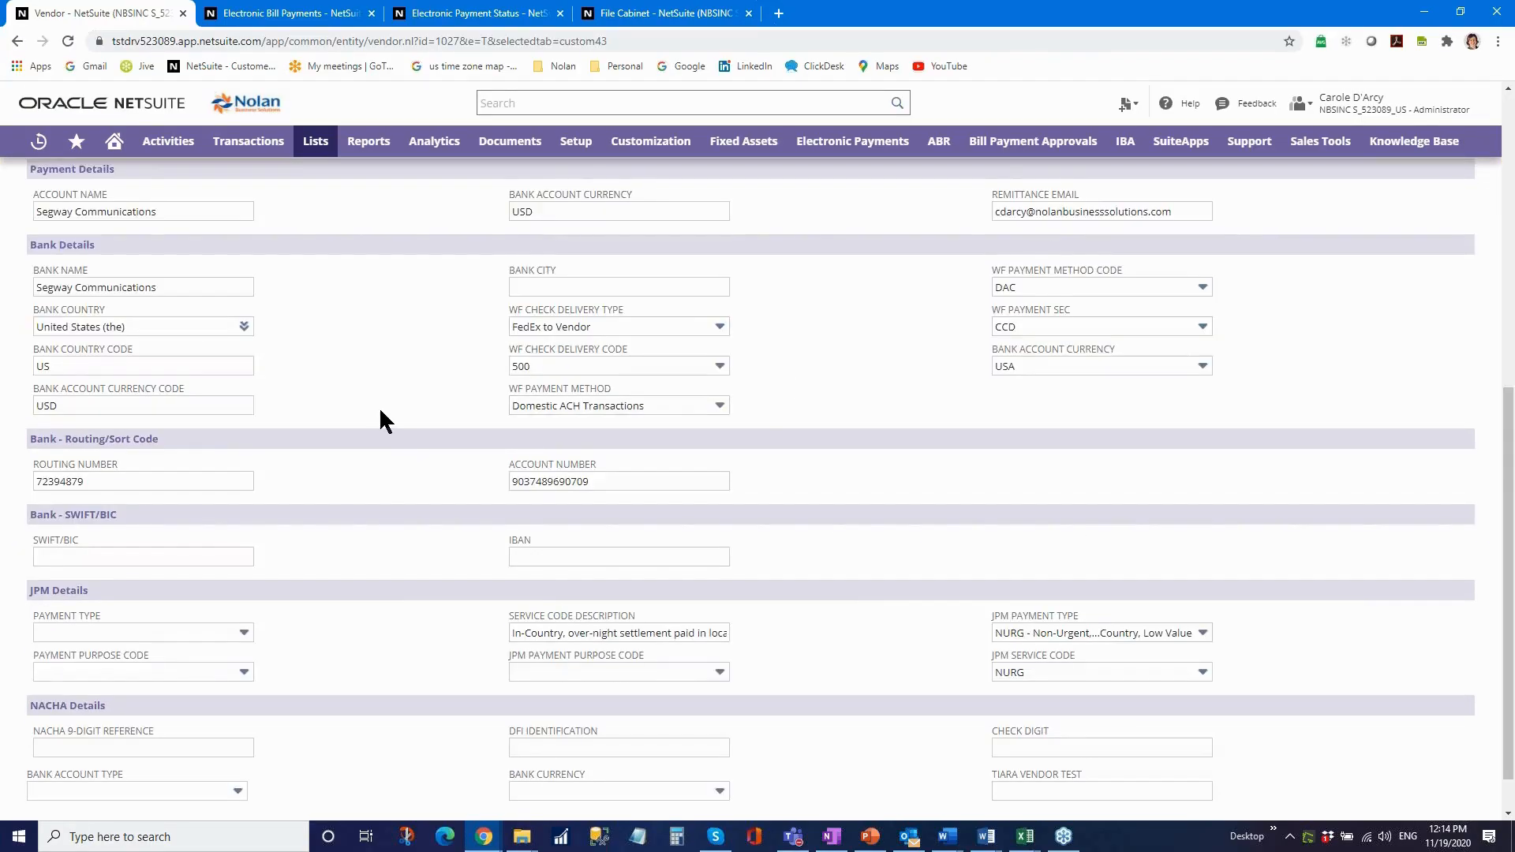
scroll(379, 411, up, 6)
click(123, 290)
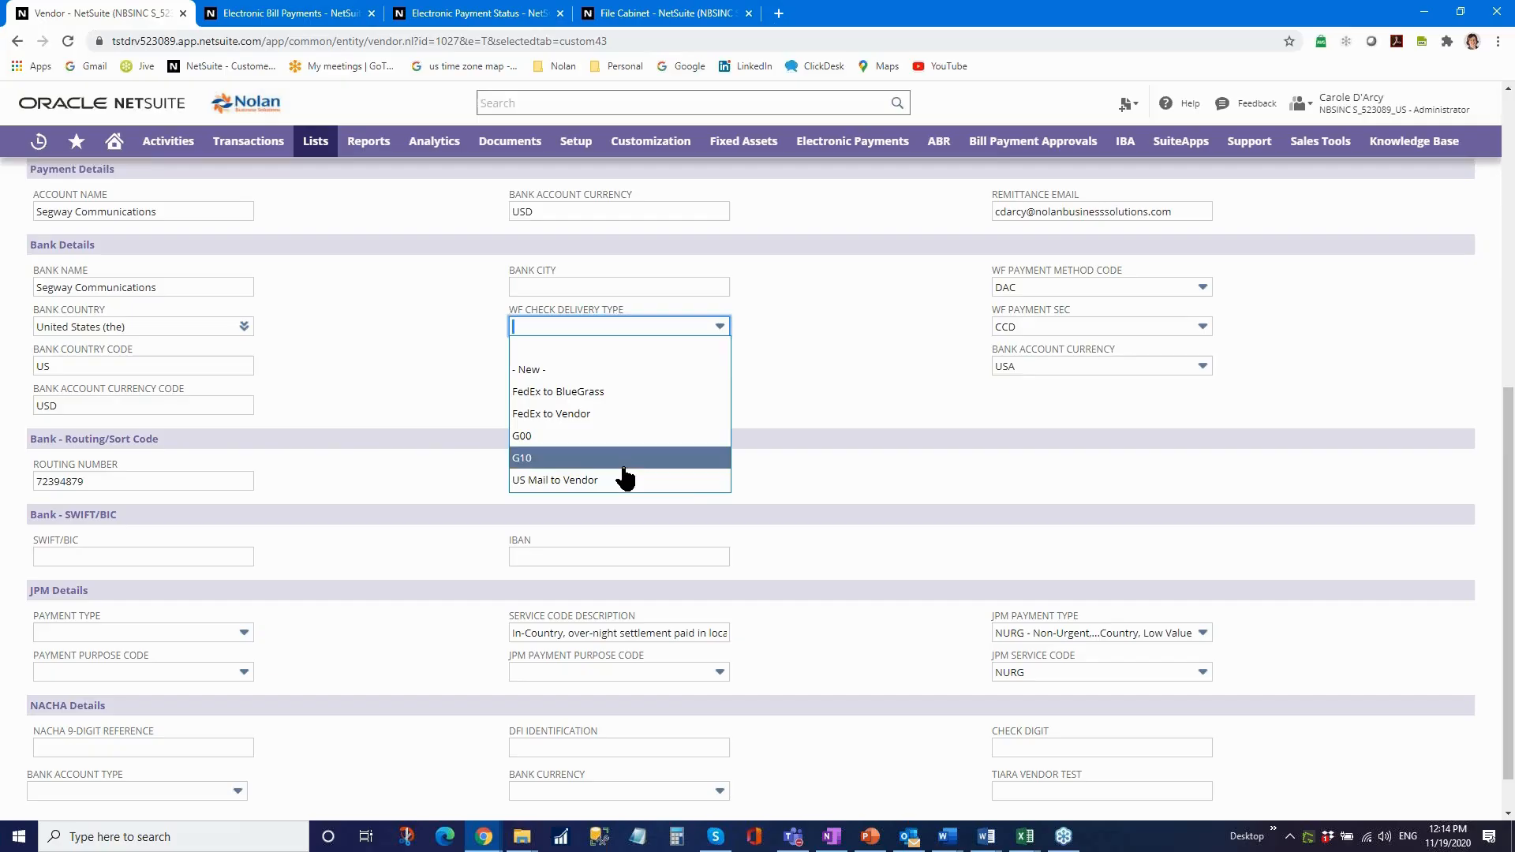
Set the WF check delivery type to US Mail to Vendor and examine the available WF check delivery codes.
click(563, 481)
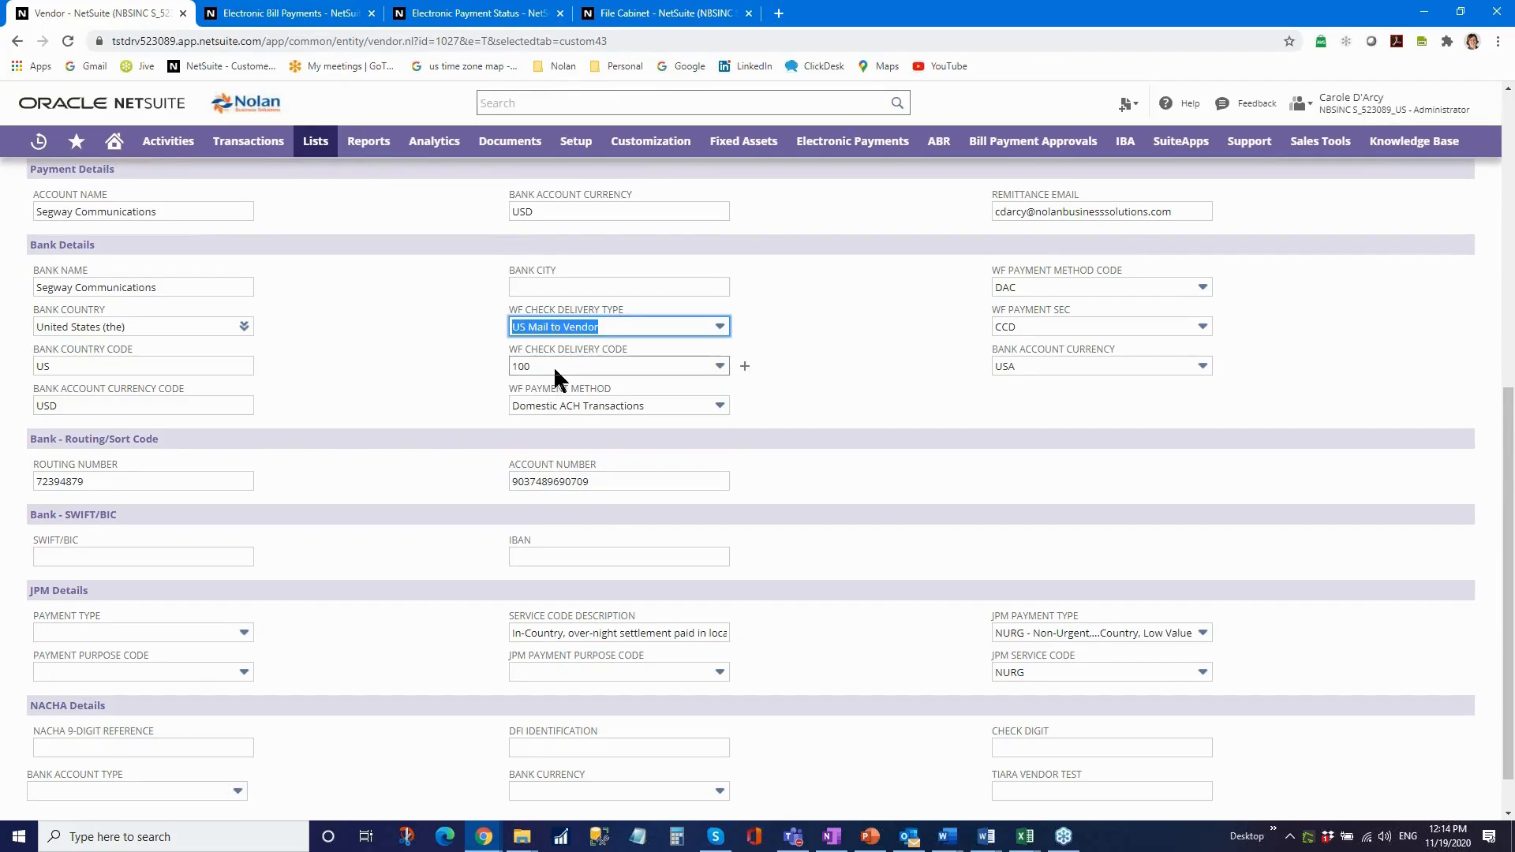
click(707, 368)
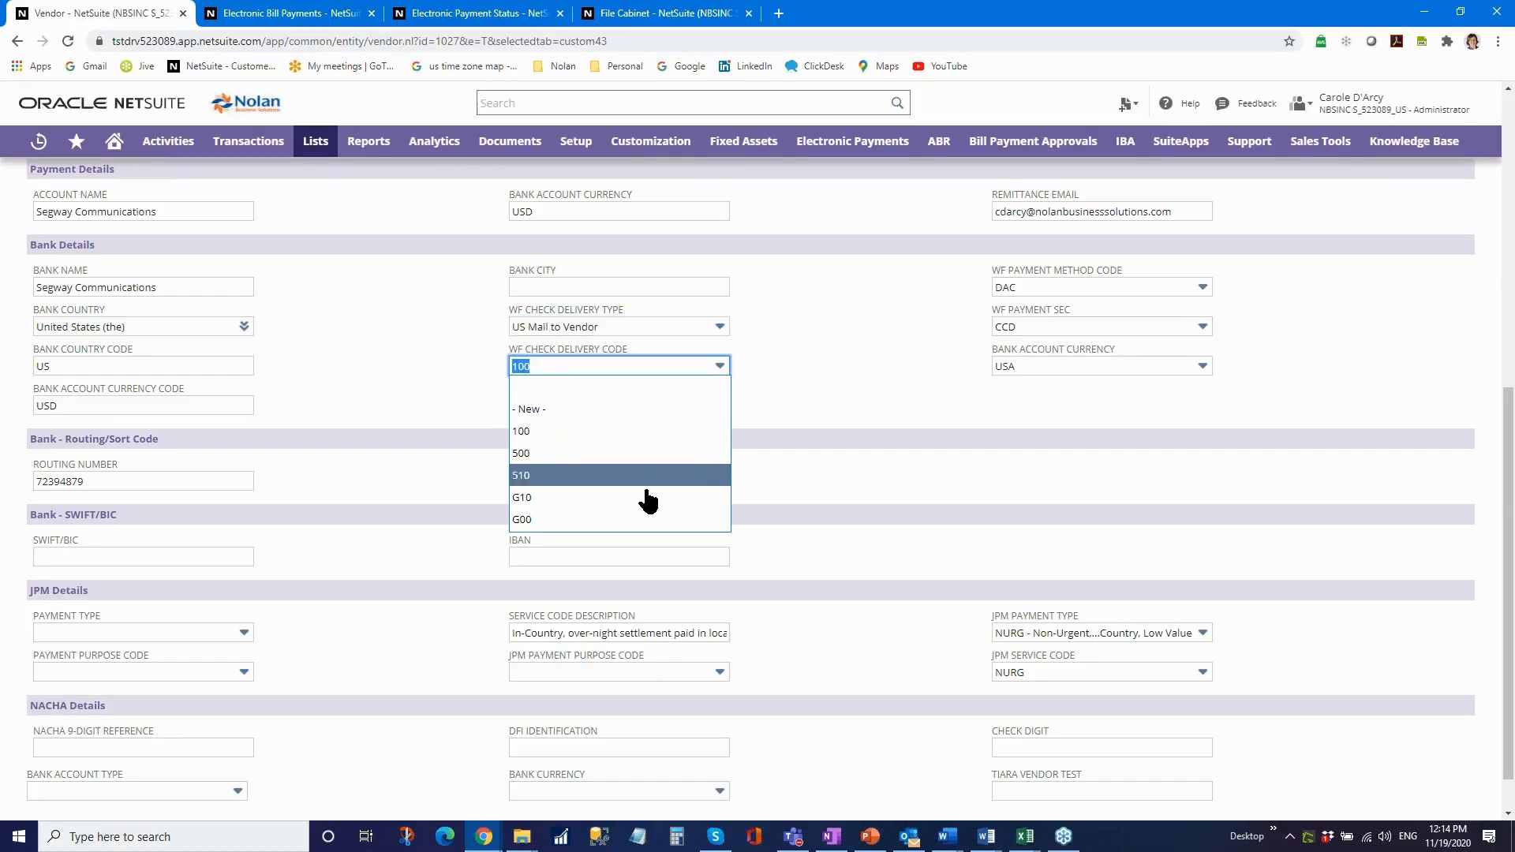
click(831, 380)
Set the WF check delivery type to FedEx to Vendor, check the delivery code options, and discard the vendor edits.
click(720, 329)
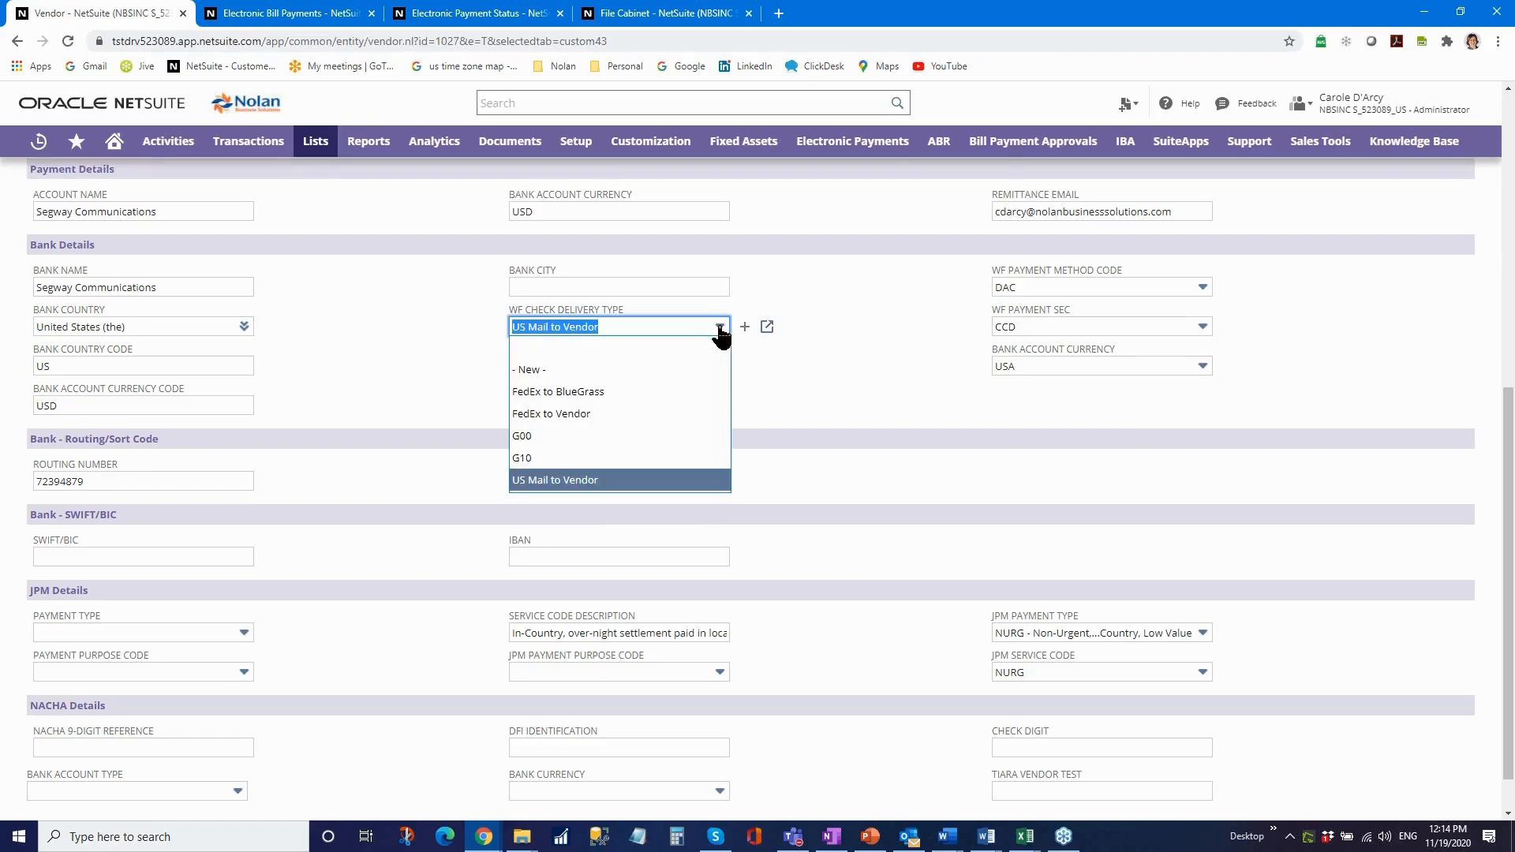
click(706, 415)
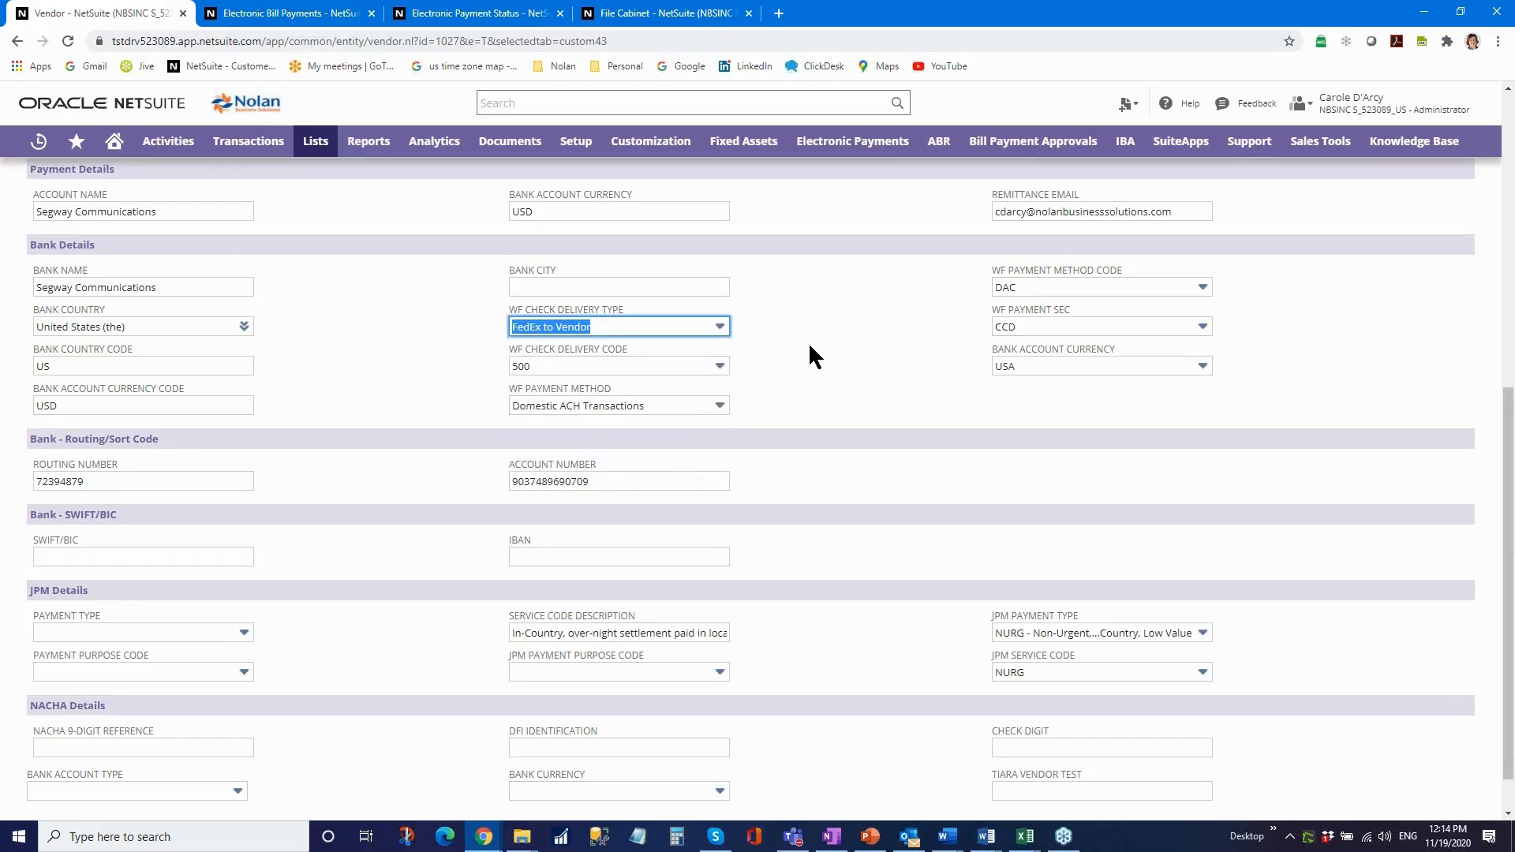
click(720, 367)
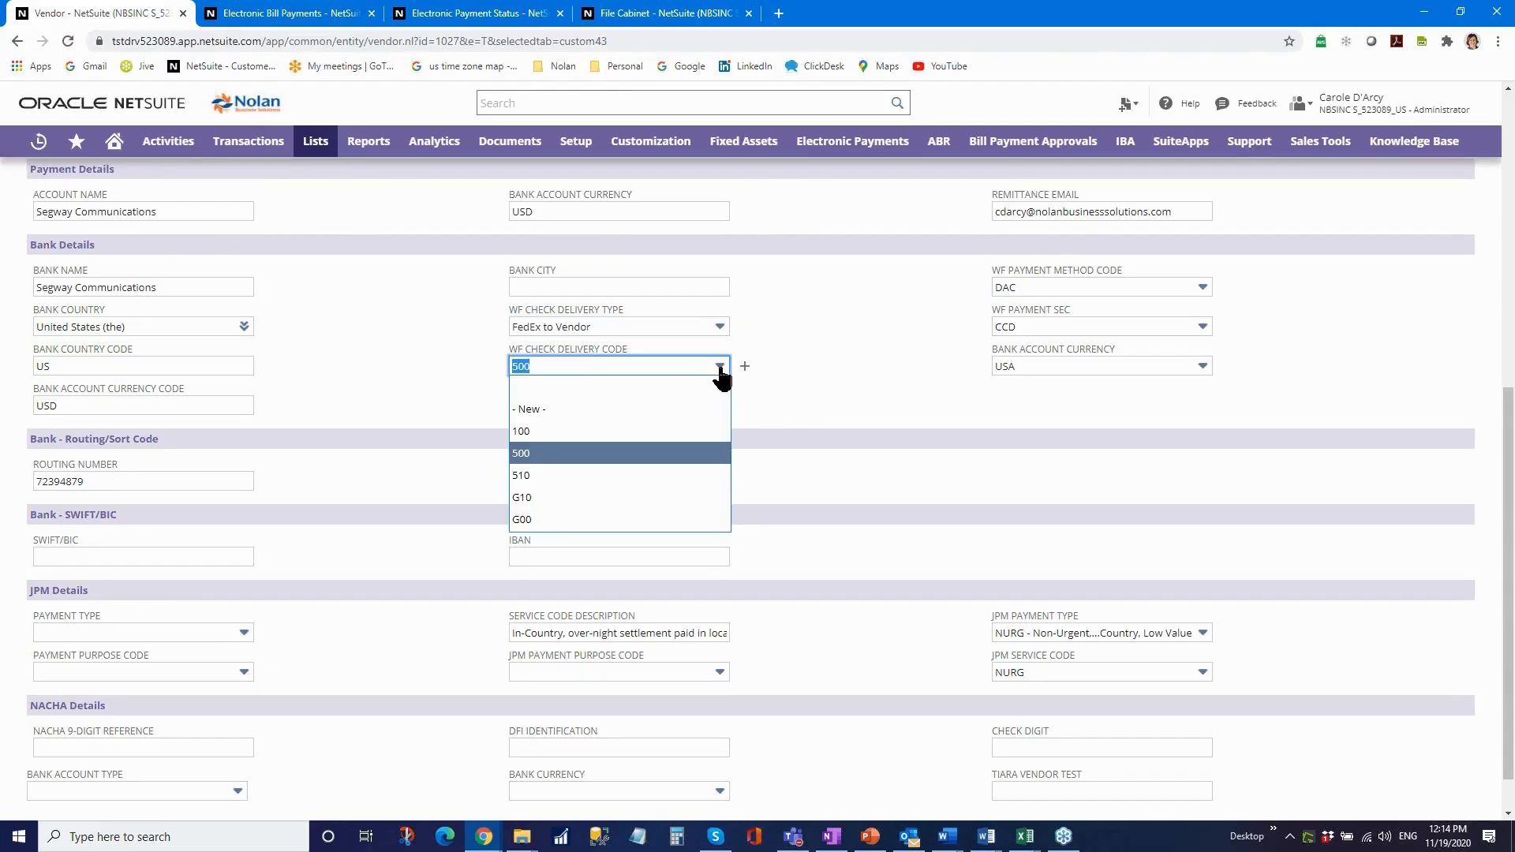
click(714, 519)
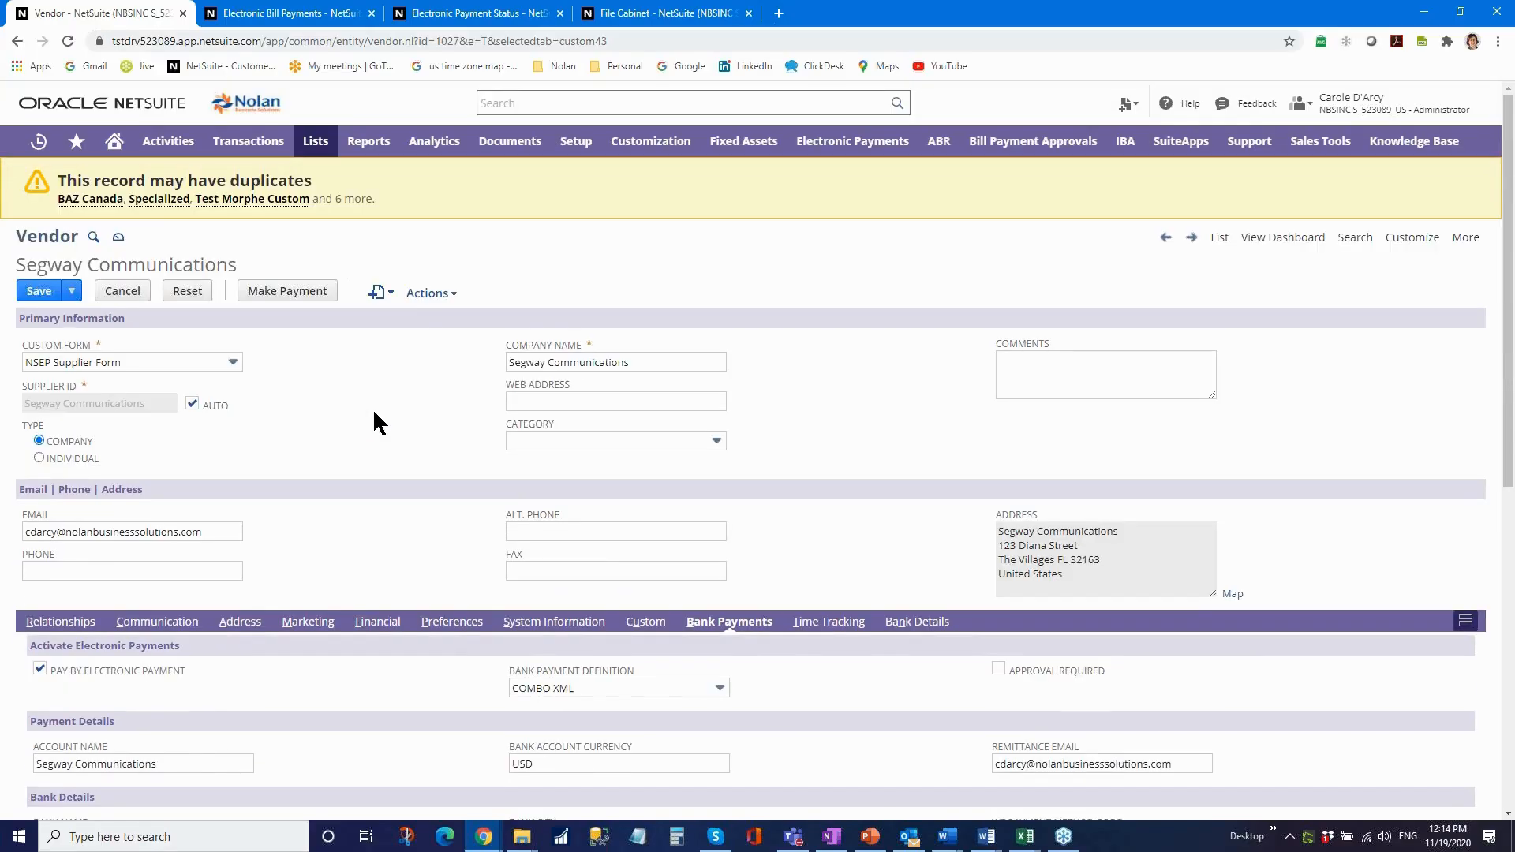
click(122, 291)
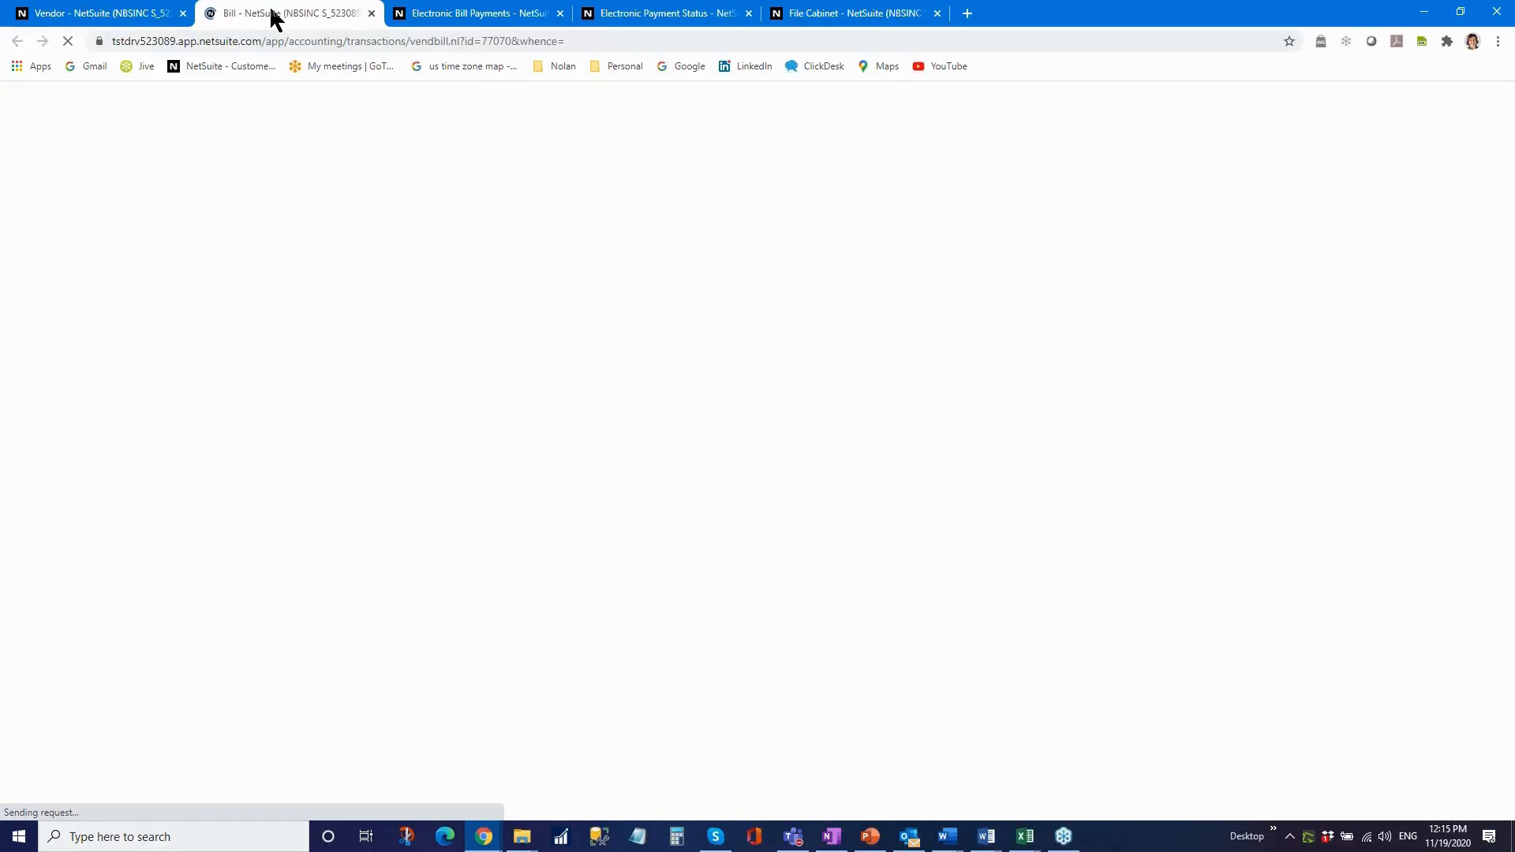
Examine the Pay by EP setting and the electronic payment file format on Segway Communications bill TestCombo0001.
scroll(324, 356, down, 1)
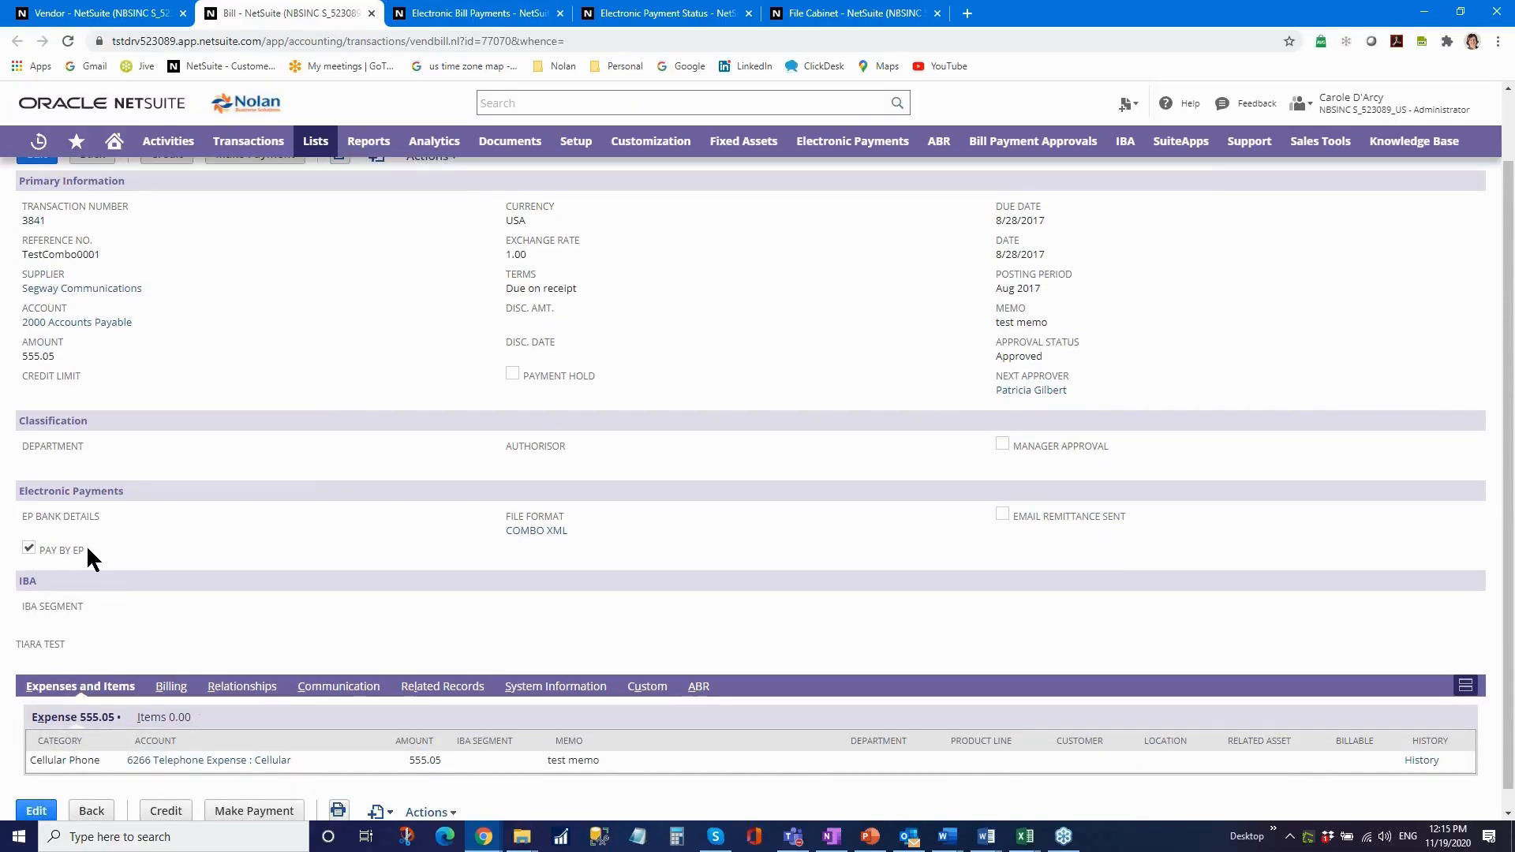
triple_click(67, 549)
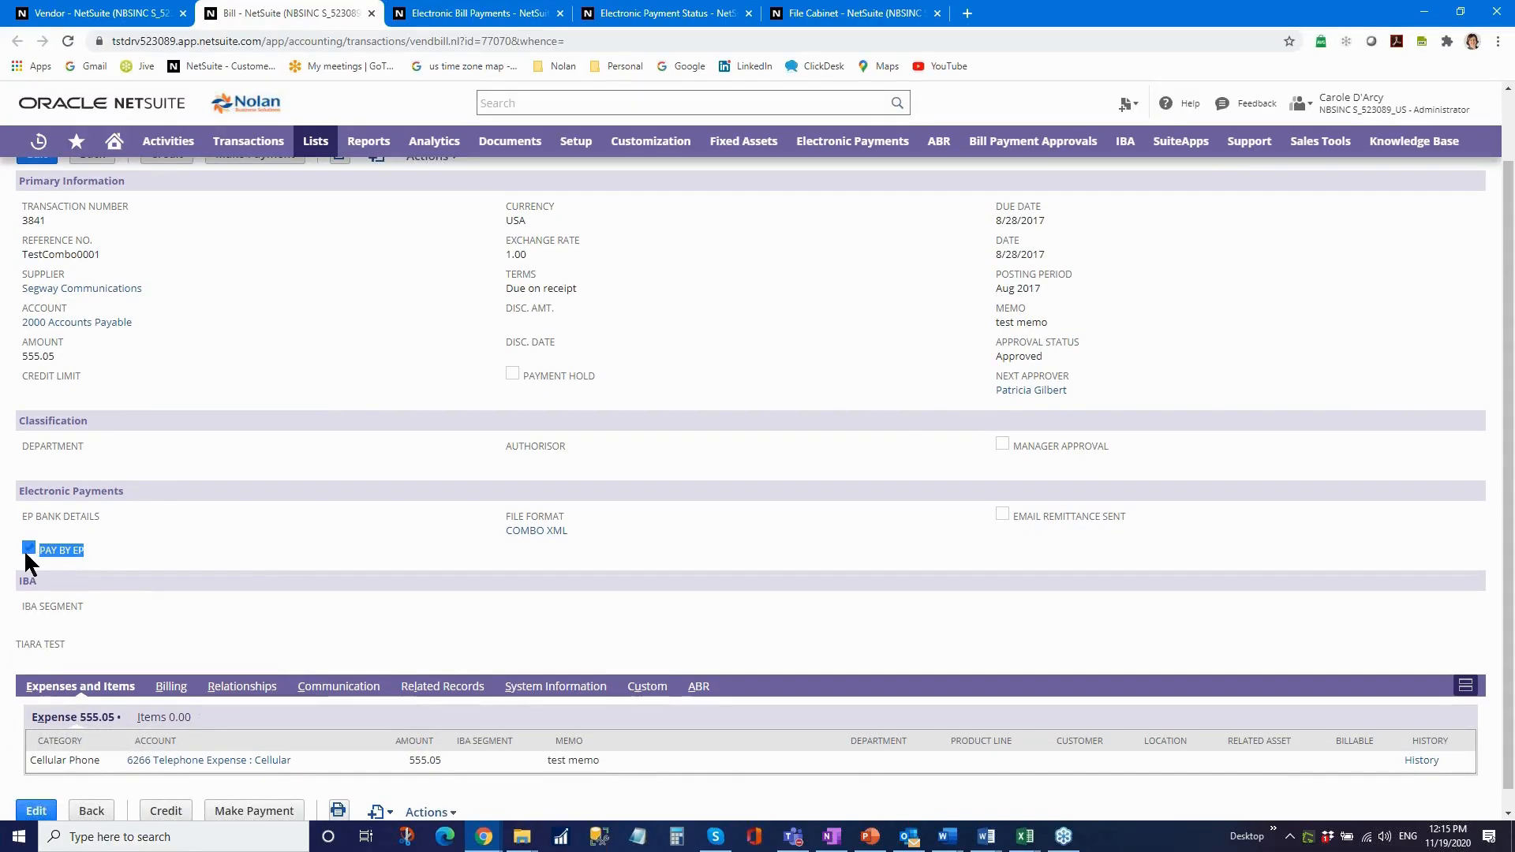
click(244, 547)
drag(581, 534, 467, 533)
click(362, 541)
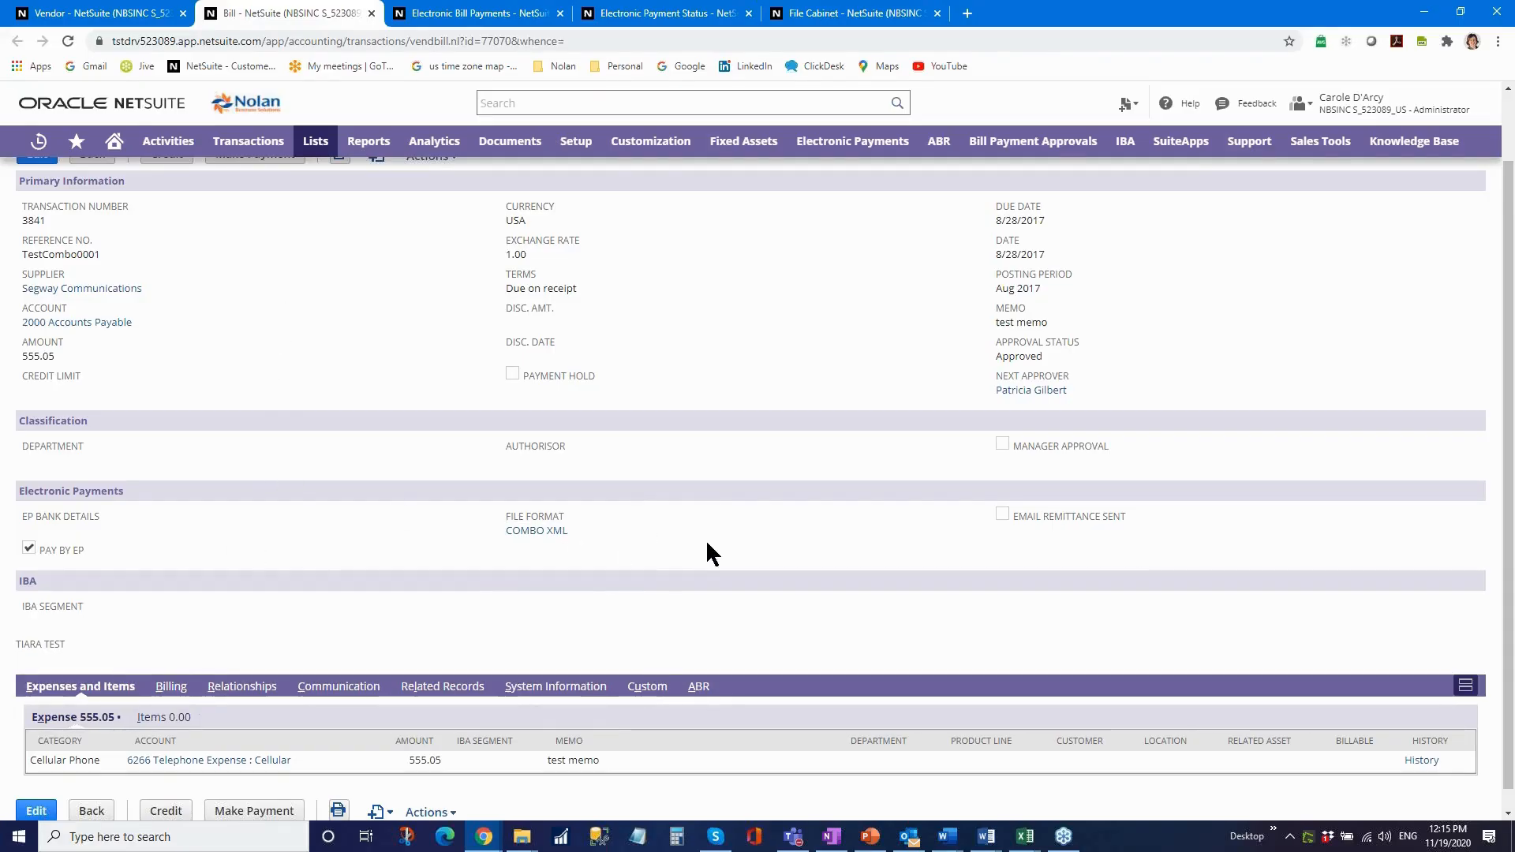
scroll(250, 524, up, 1)
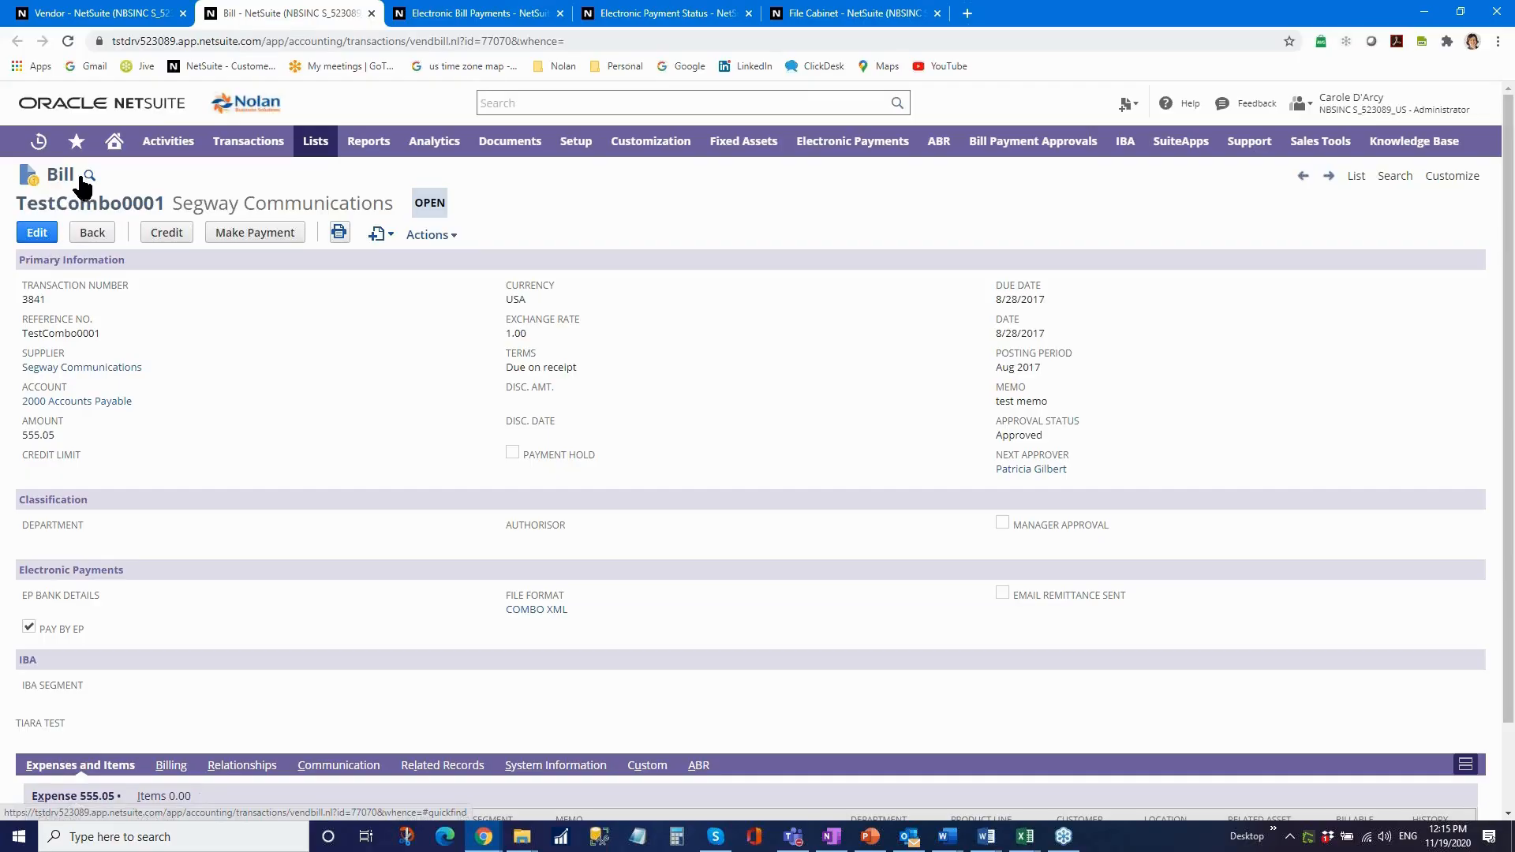
Close bill TestCombo0001 and switch to the Electronic Bill Payments page.
key(alt+Left)
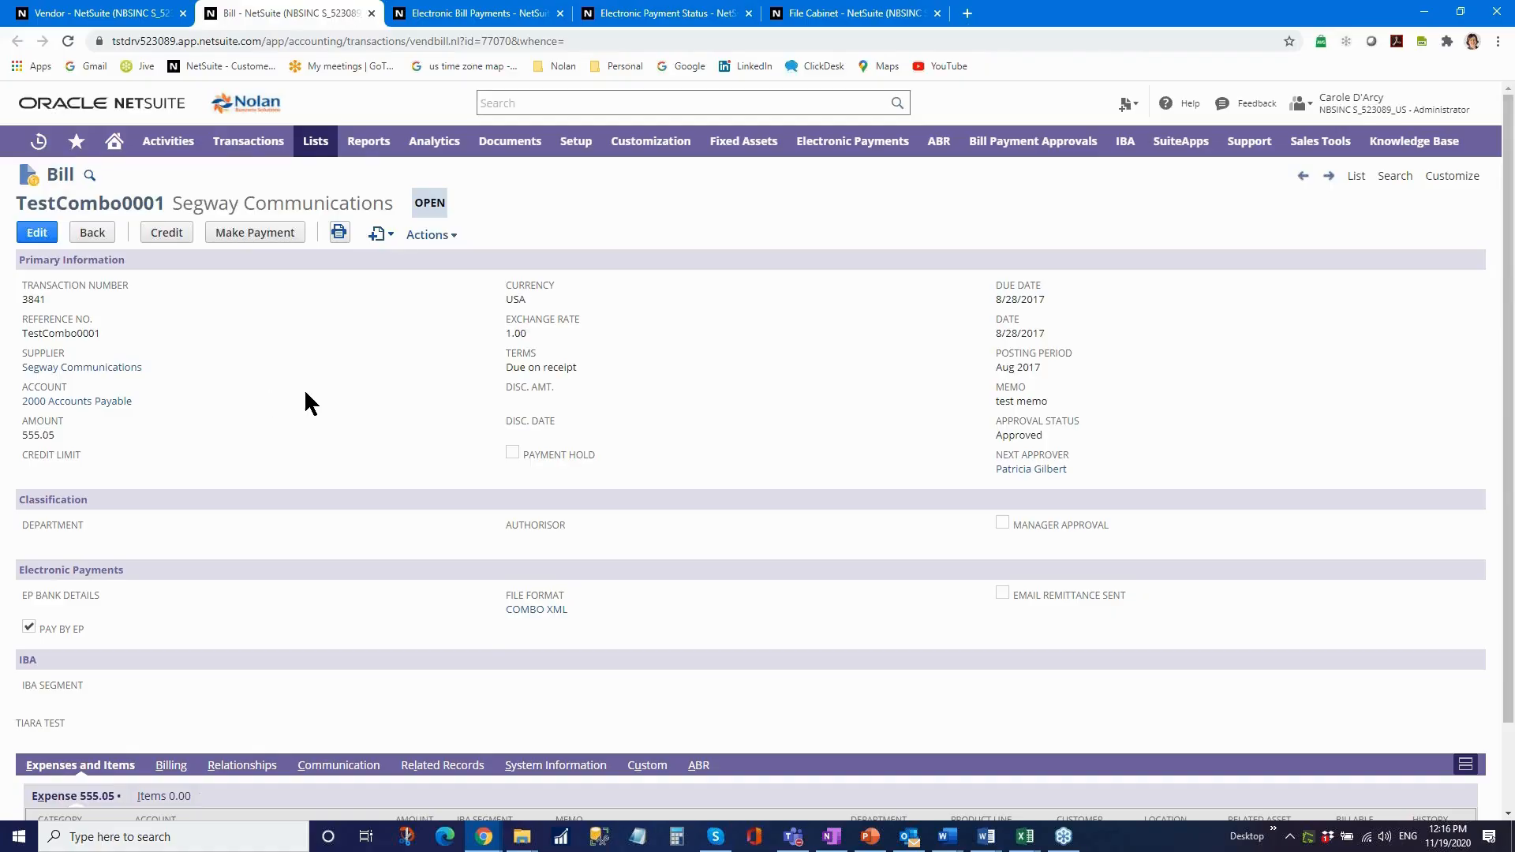
click(371, 13)
click(314, 14)
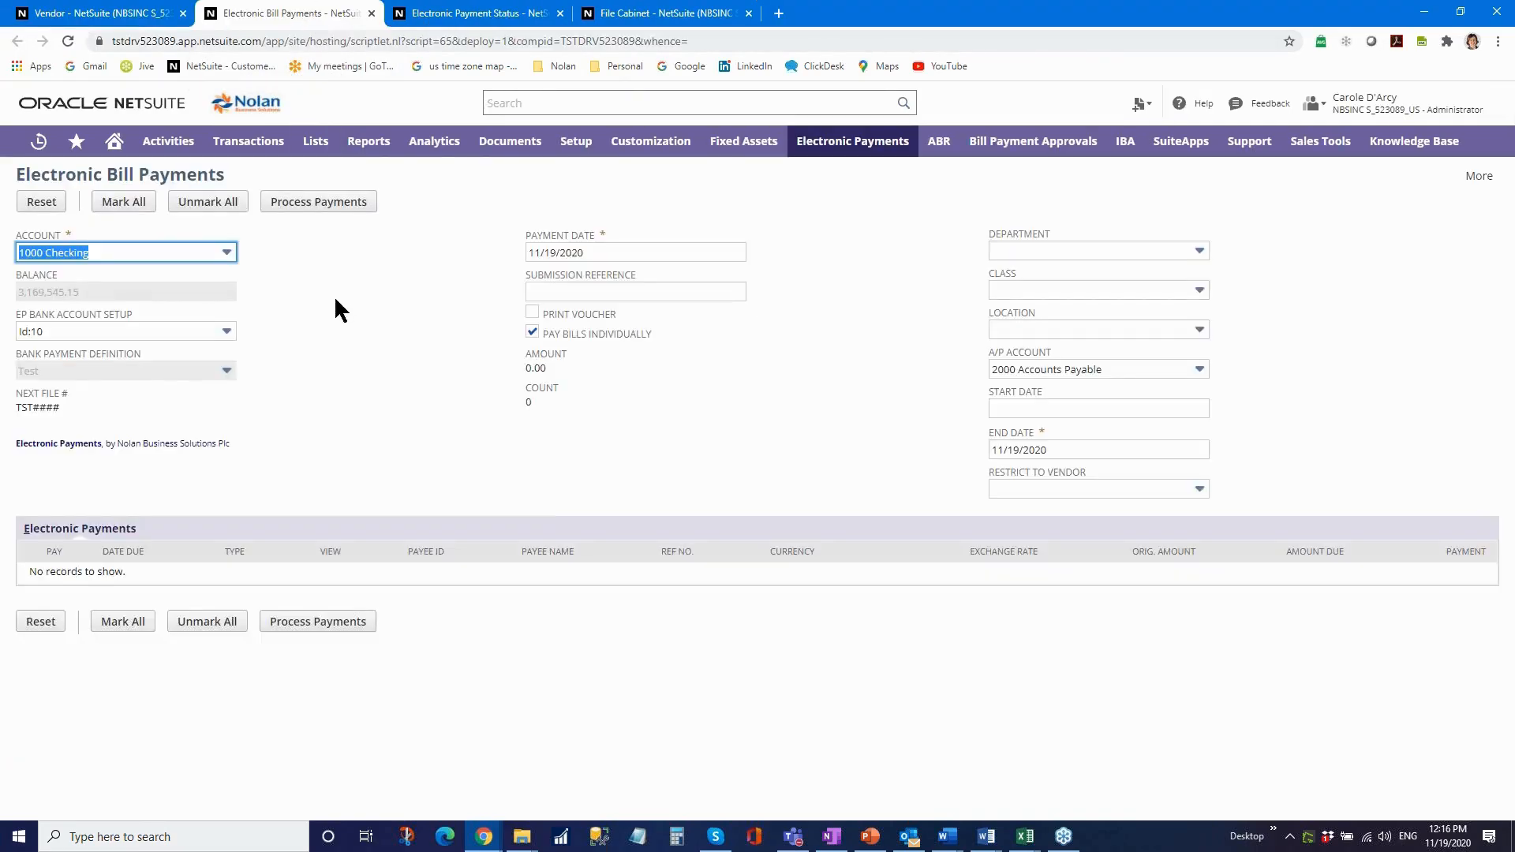
click(370, 327)
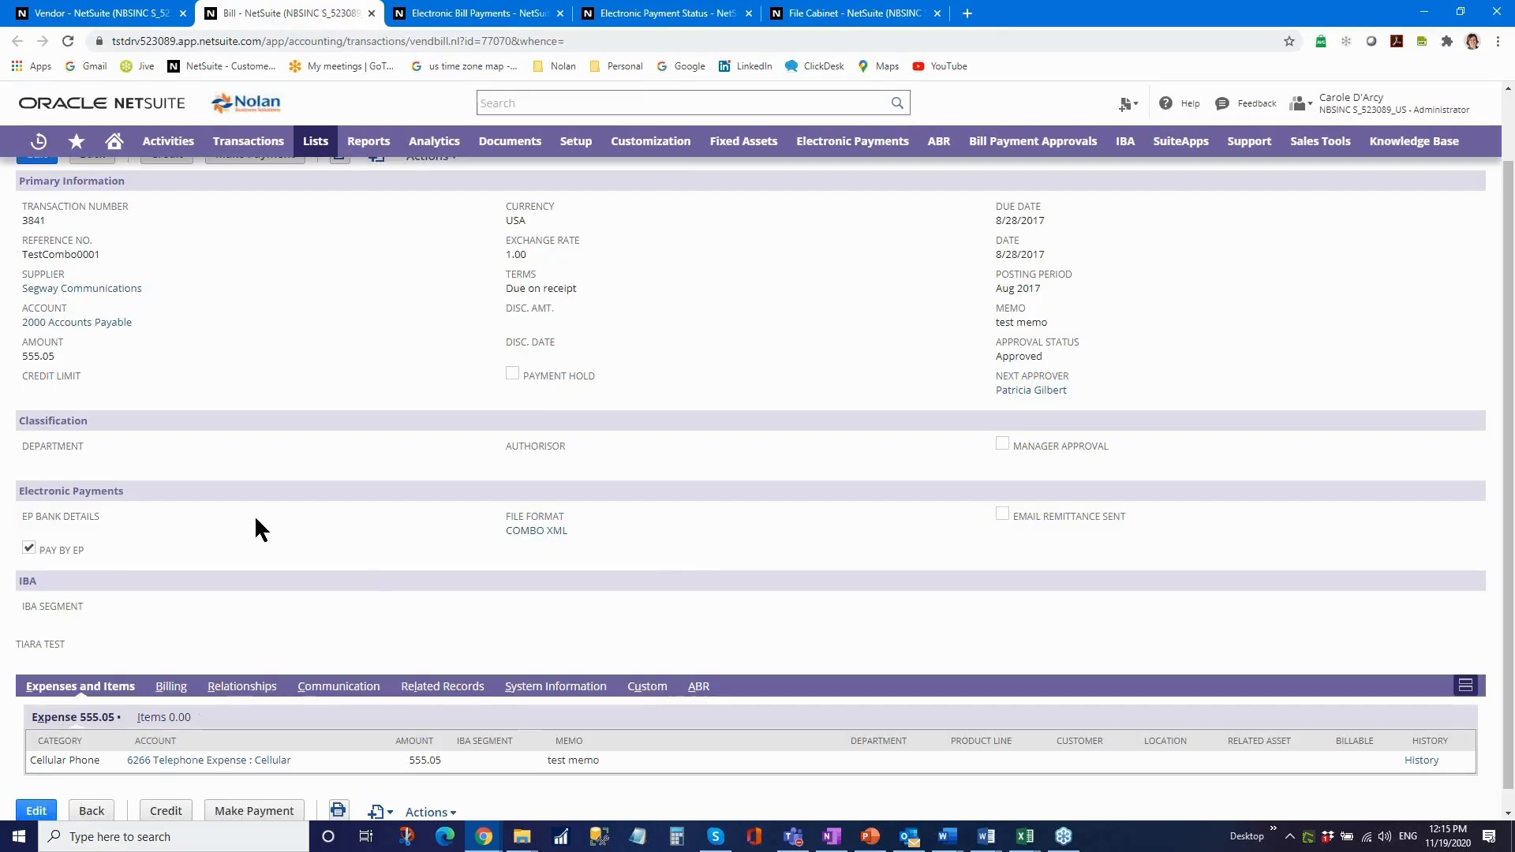
scroll(254, 521, up, 2)
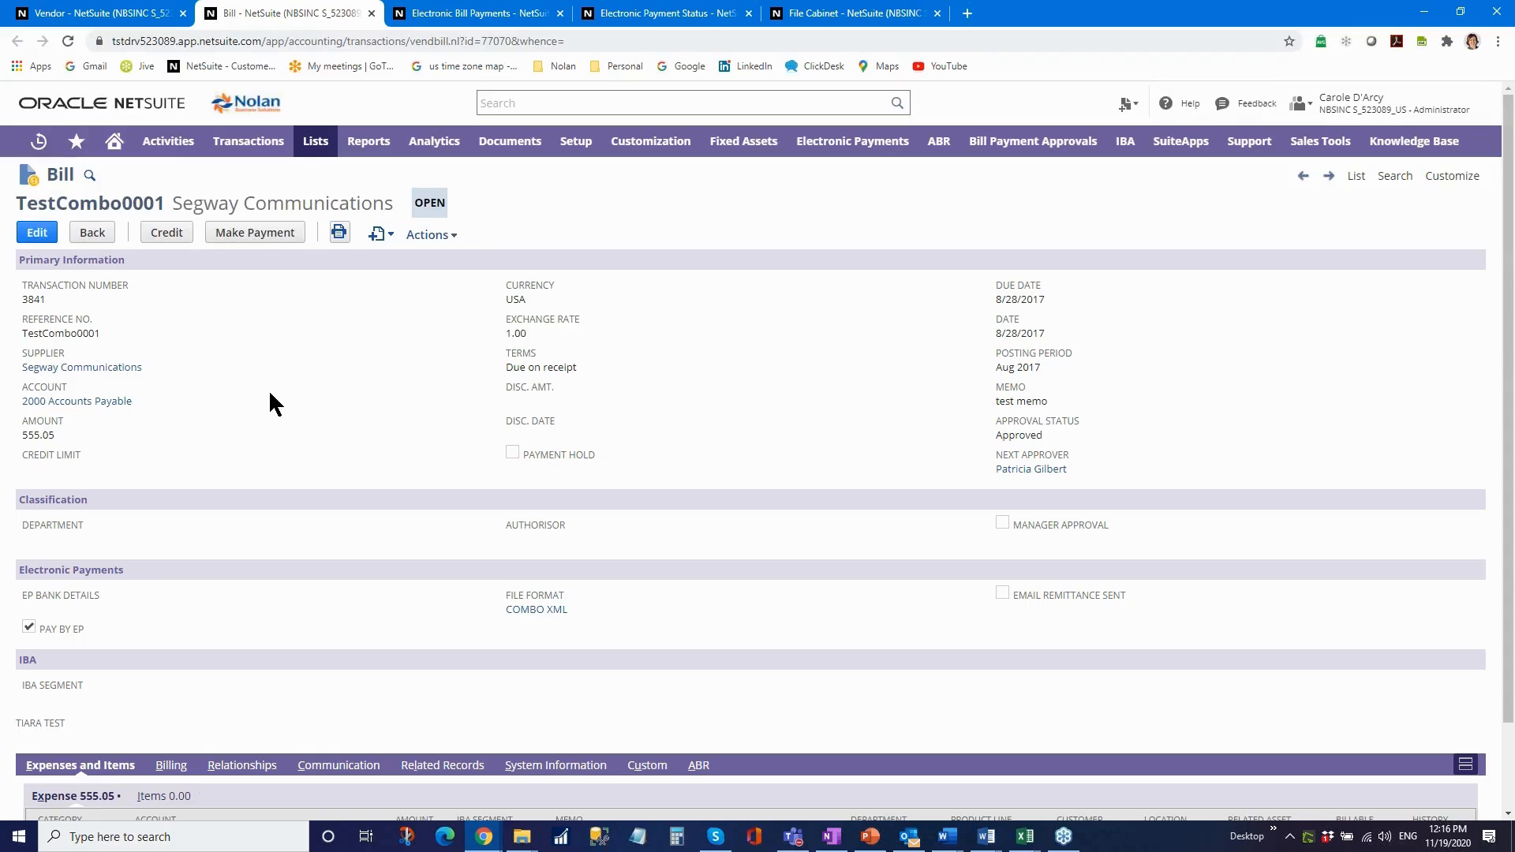
click(371, 13)
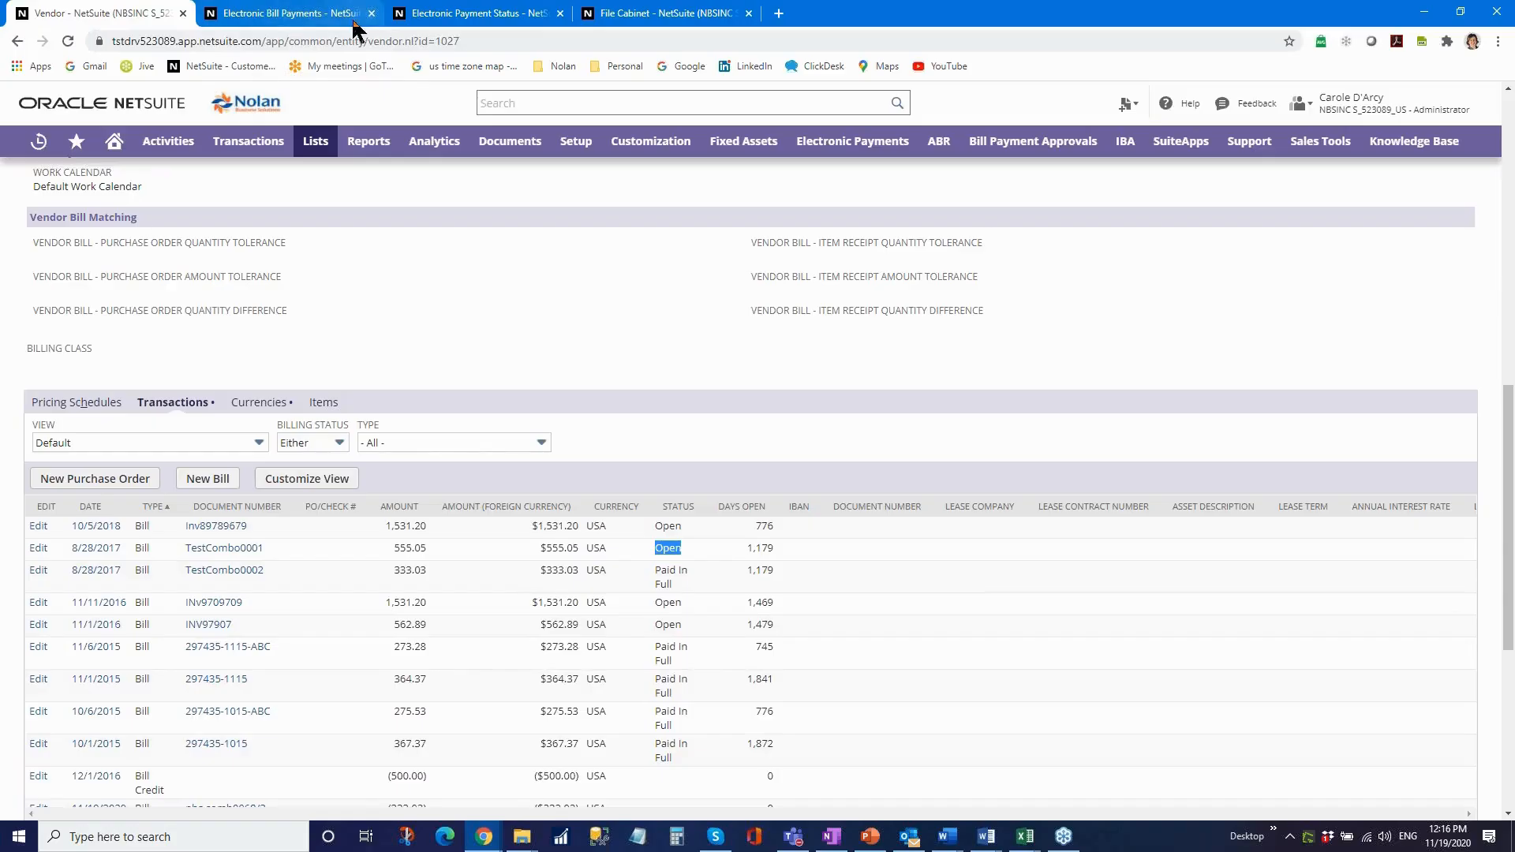
click(311, 16)
click(368, 324)
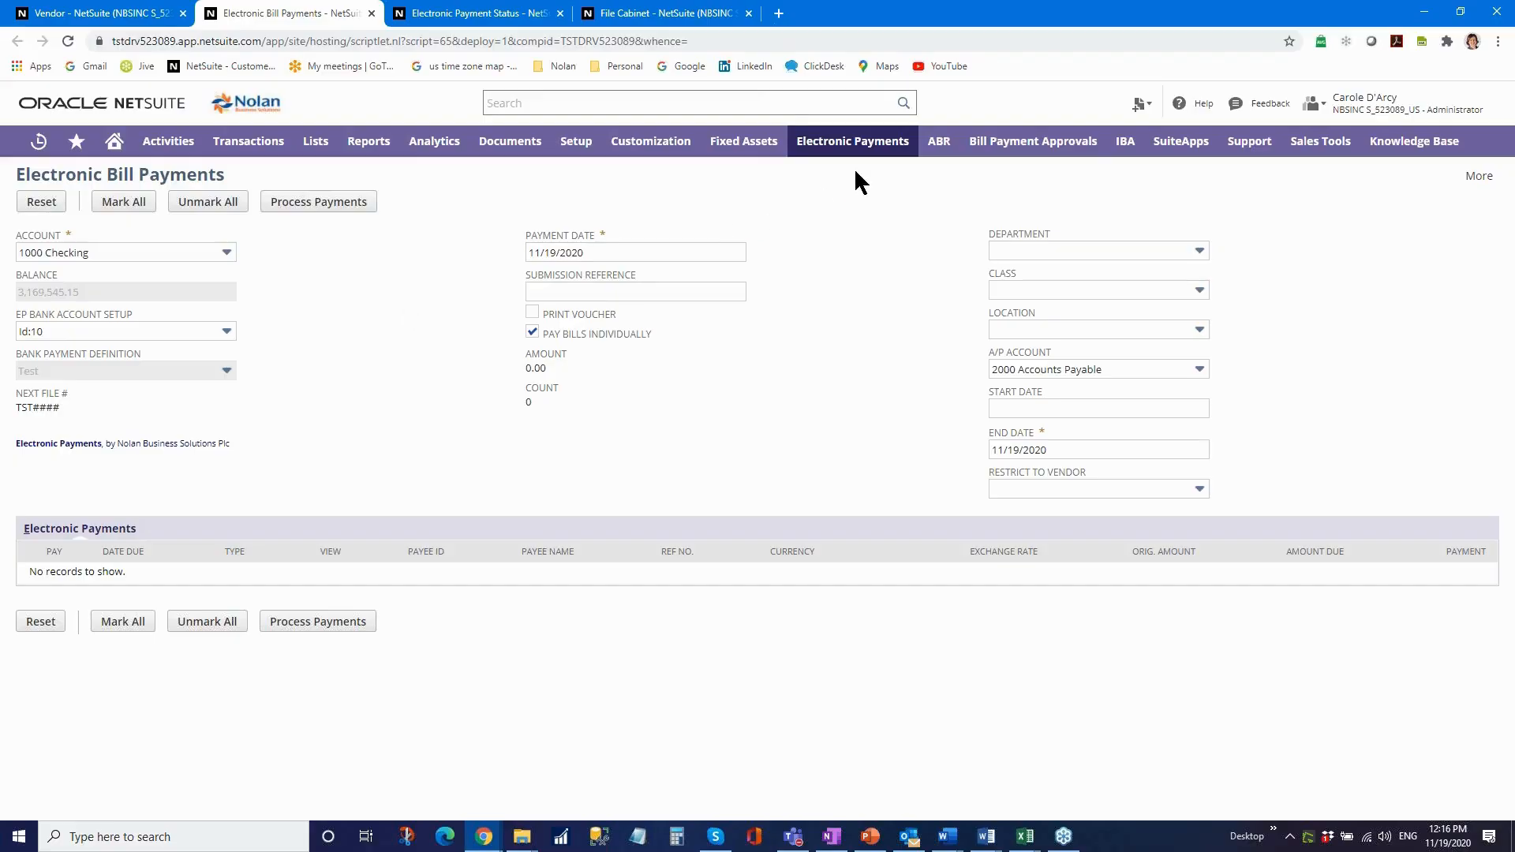
mouse_move(853, 142)
mouse_move(880, 282)
Set the payment account for the electronic bill payments to 1009 WF Cash.
click(227, 260)
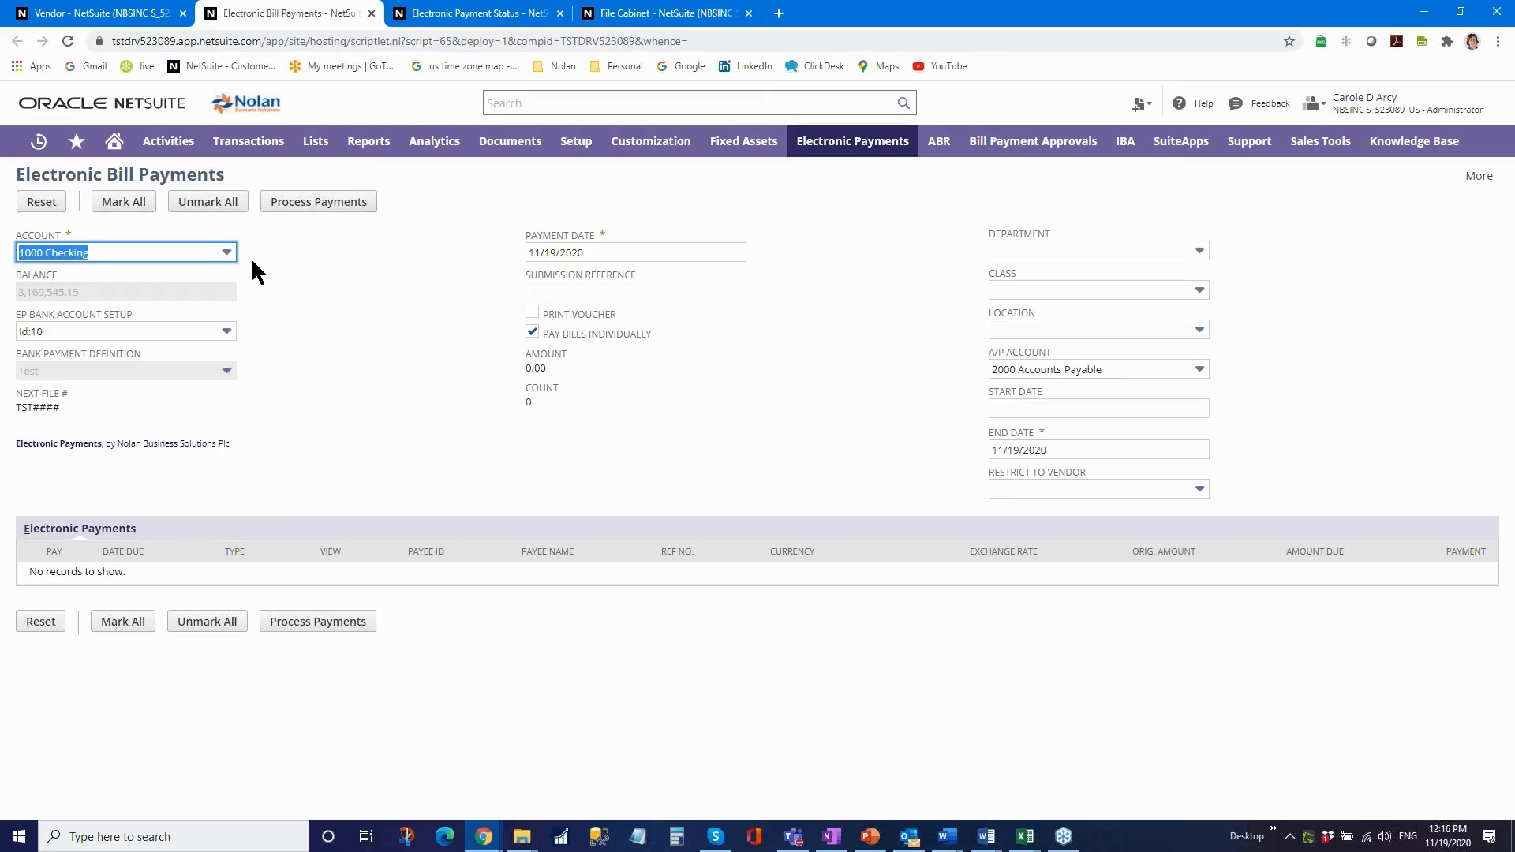
click(226, 252)
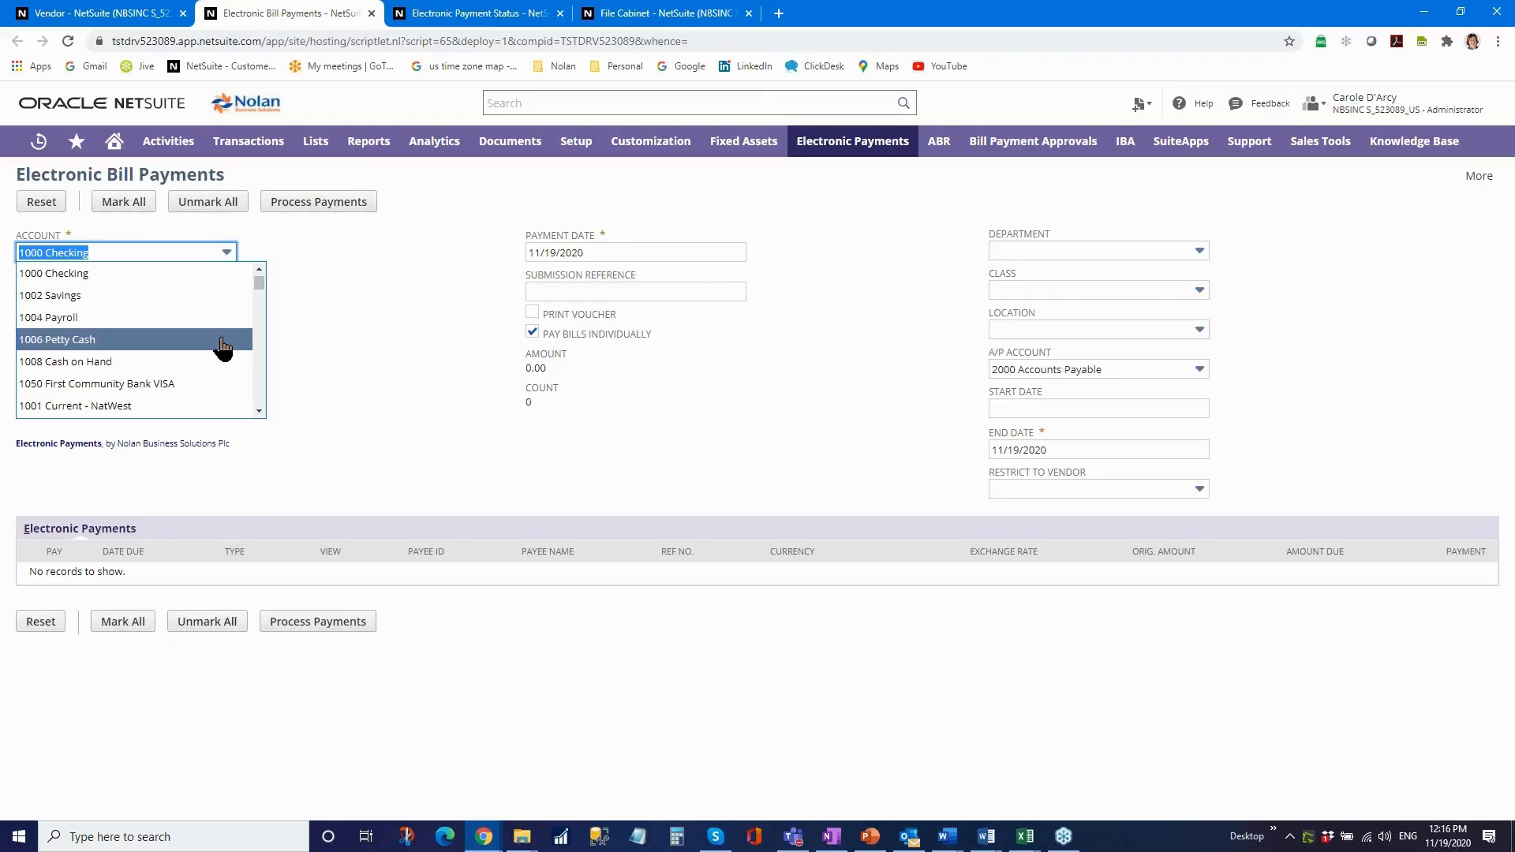
scroll(223, 347, down, 3)
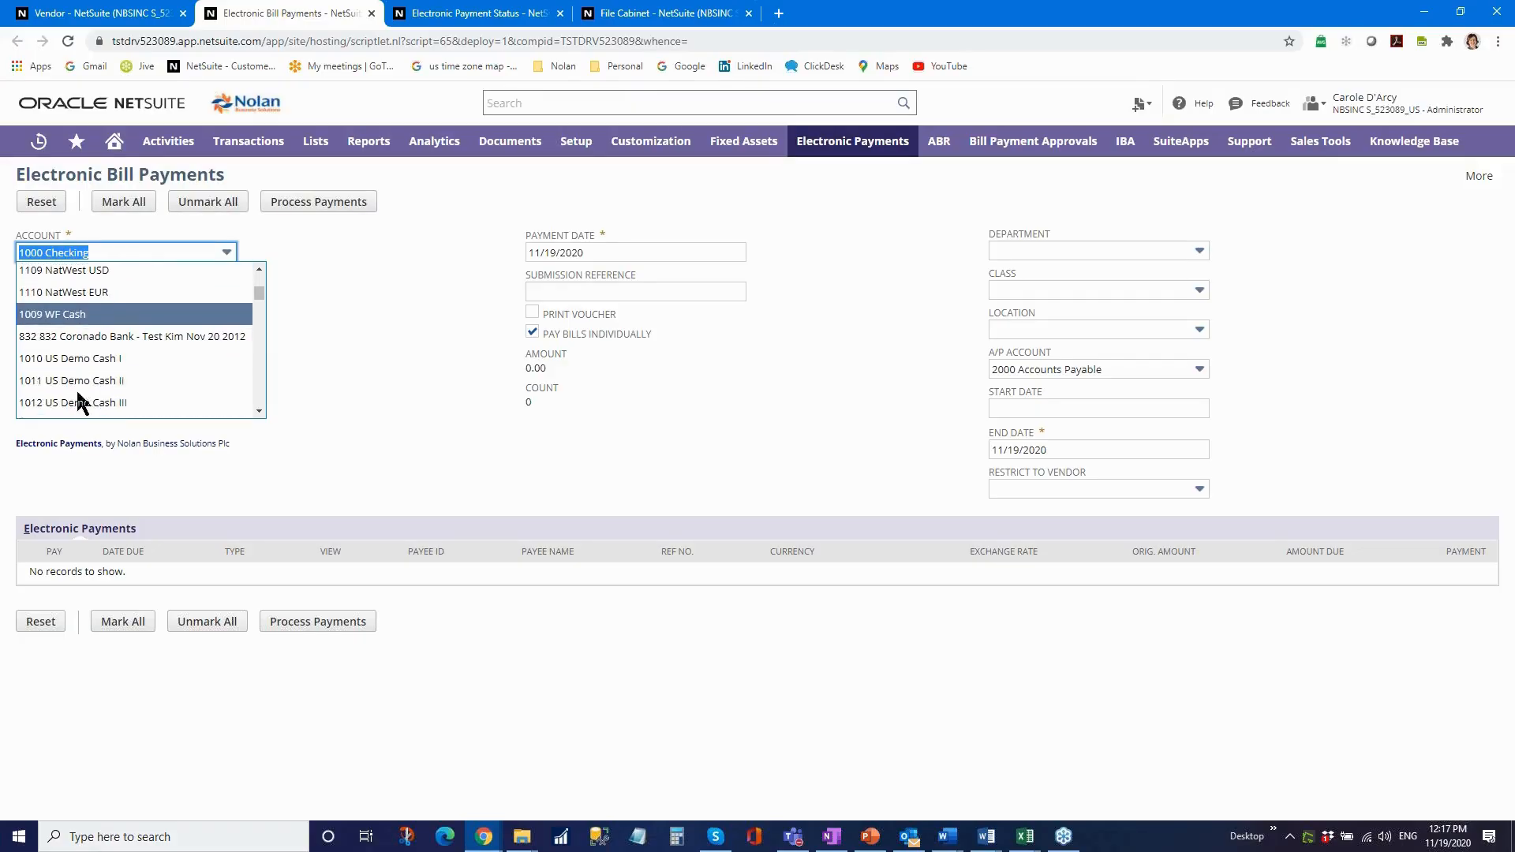
key(Escape)
click(227, 253)
scroll(203, 363, down, 2)
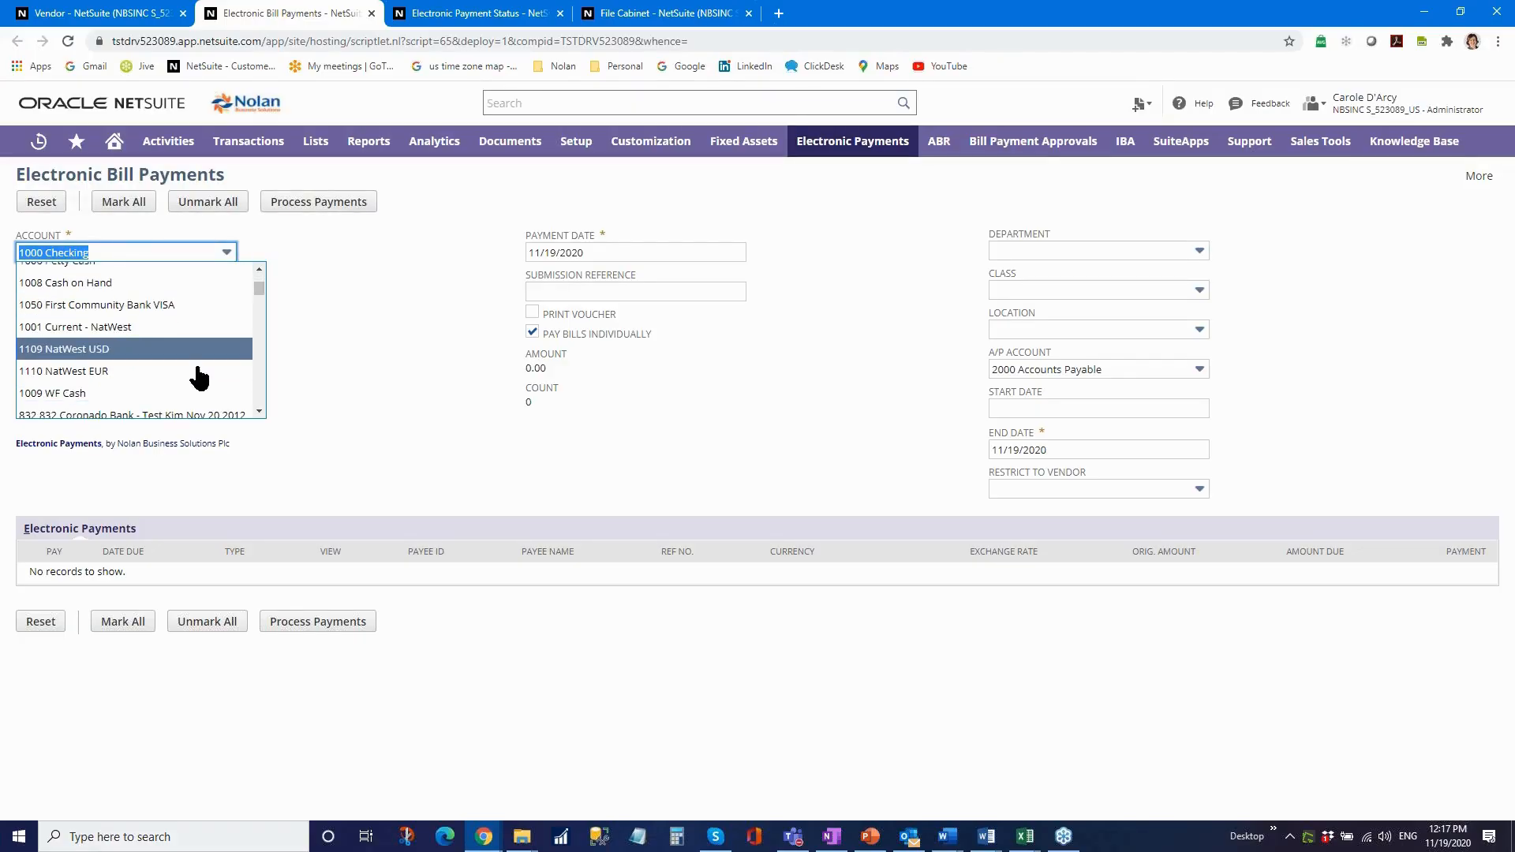
click(150, 404)
click(101, 423)
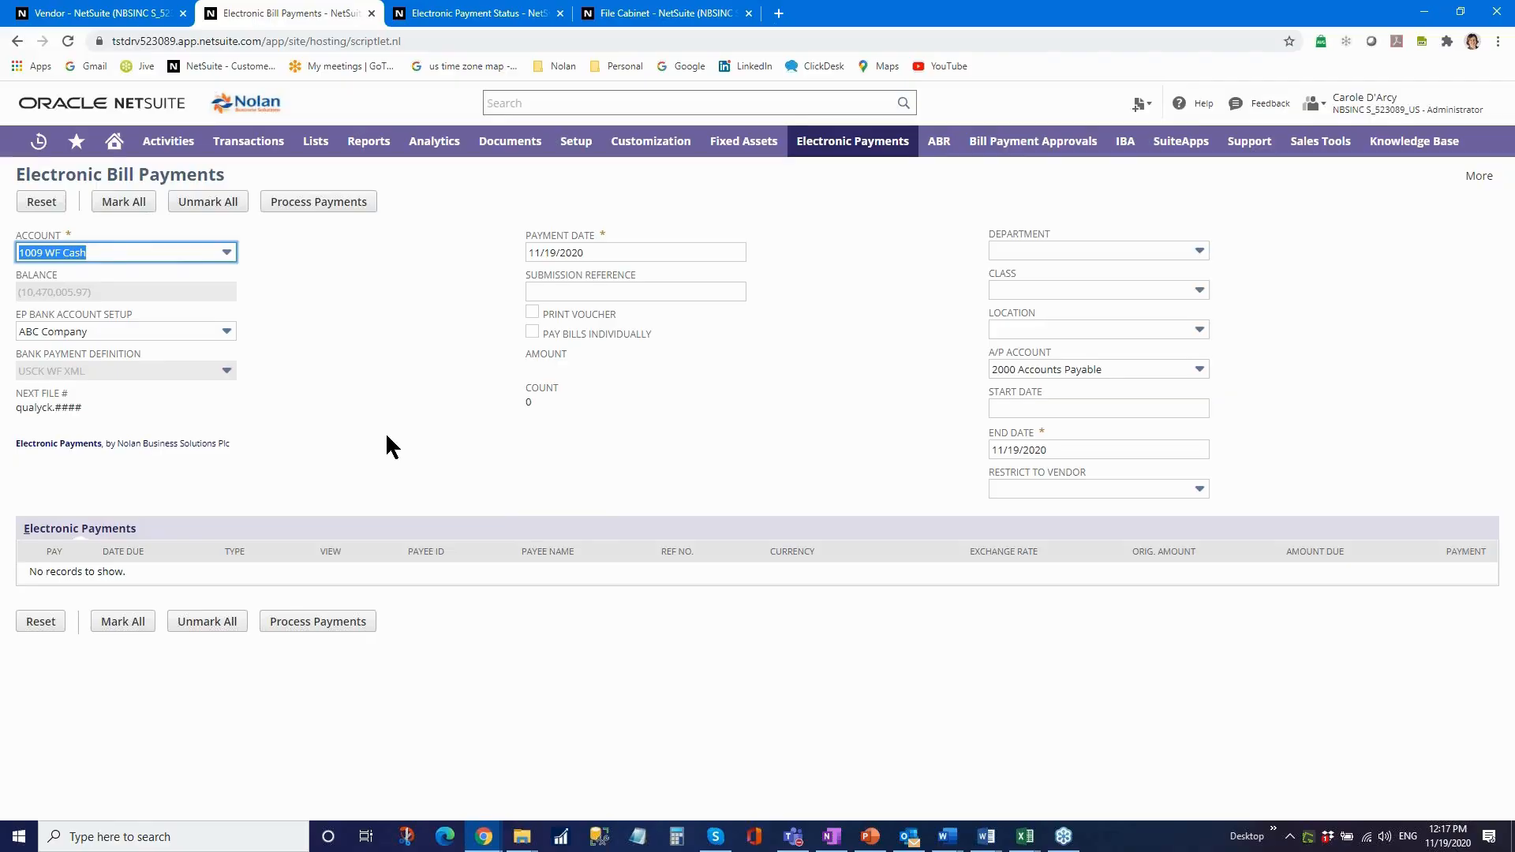
Set the EP bank account setup for the electronic bill payments to WF Cash - COMBO.
click(227, 335)
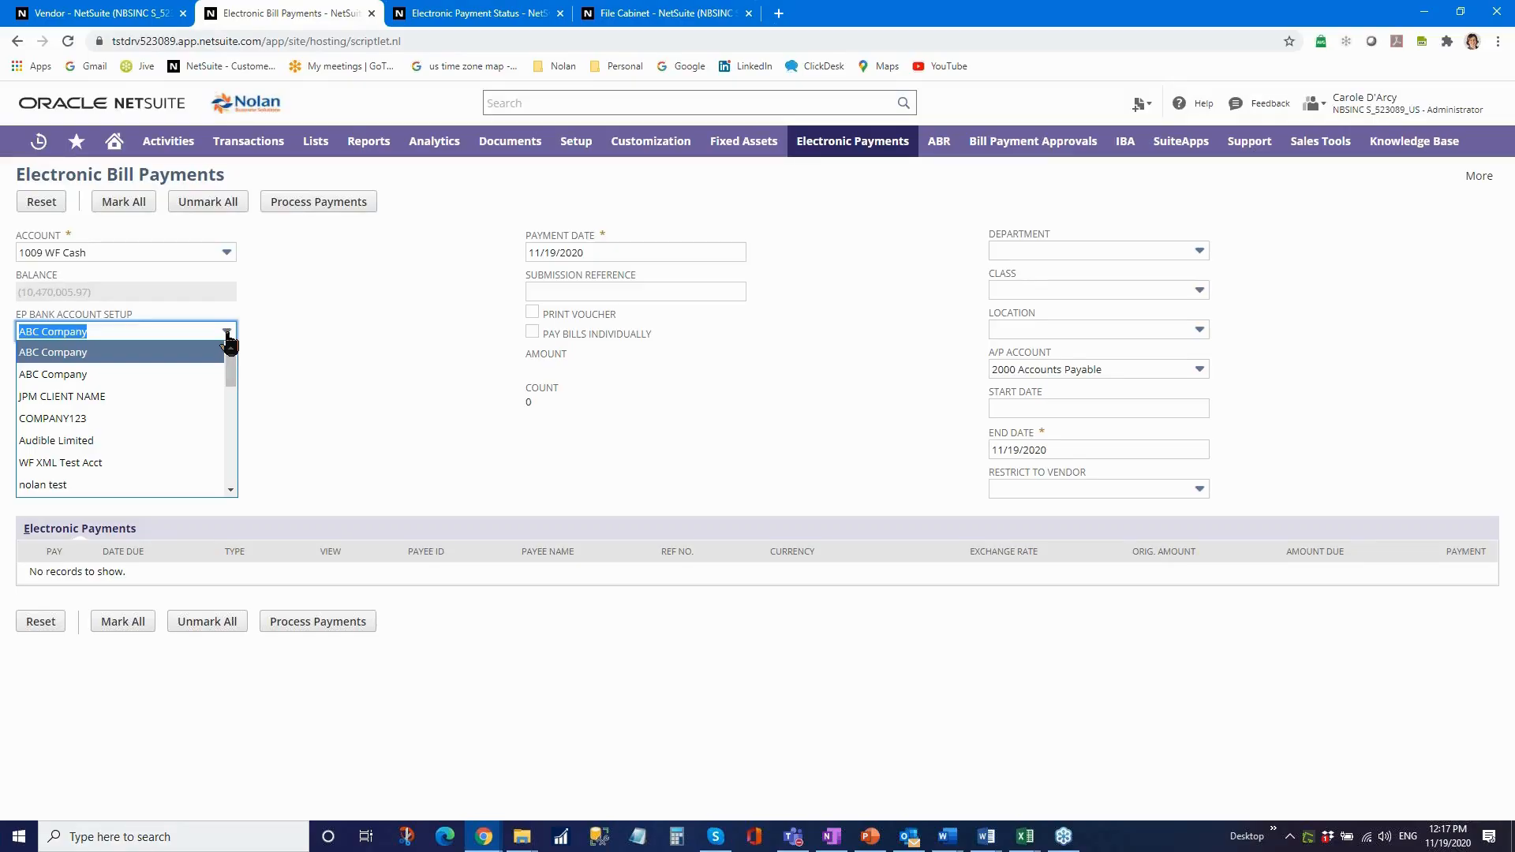
scroll(198, 422, down, 5)
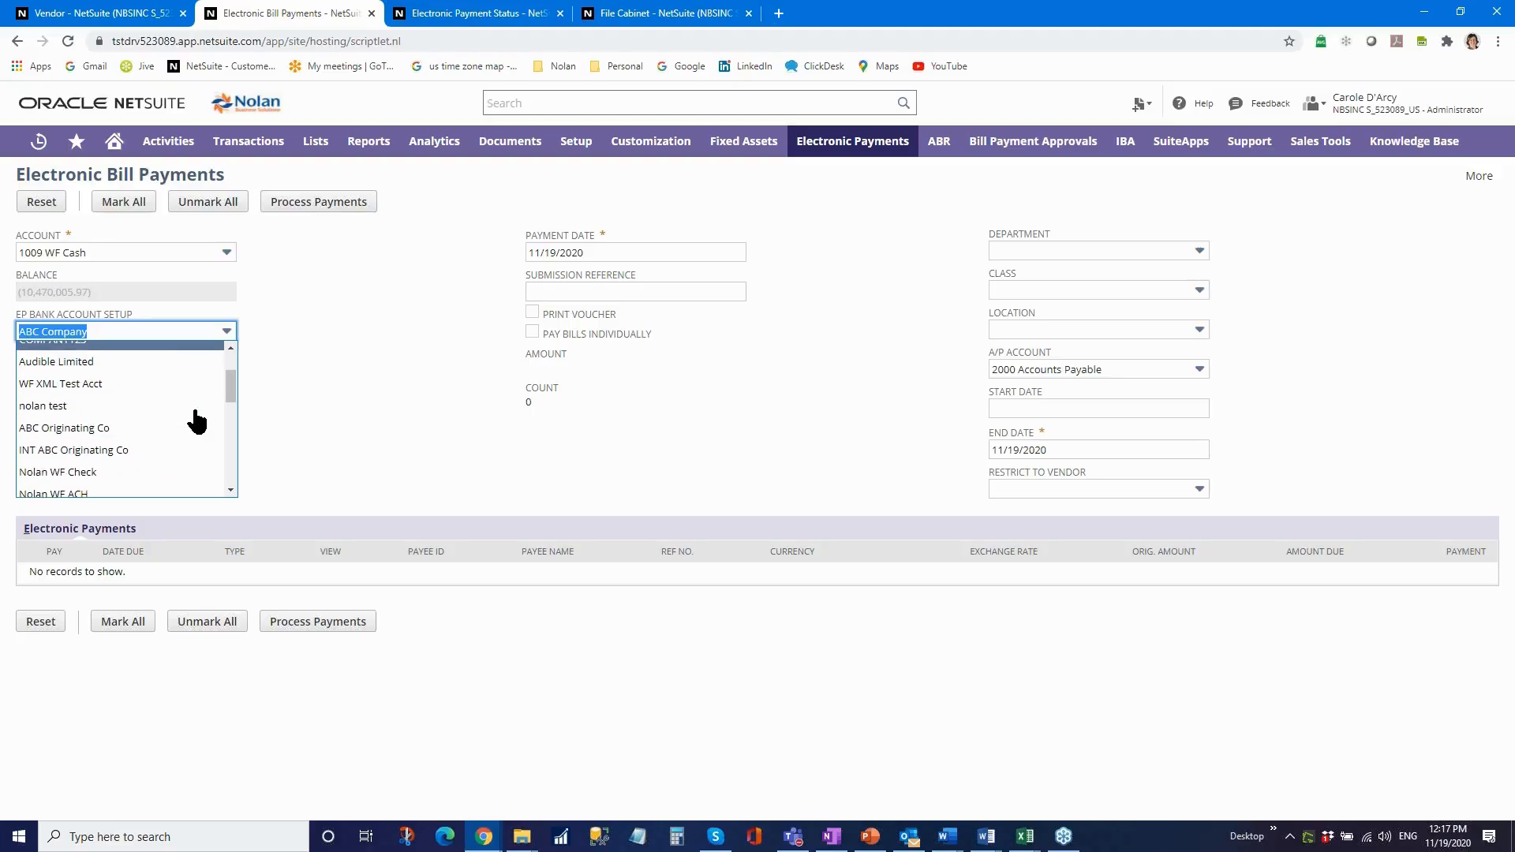
scroll(197, 422, down, 8)
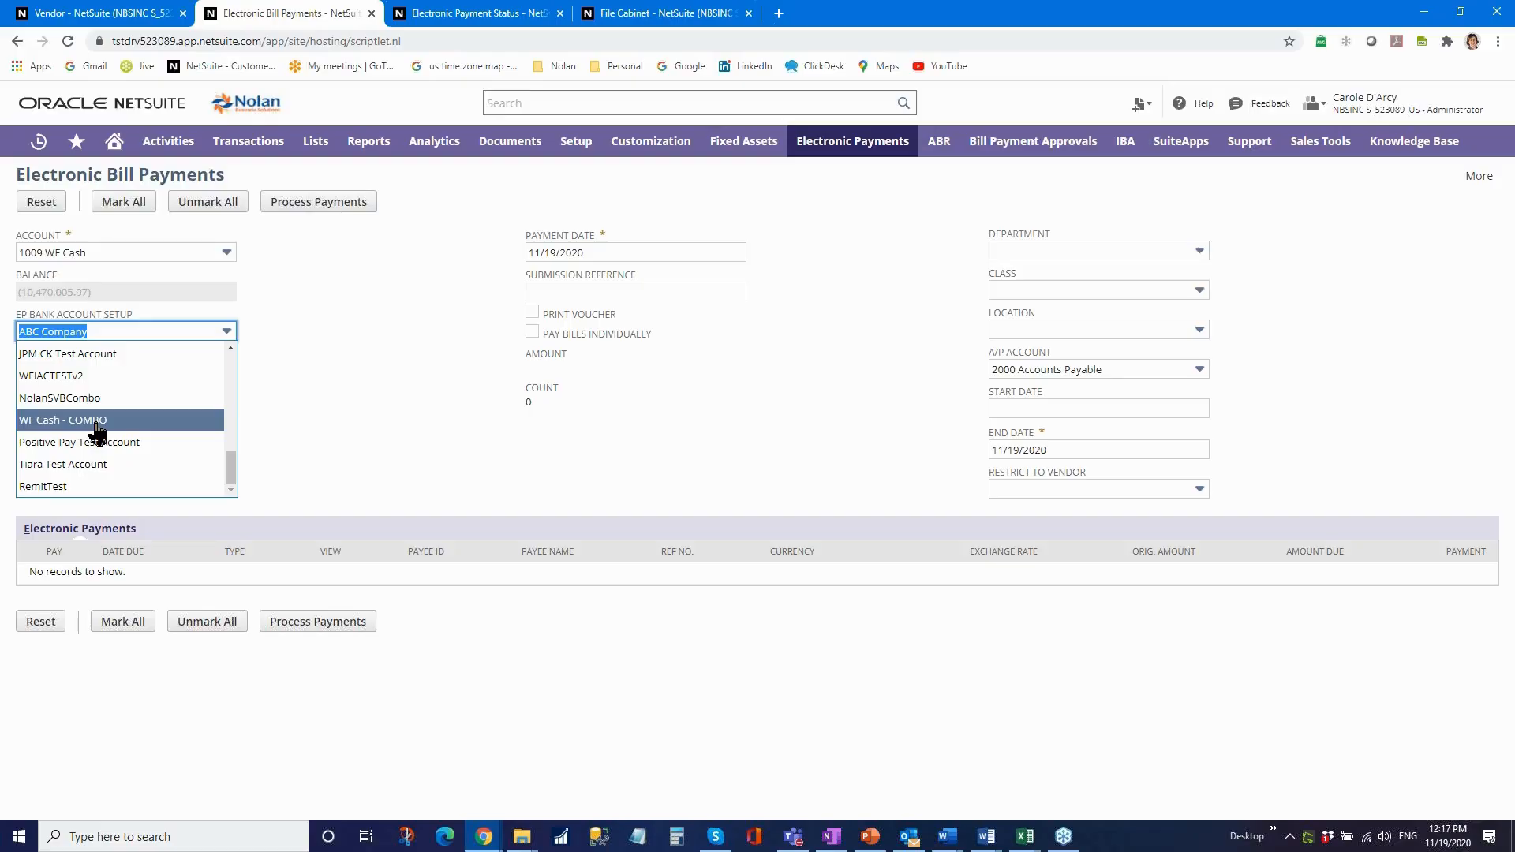
click(95, 425)
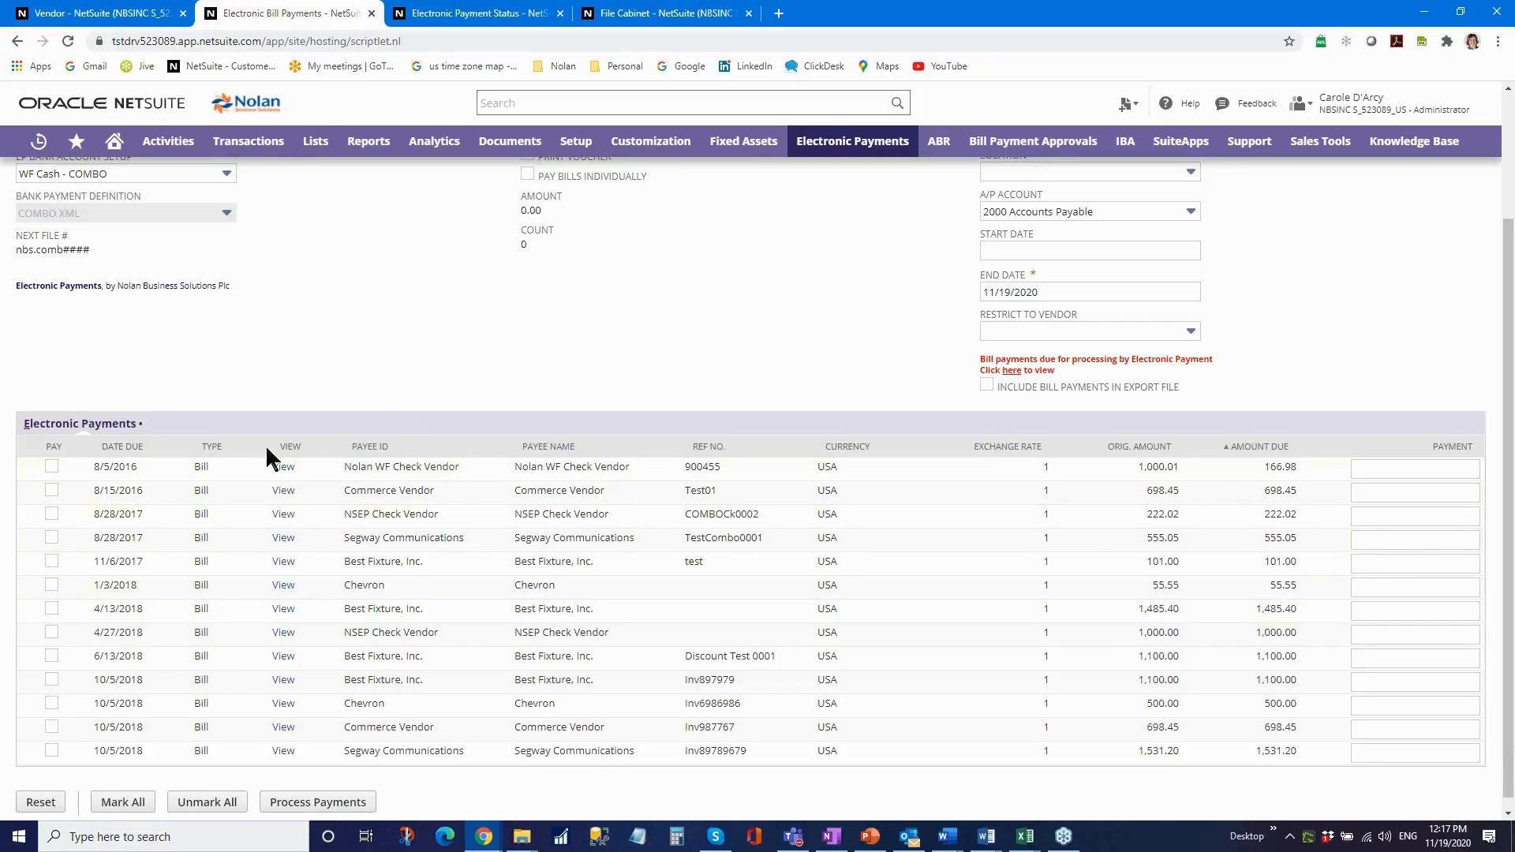
Review the bills listed for the combo setup and check the End Date calendar without picking another date.
scroll(273, 433, up, 2)
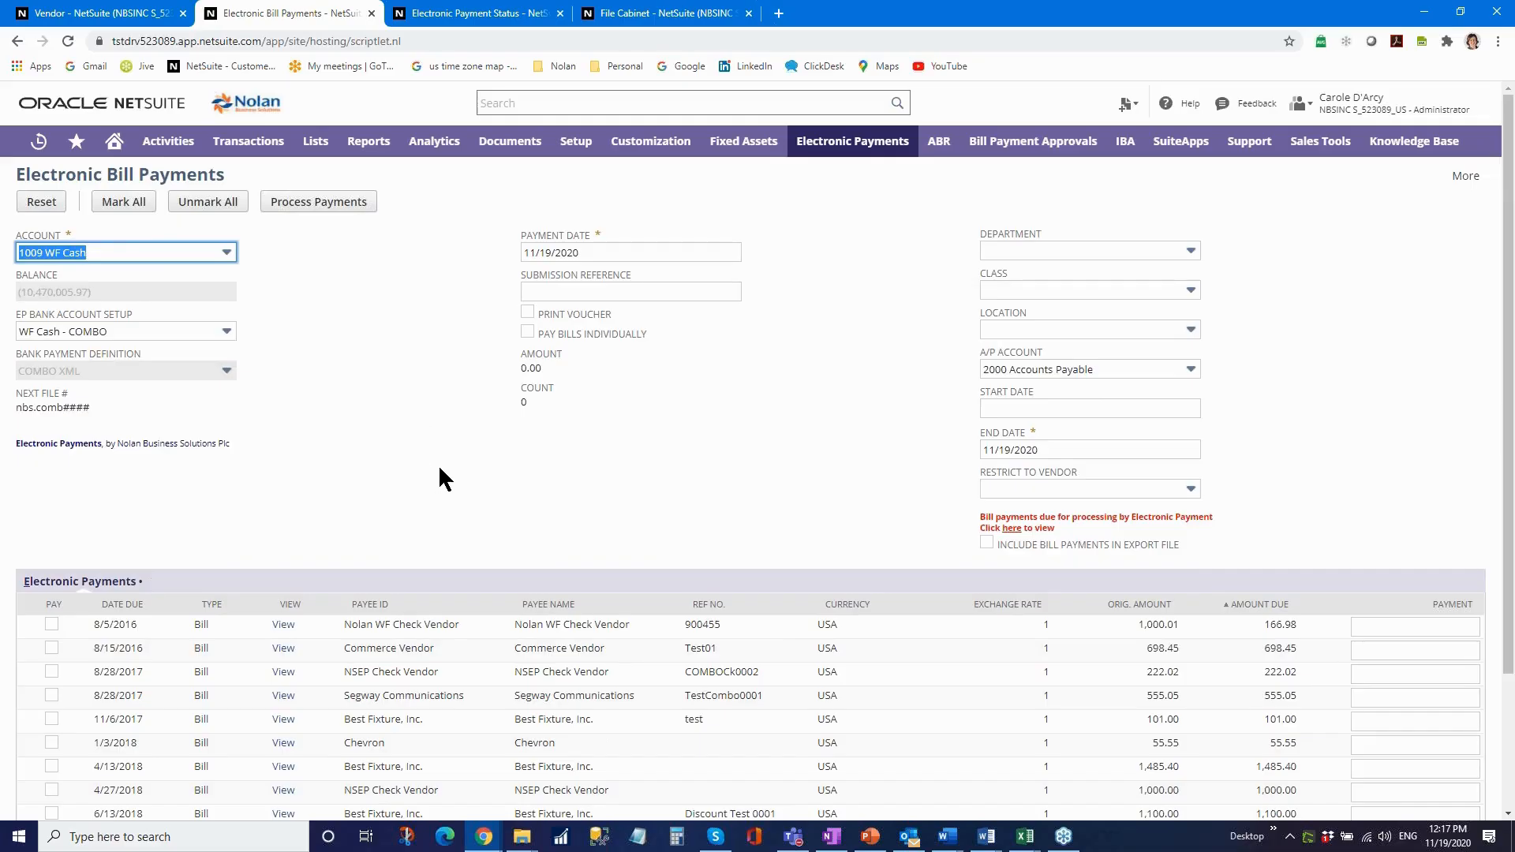
scroll(733, 470, down, 2)
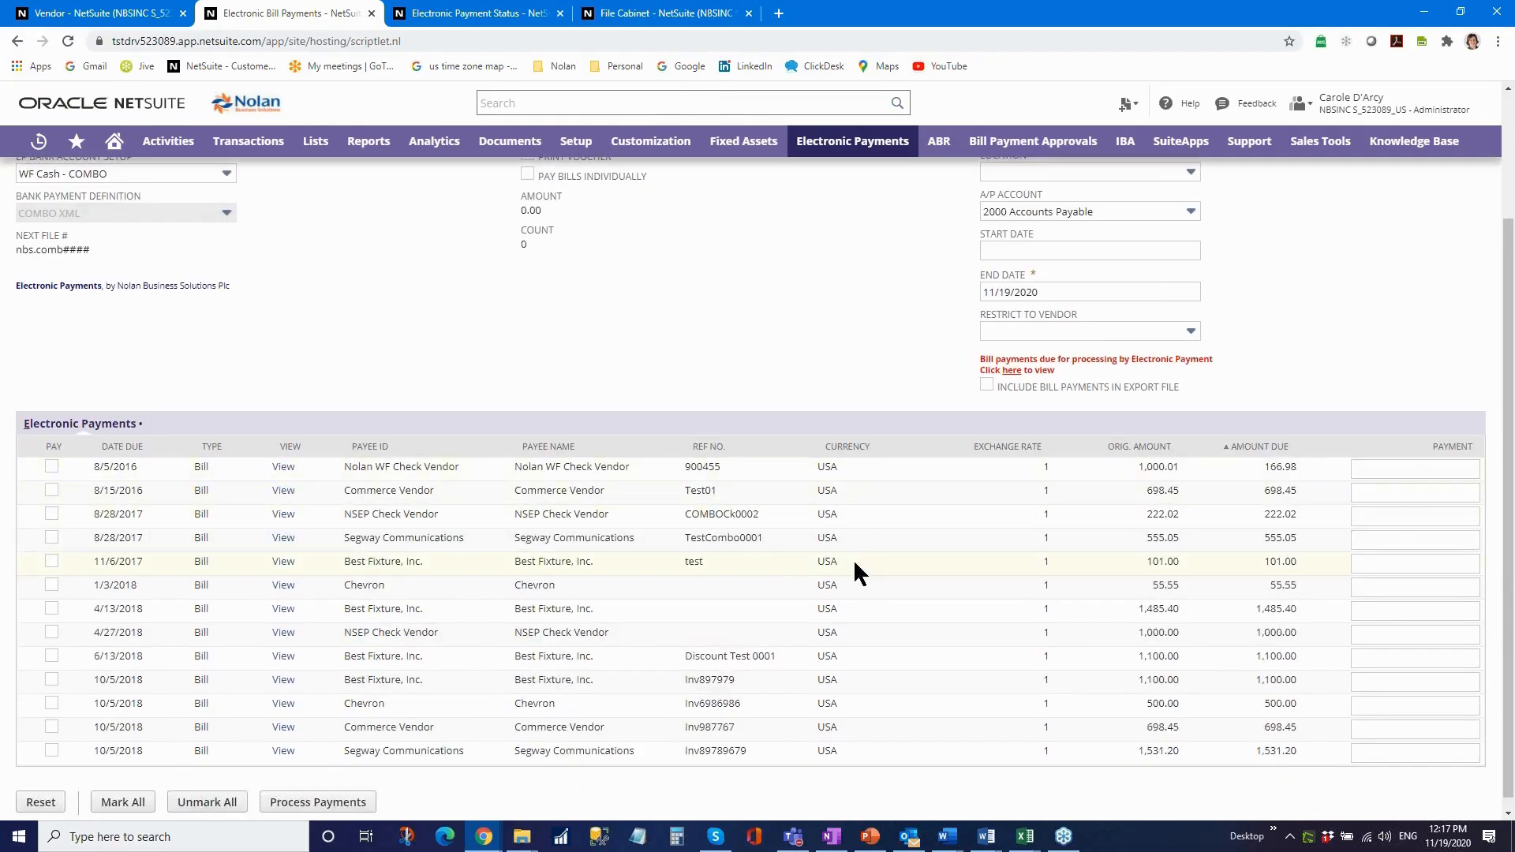
click(1069, 292)
scroll(787, 338, up, 1)
scroll(788, 338, up, 2)
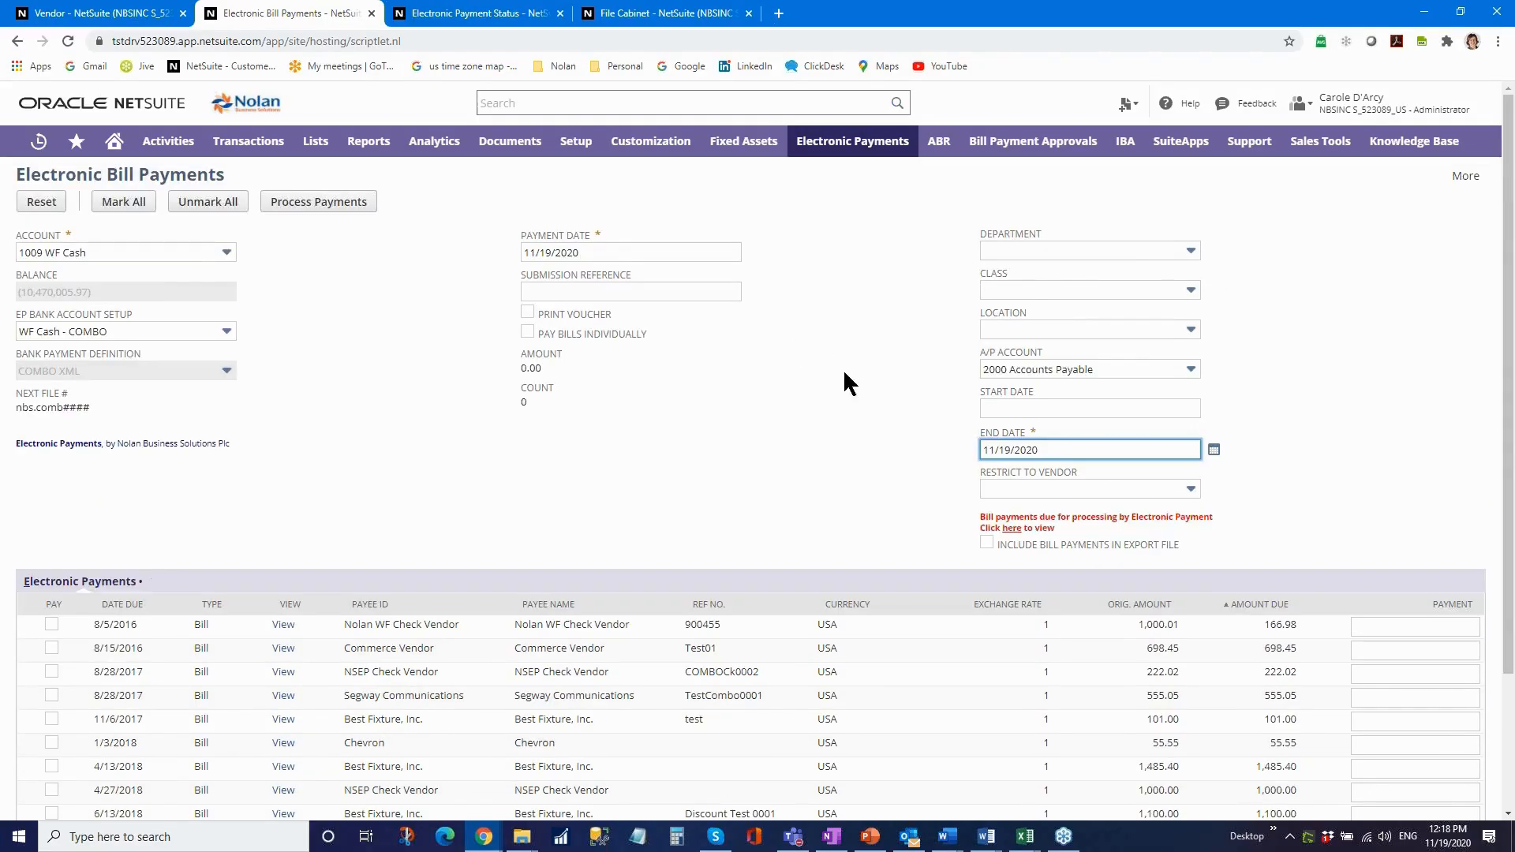
click(1213, 450)
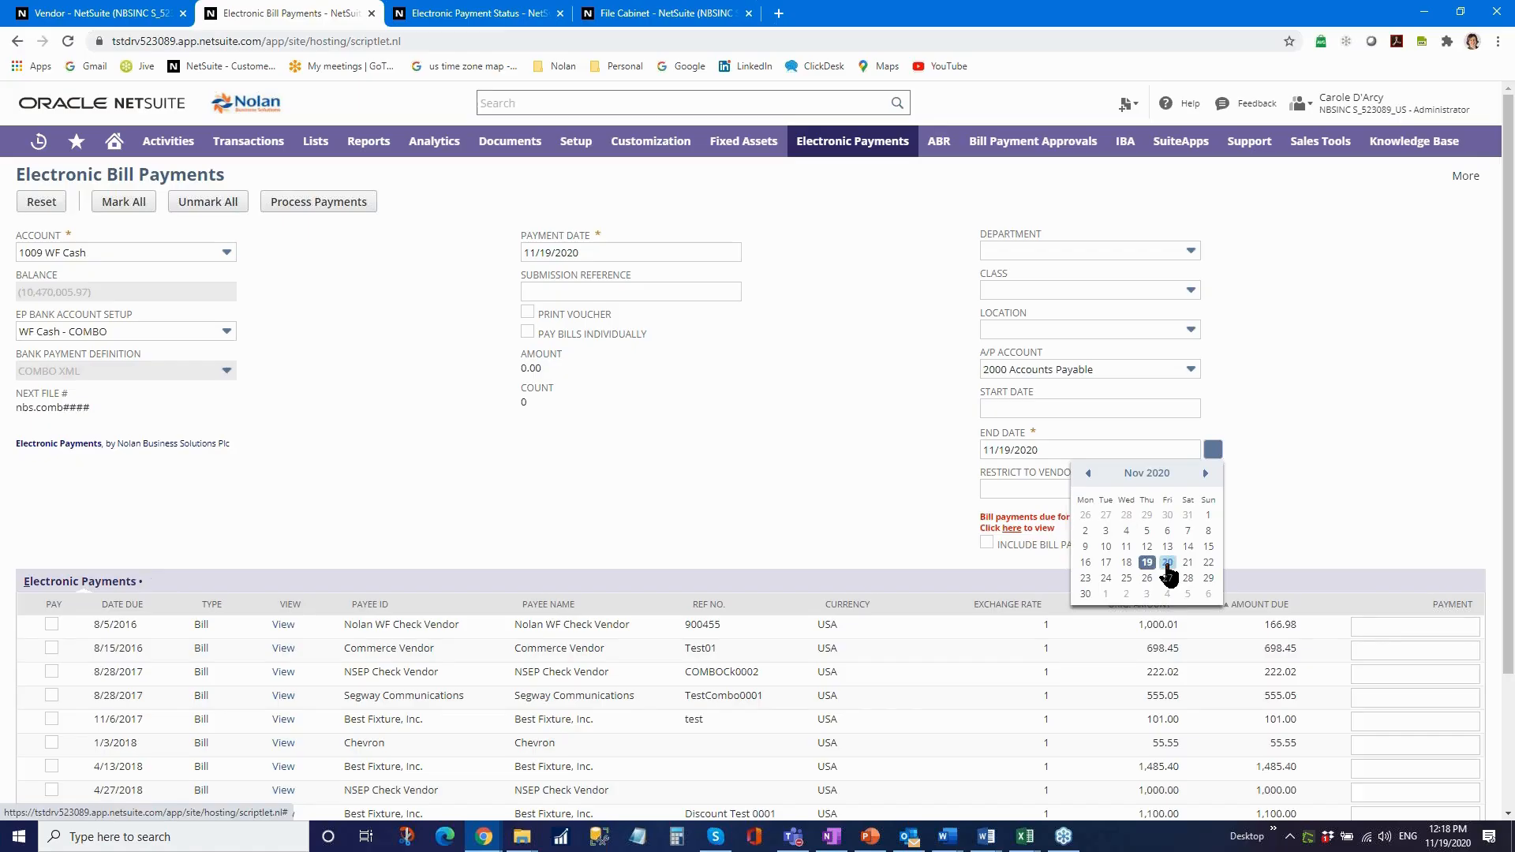
click(1391, 505)
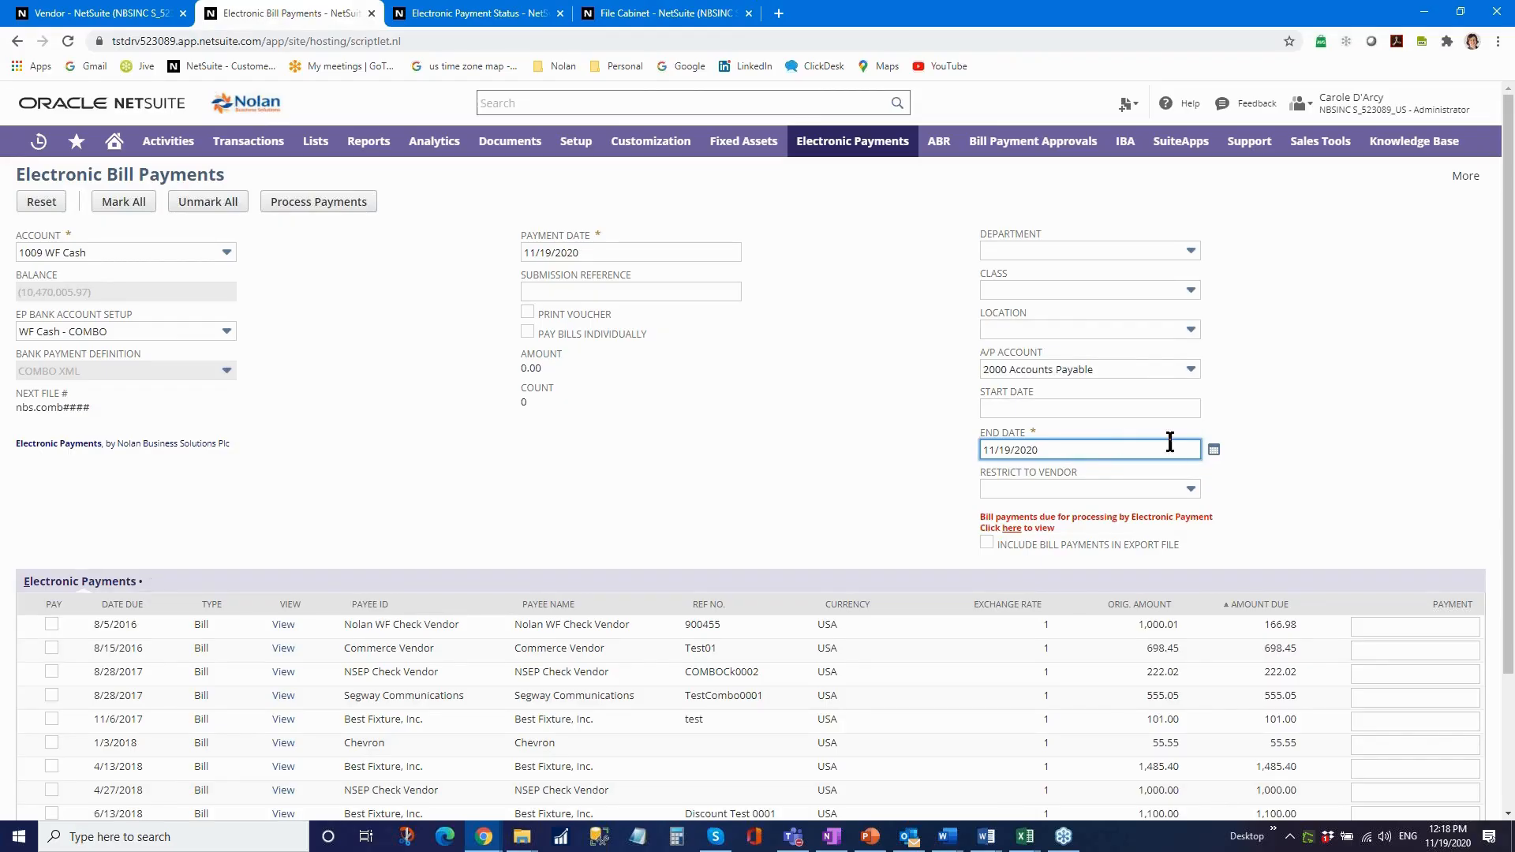
click(1214, 449)
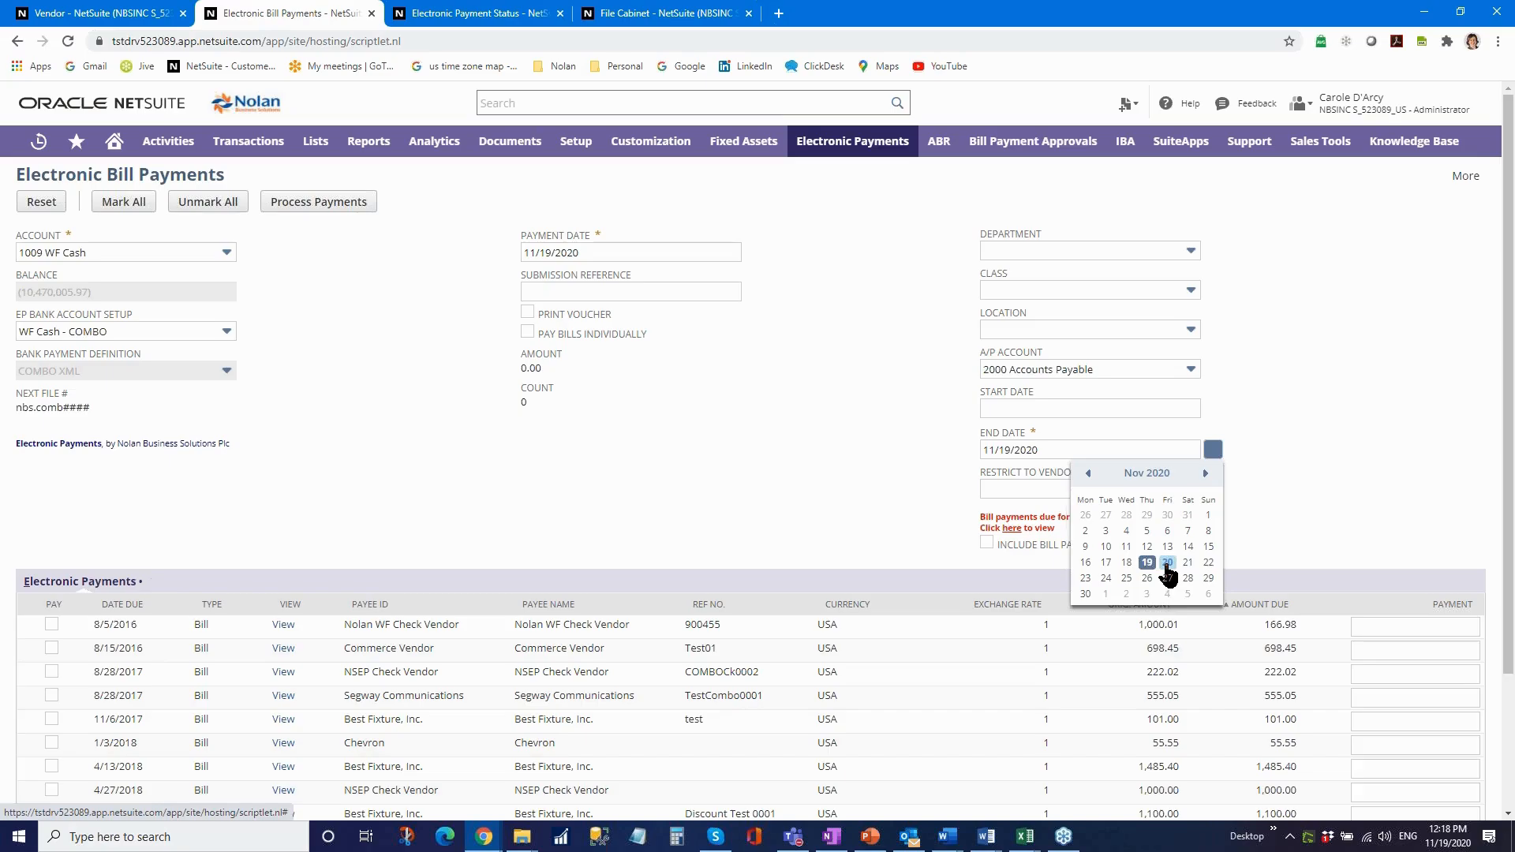
click(1374, 505)
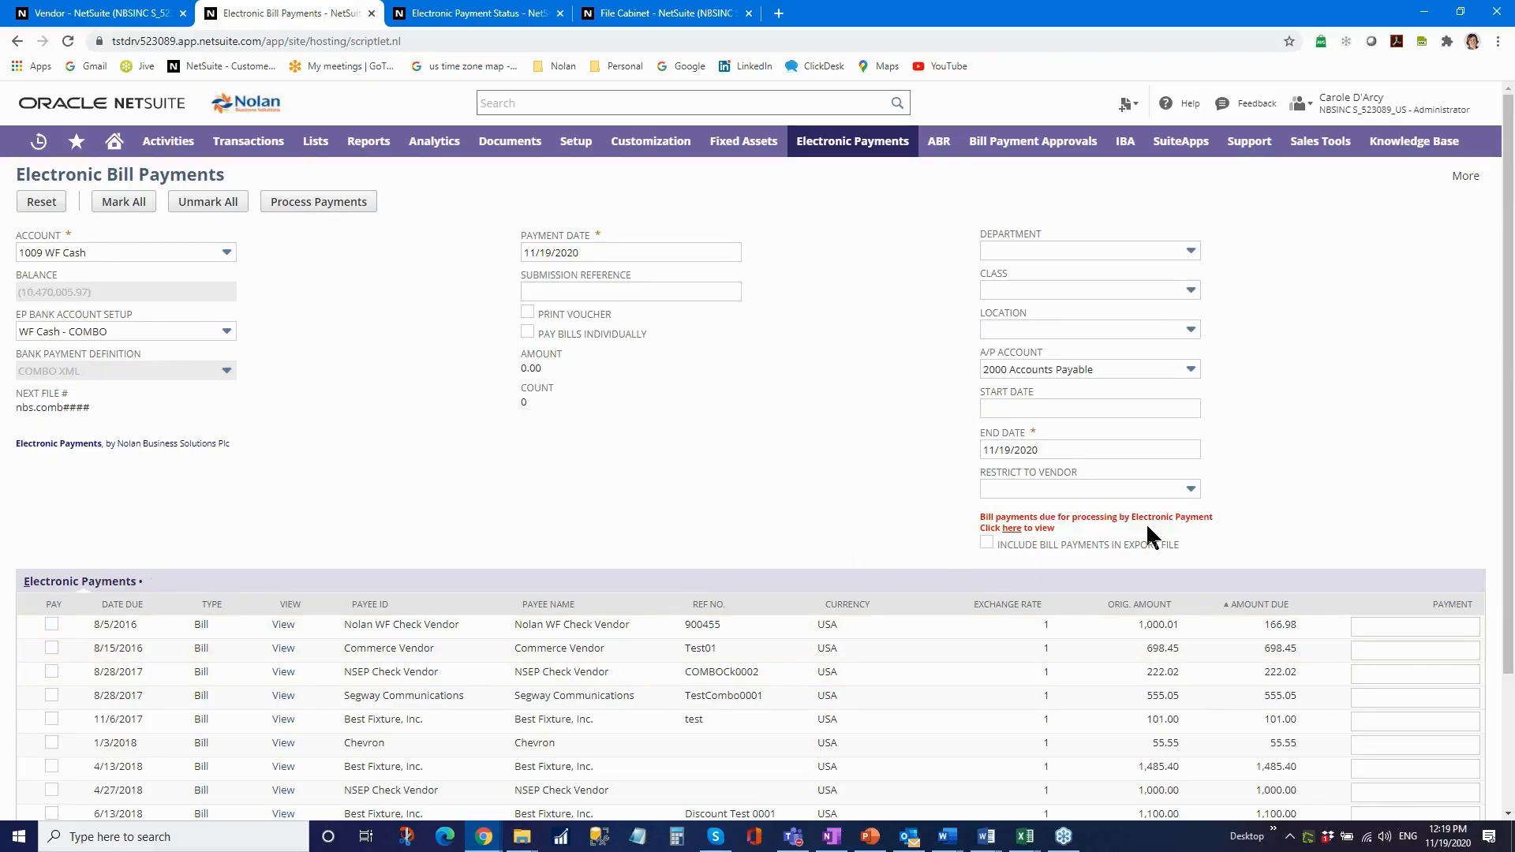
Check the vendor choices for restricting the bill list and the payment date field.
scroll(1291, 529, down, 2)
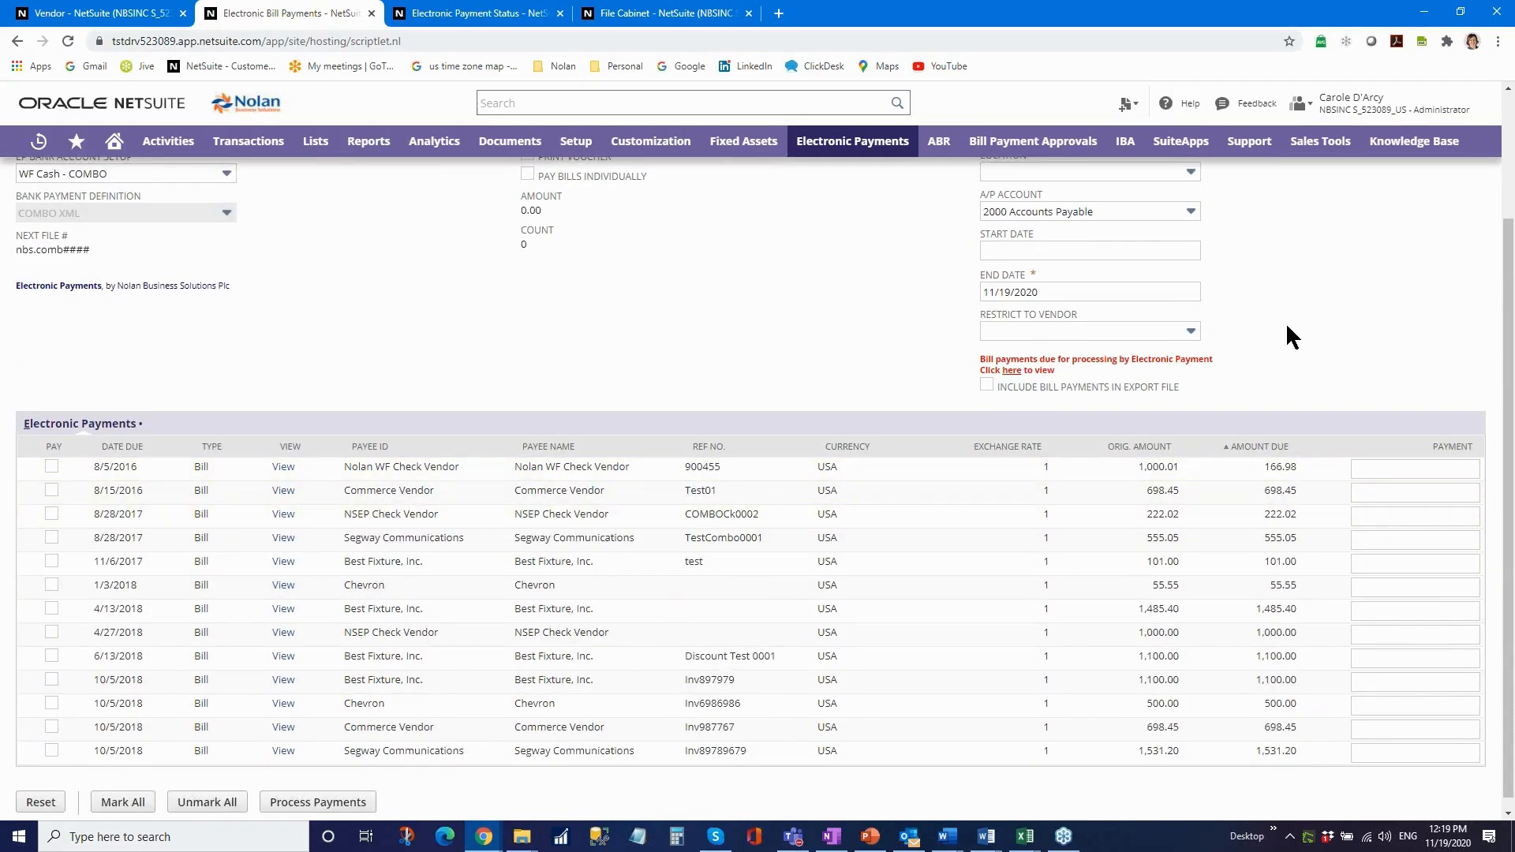
click(1179, 332)
scroll(1126, 471, down, 3)
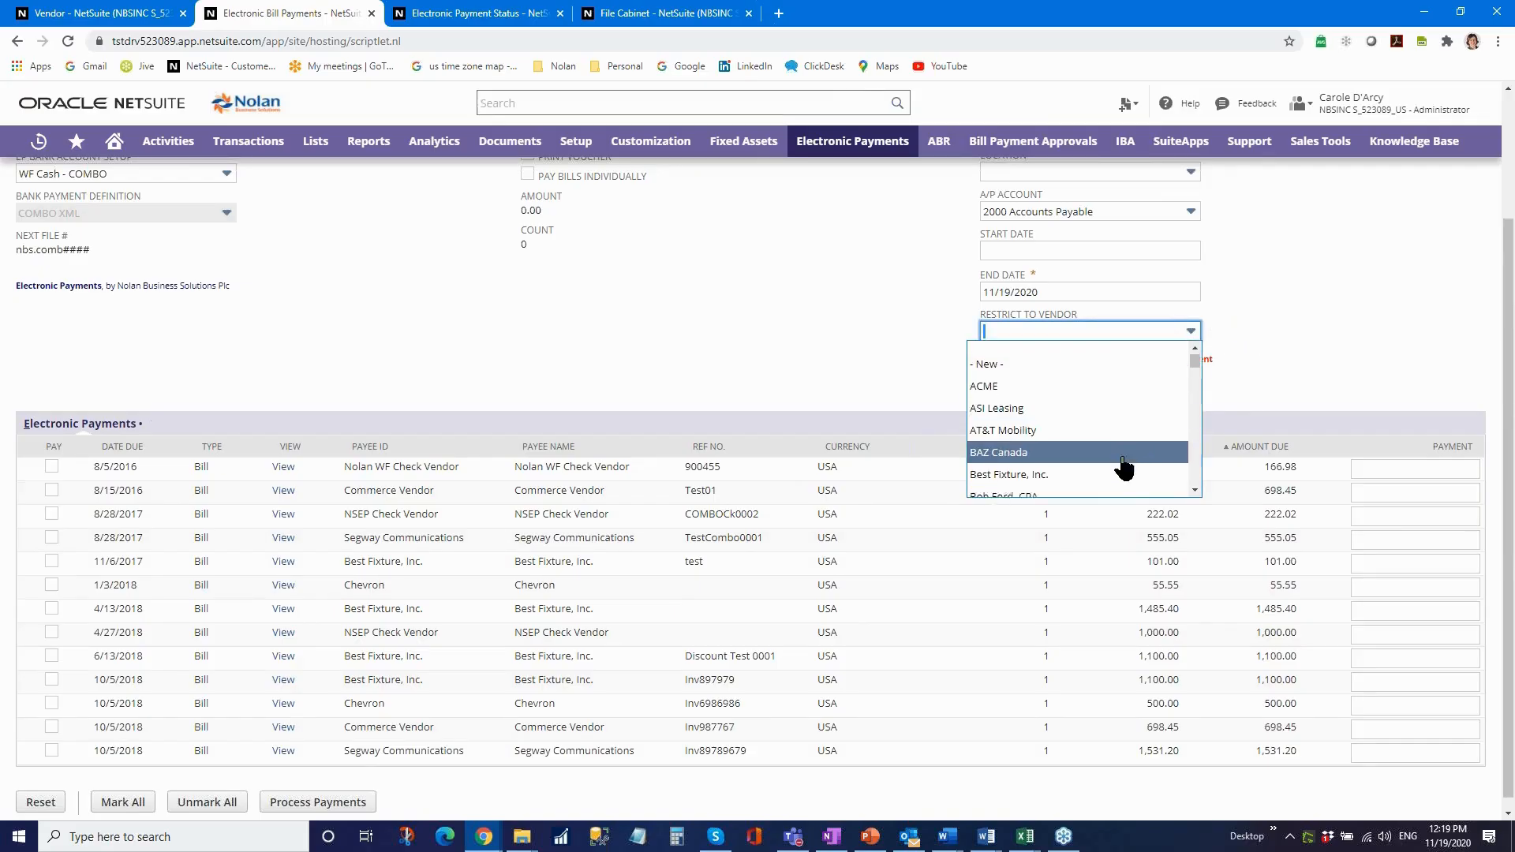
click(1308, 342)
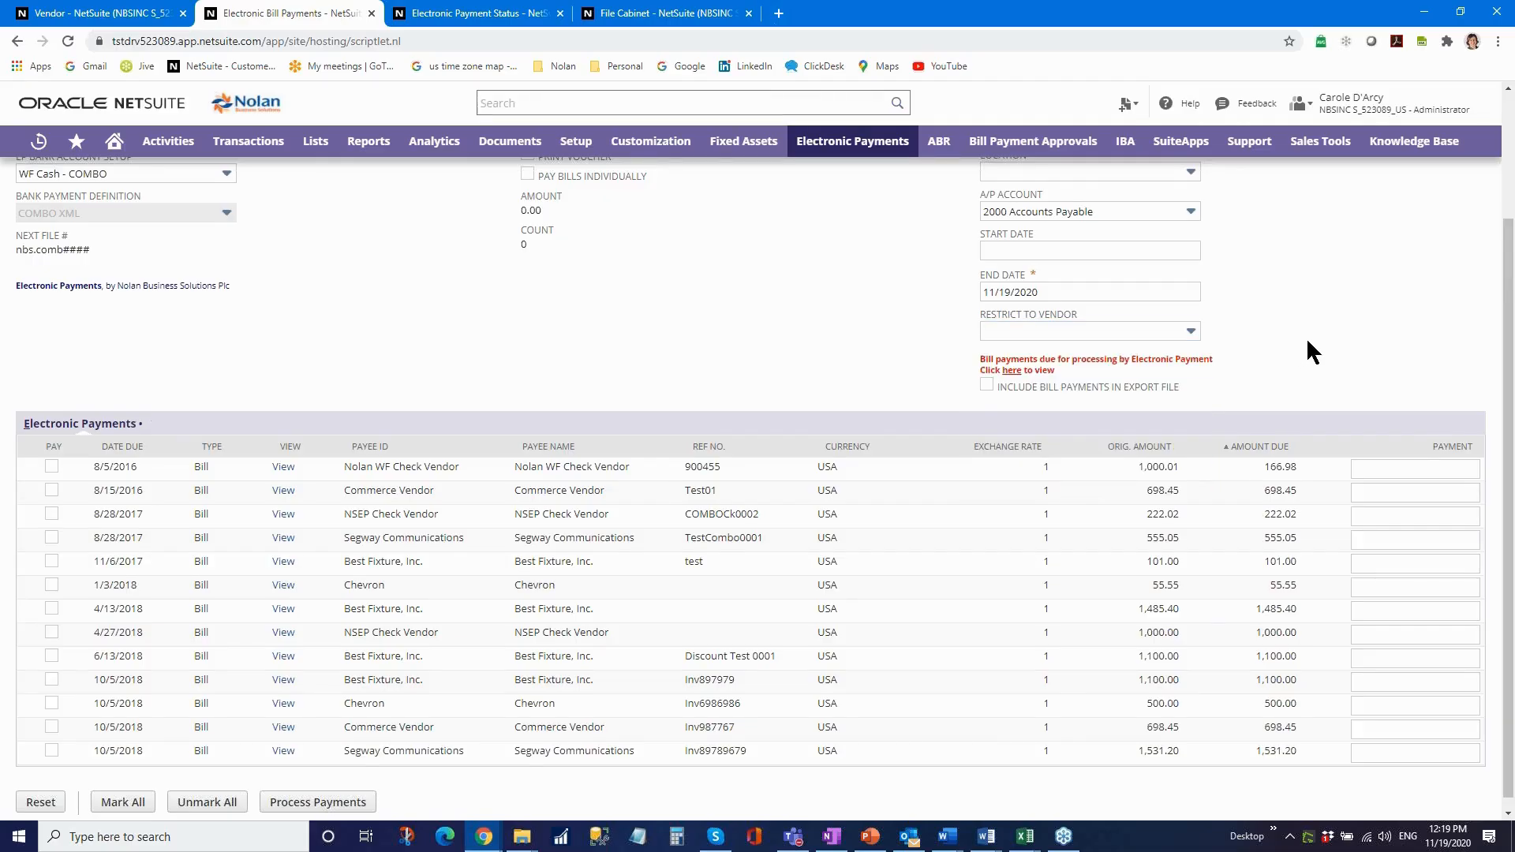
scroll(1286, 338, up, 2)
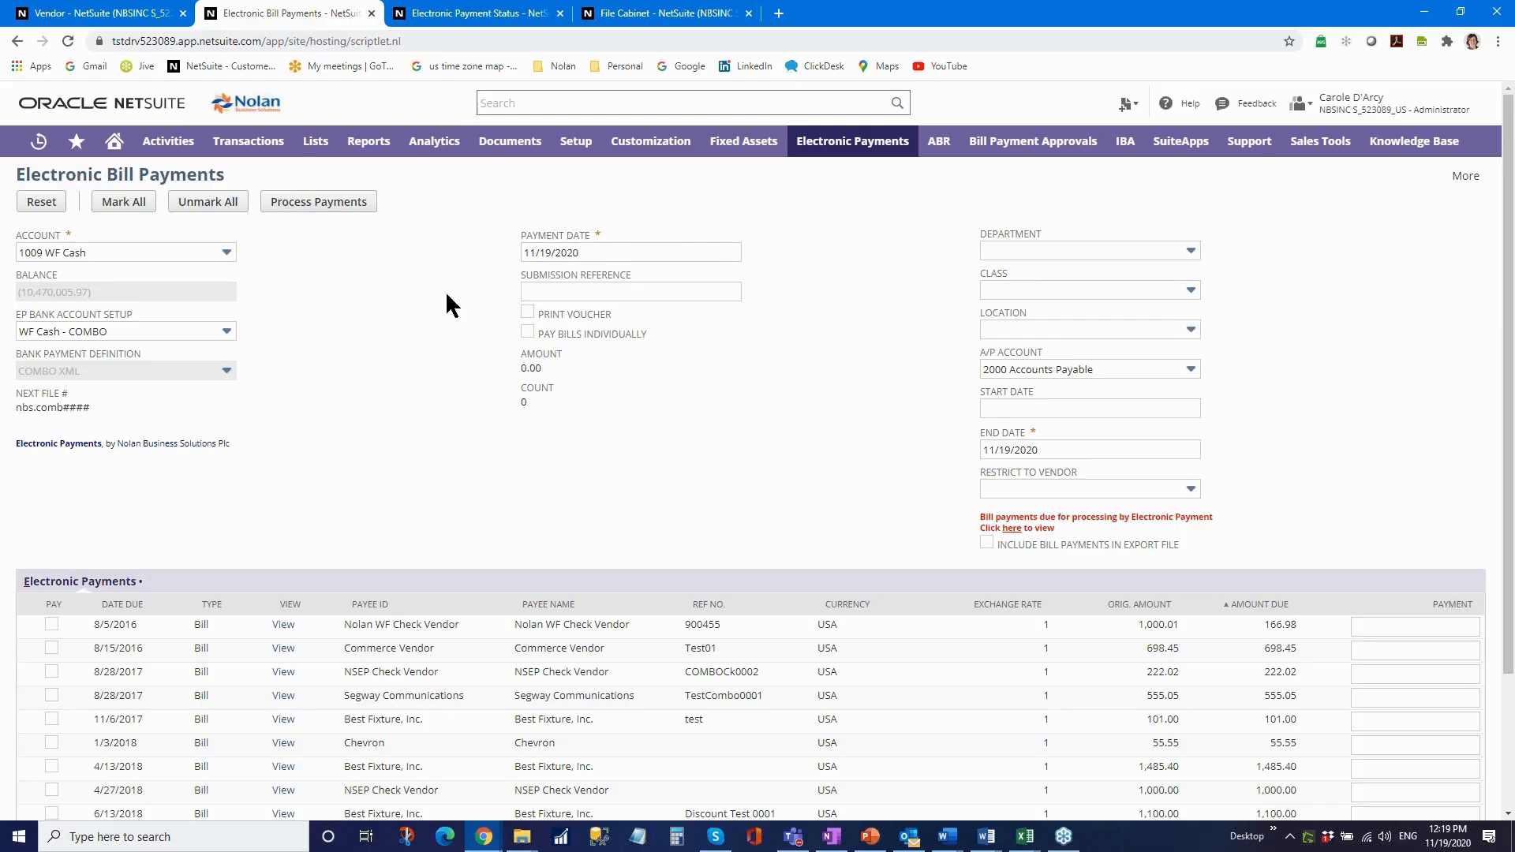
click(606, 251)
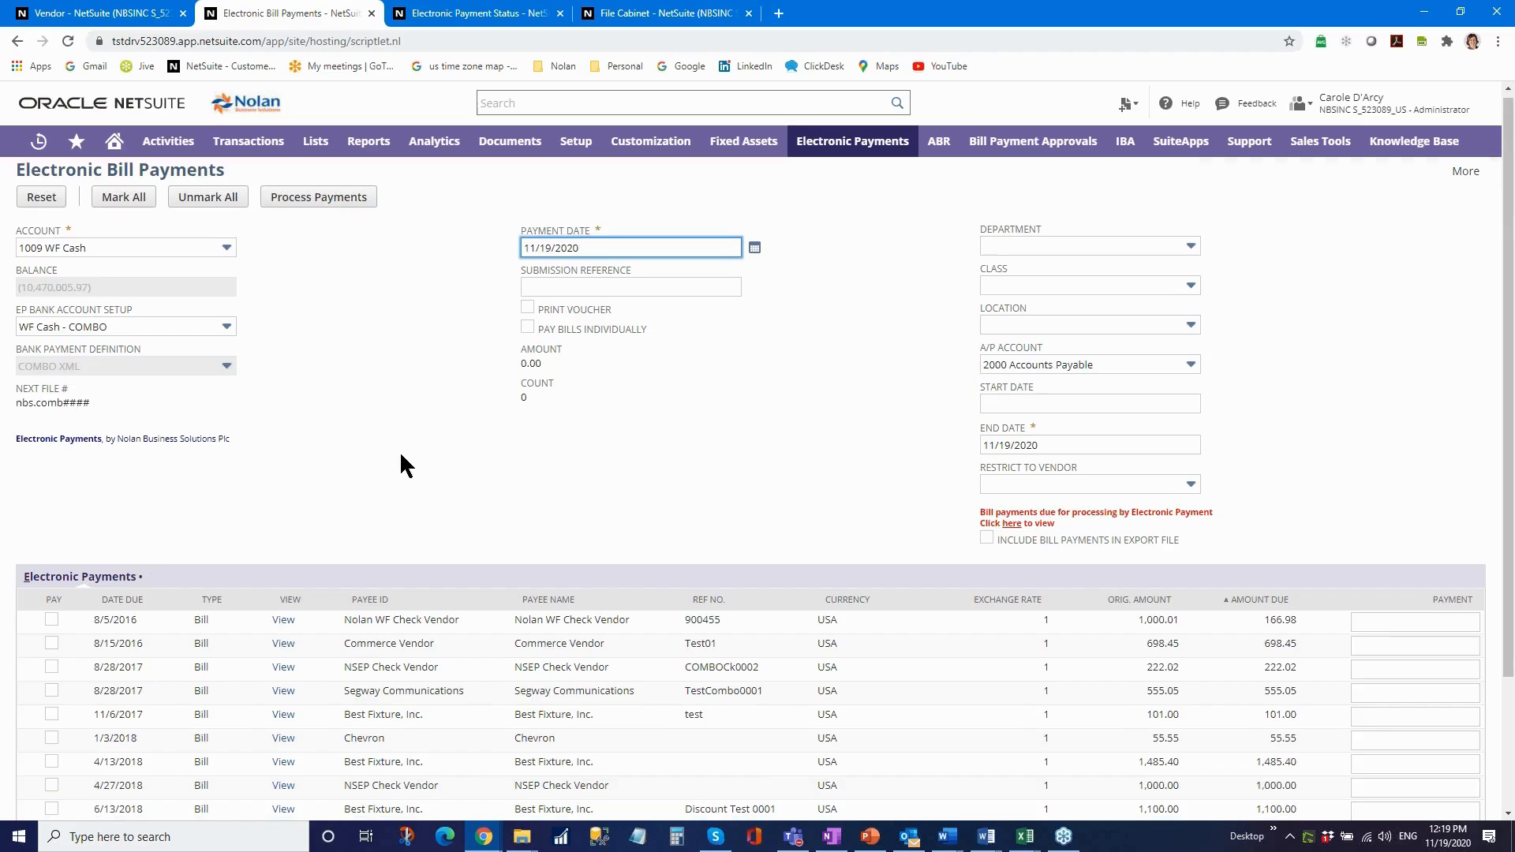
Mark bills 900455, Test01, COMBOCk0002, TestCombo0001, Inv89789679 and Discount Test 0001 for payment, paying 500.00 on Discount Test 0001, and sort the list by payee ID.
scroll(400, 451, down, 3)
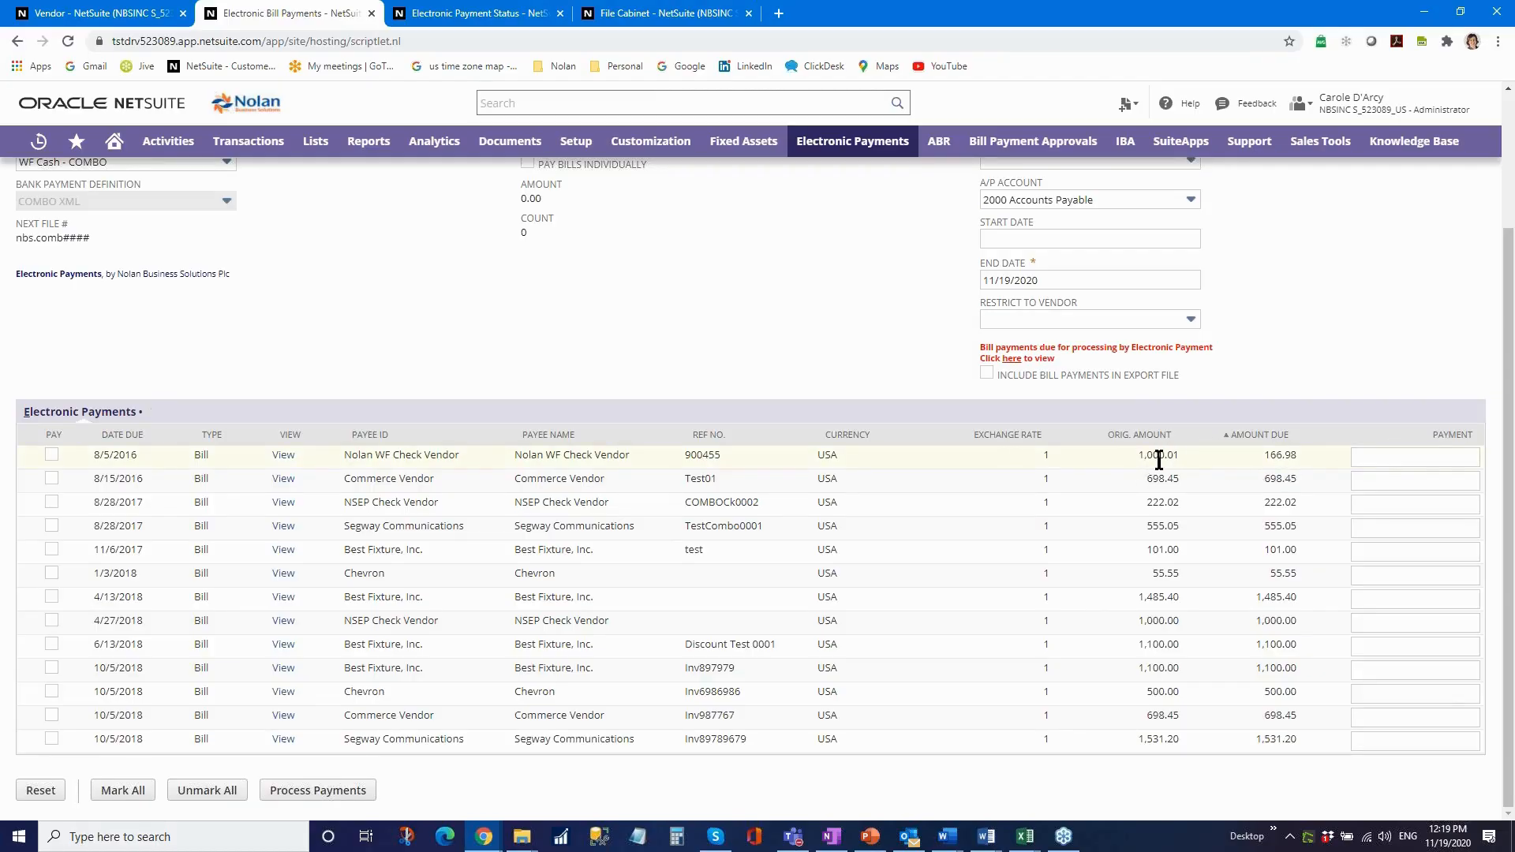
click(52, 455)
click(51, 479)
click(52, 503)
click(52, 527)
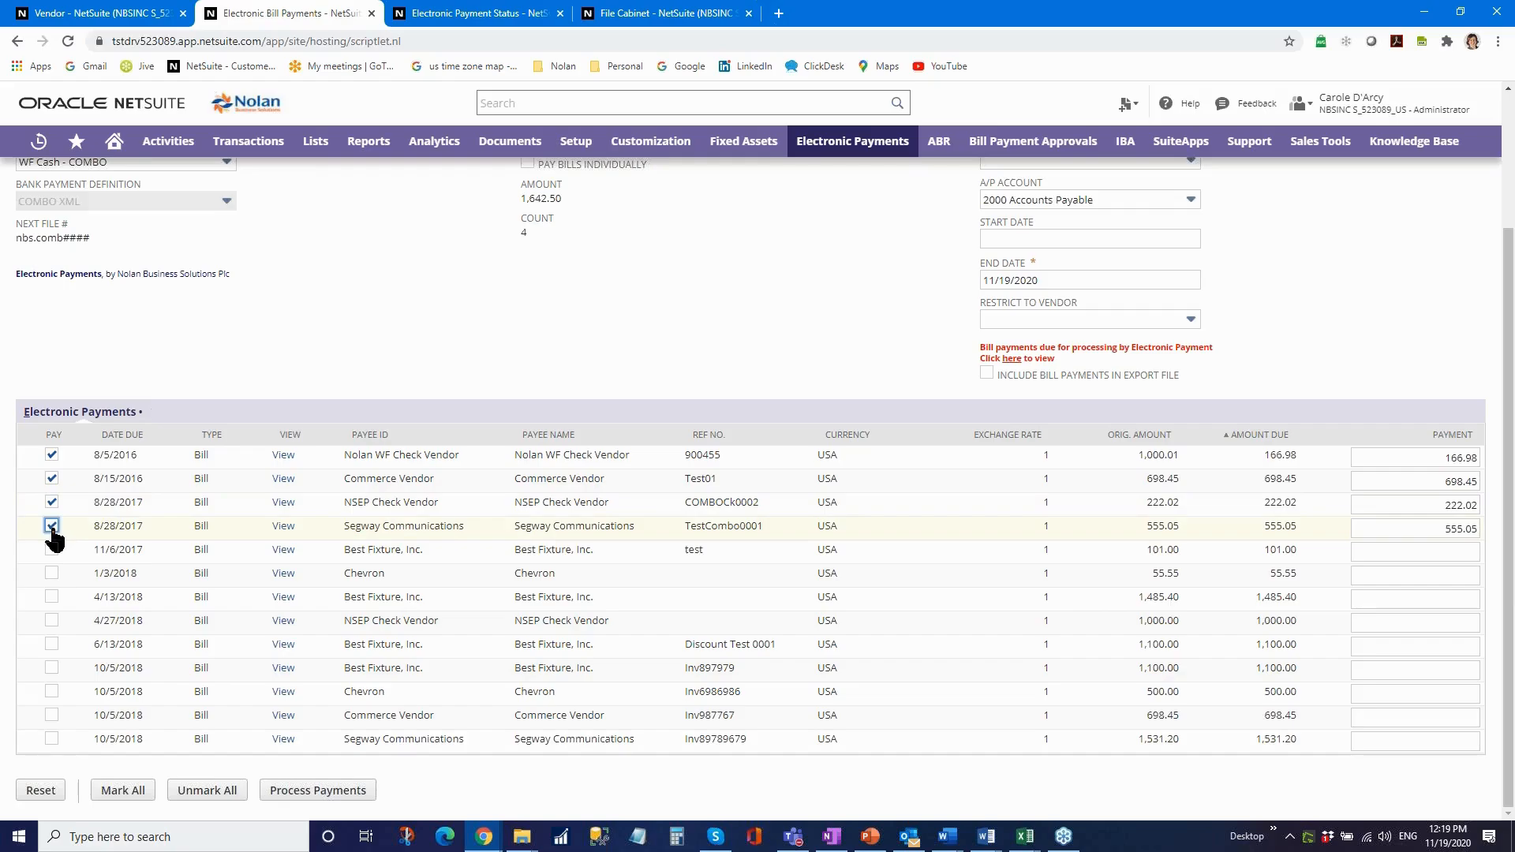
click(52, 740)
click(52, 644)
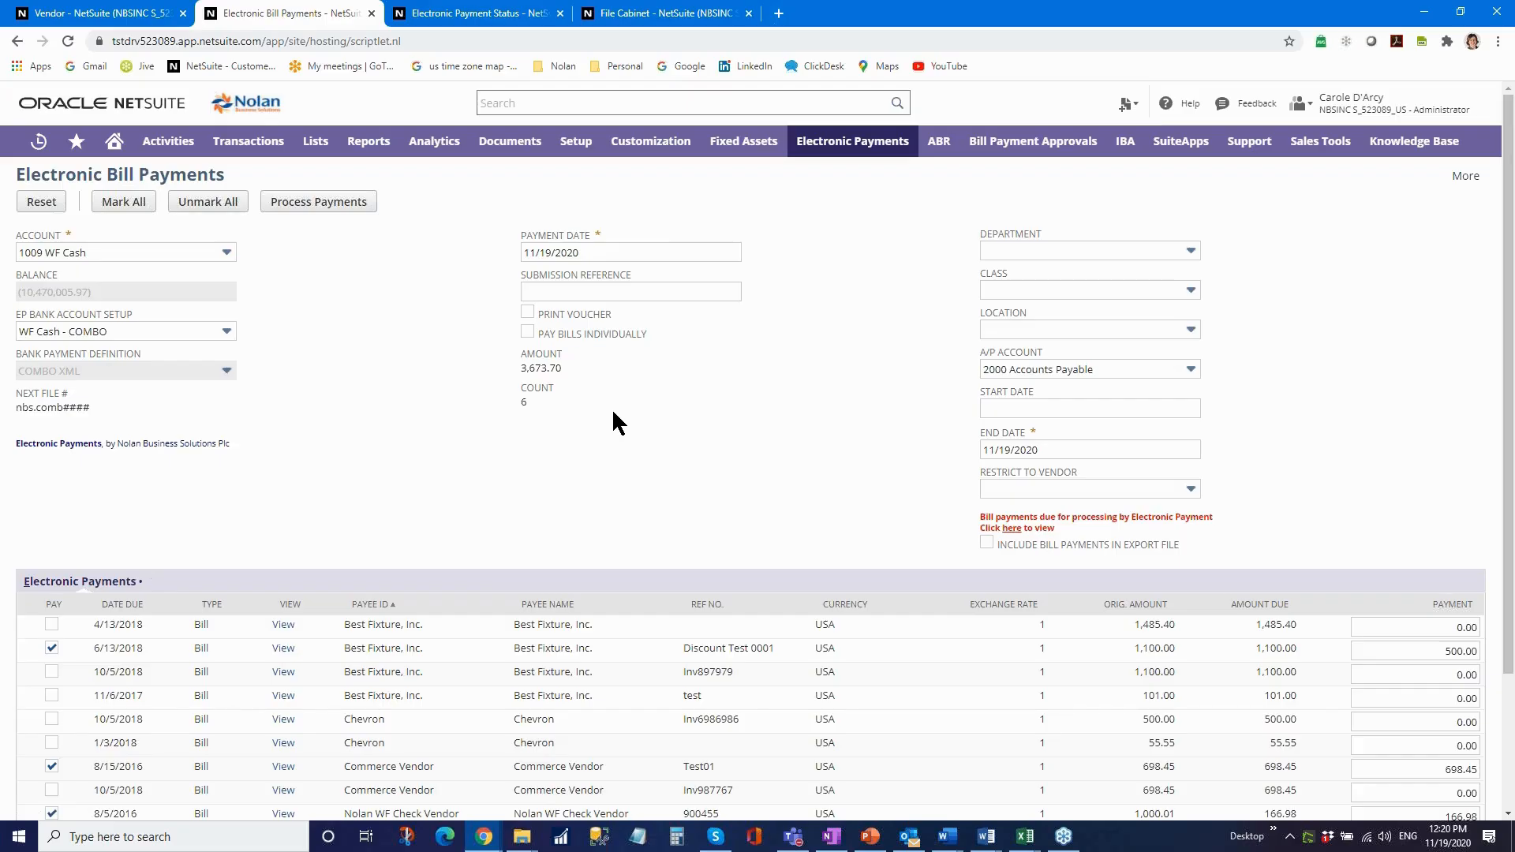
Review the bills marked for payment and check the Submission Reference and Pay Bills Individually options.
scroll(450, 454, down, 2)
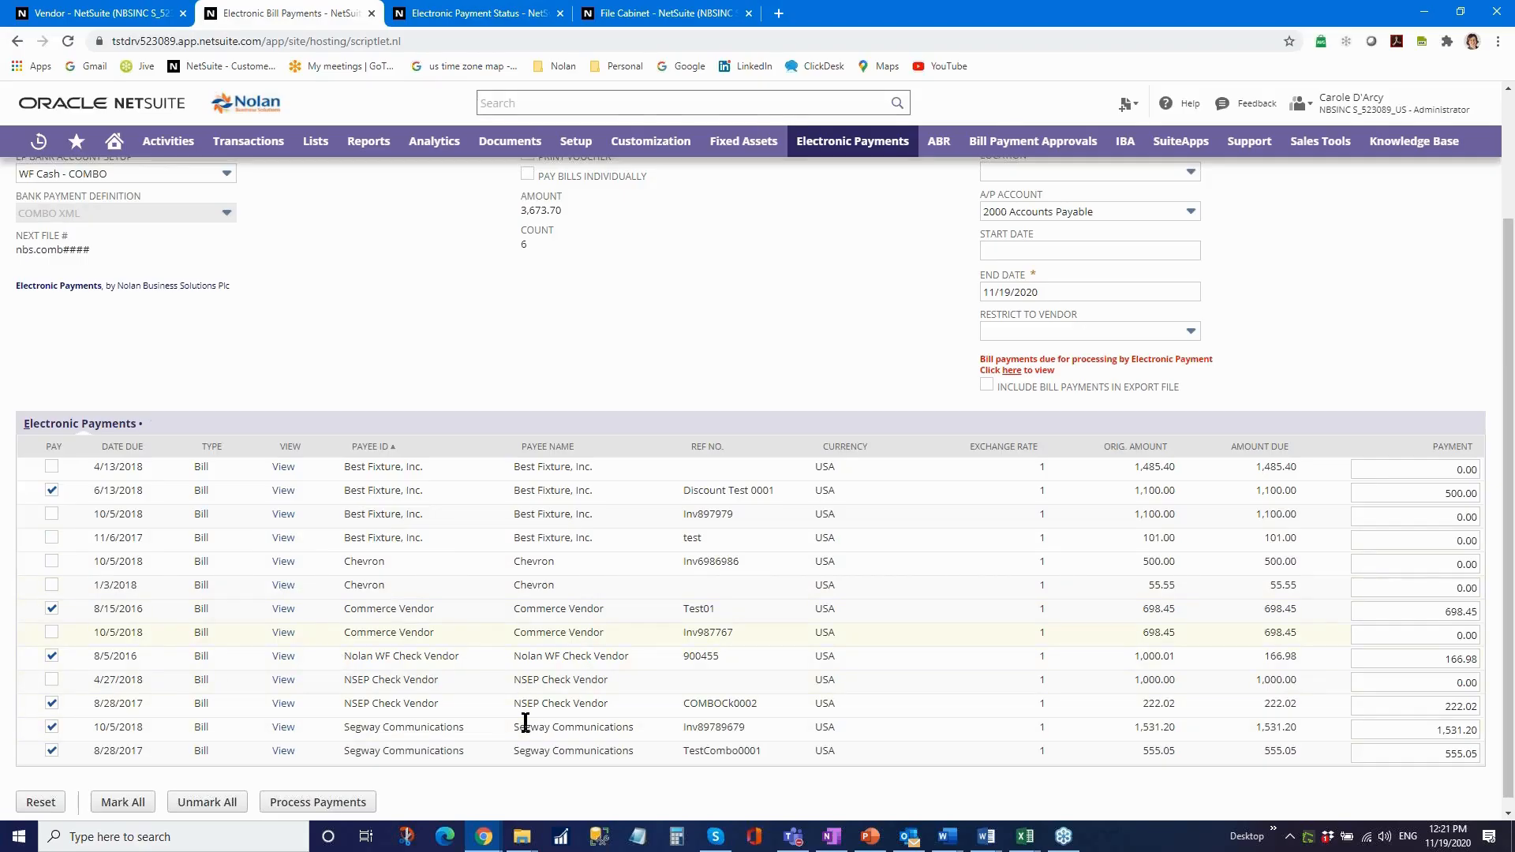
scroll(514, 628, up, 2)
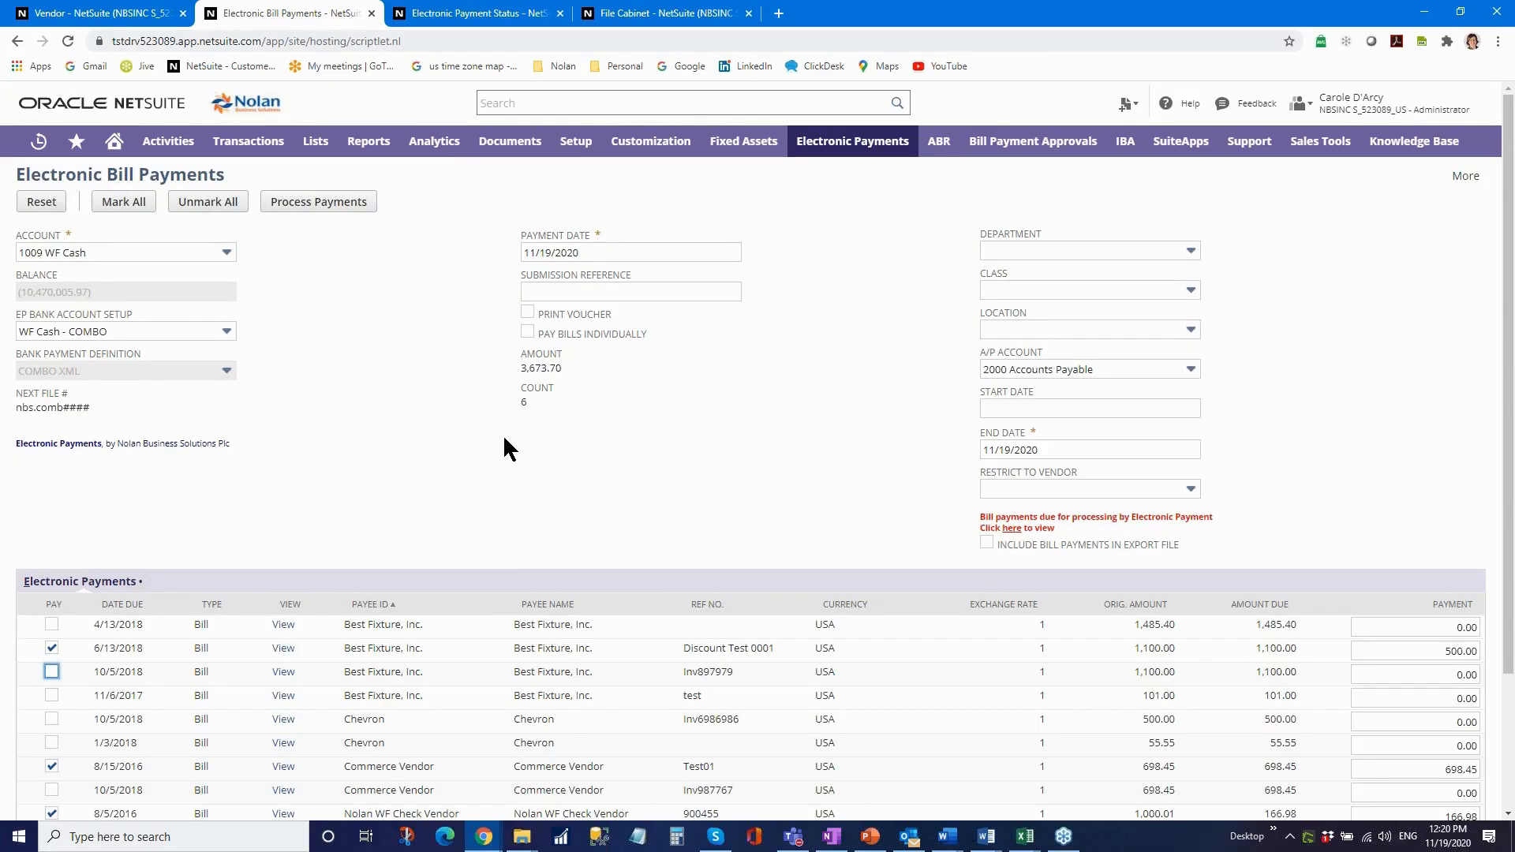
click(627, 292)
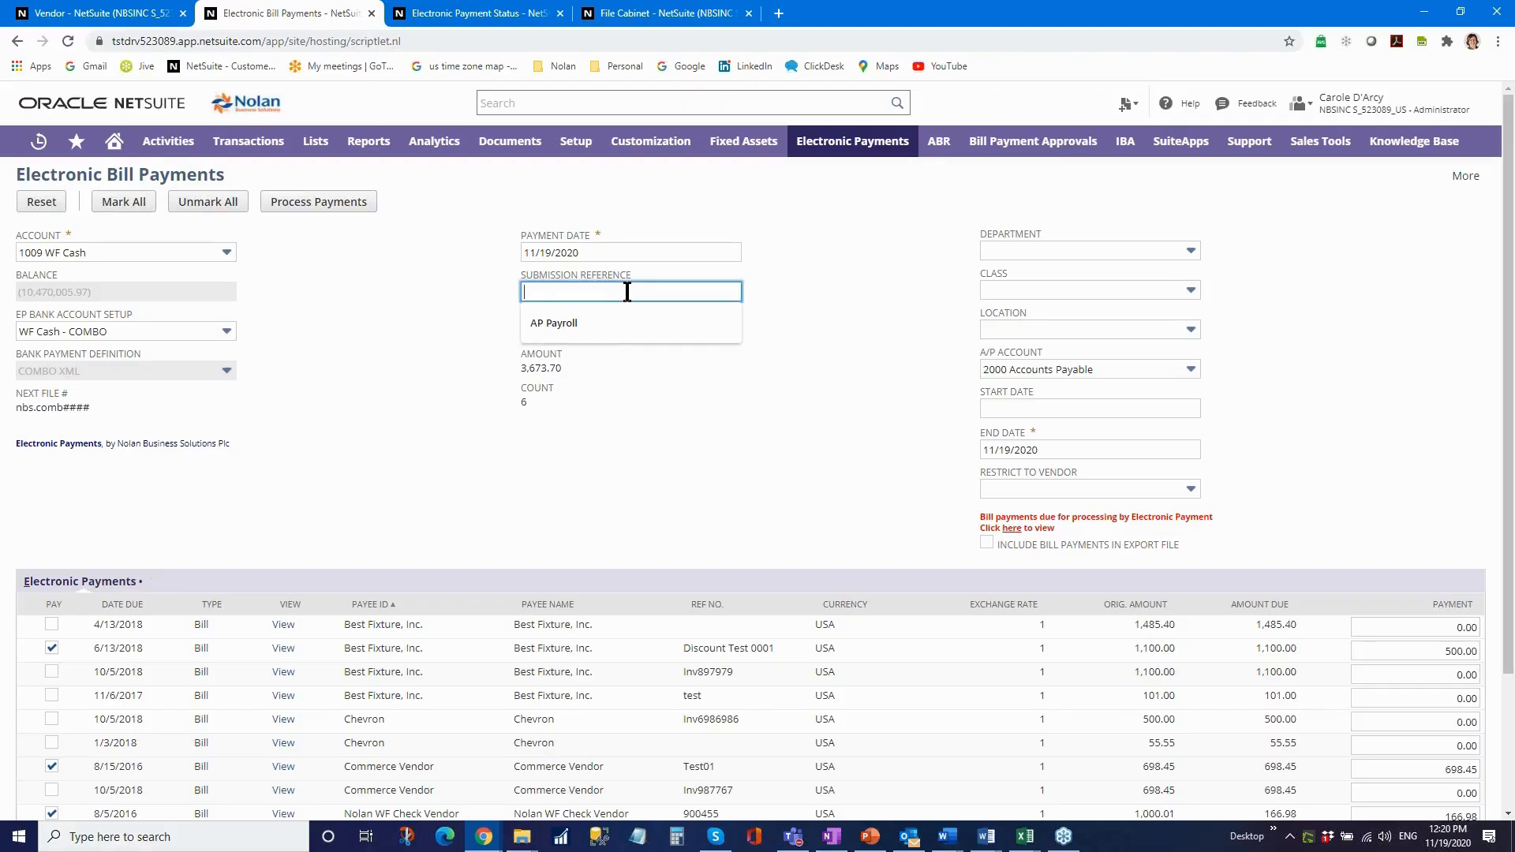
click(671, 418)
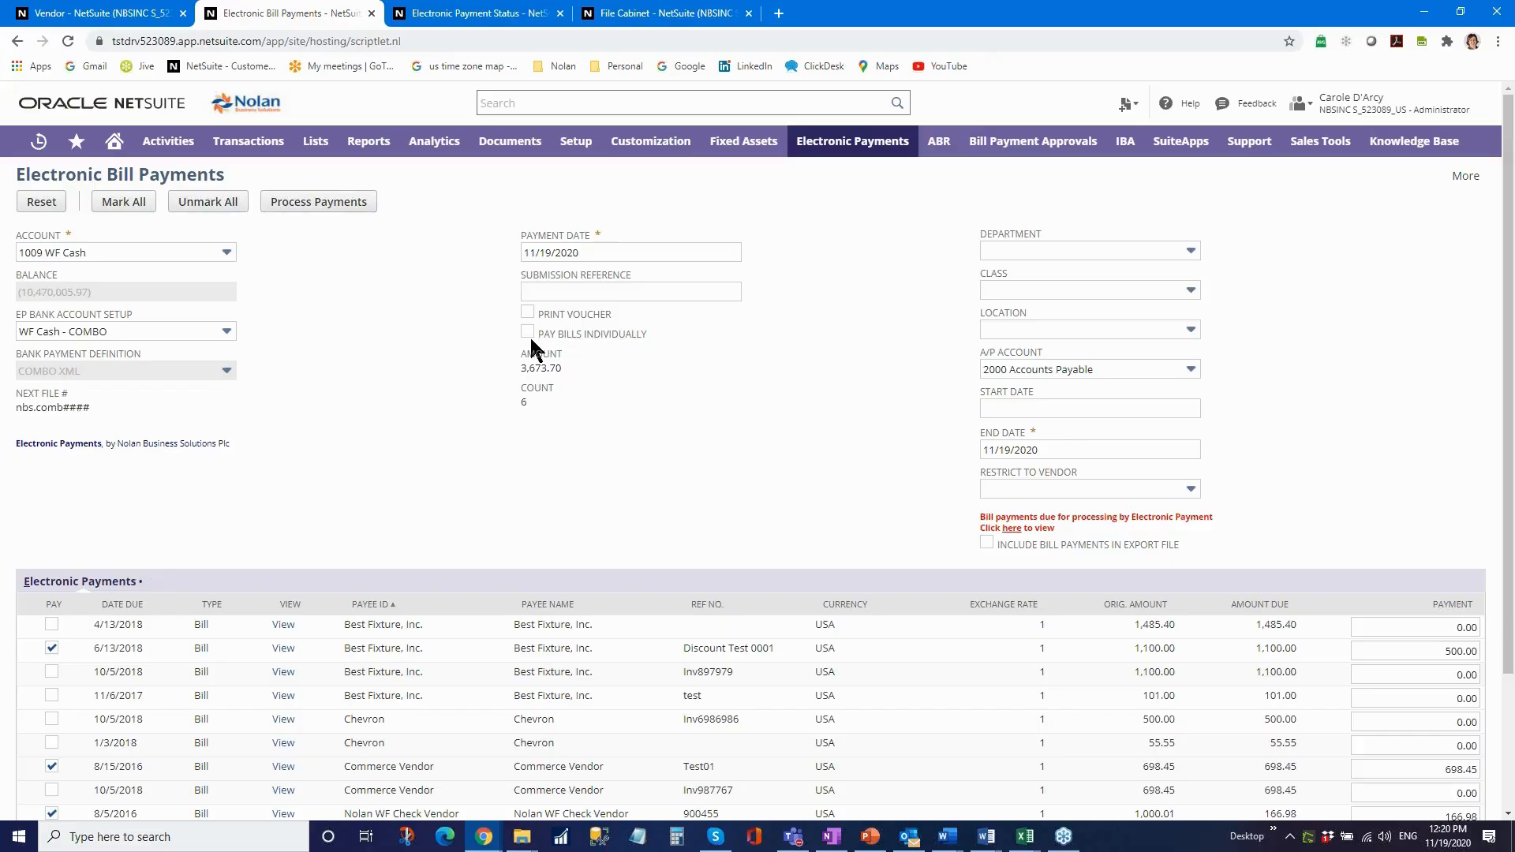
scroll(458, 444, down, 2)
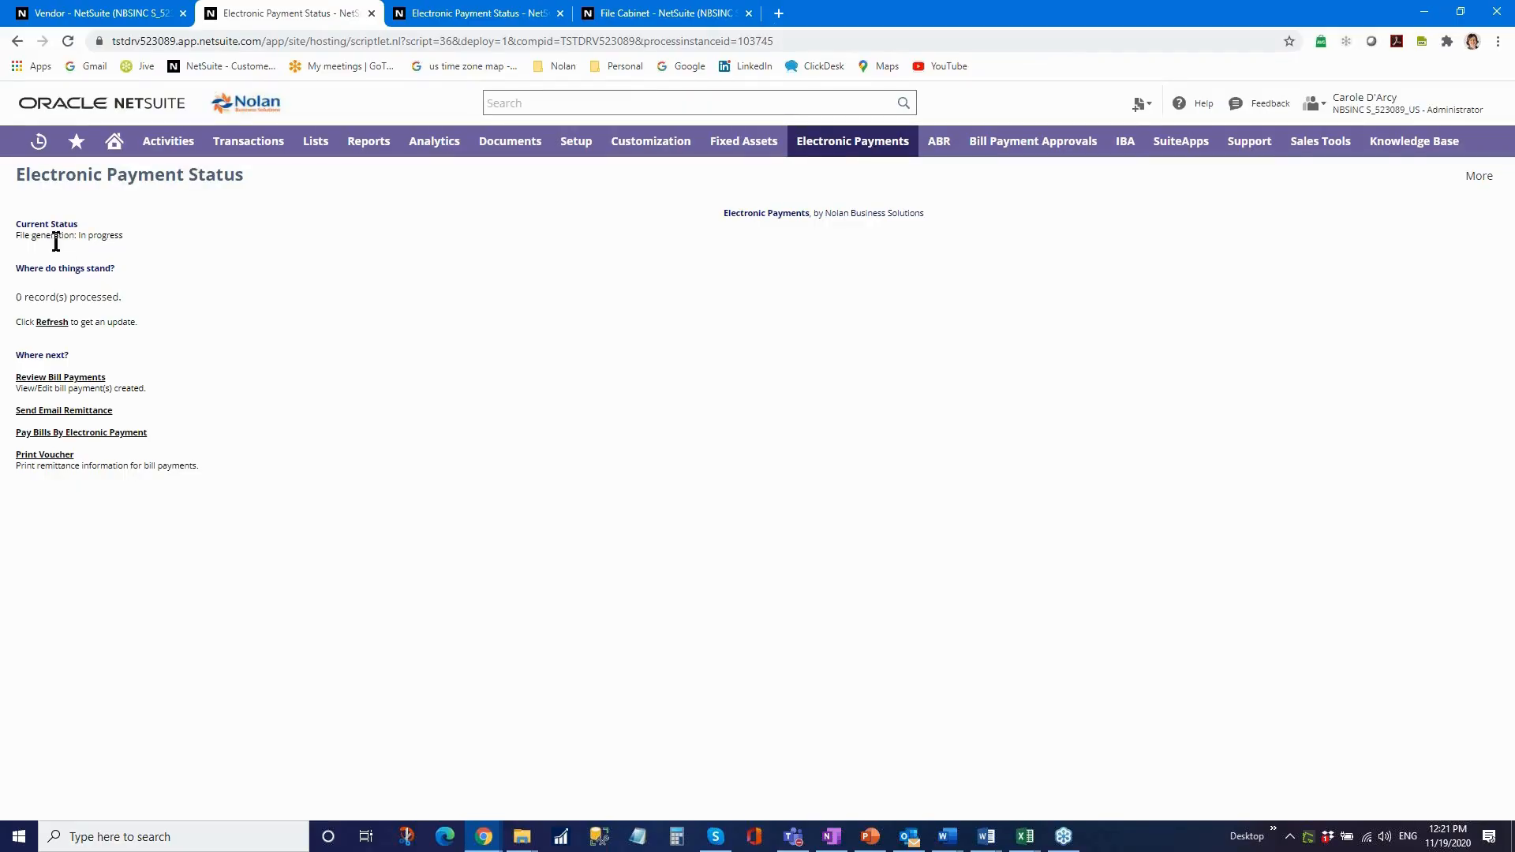
Process the marked bill payments and refresh the electronic payment status until the run is complete.
click(50, 323)
click(50, 324)
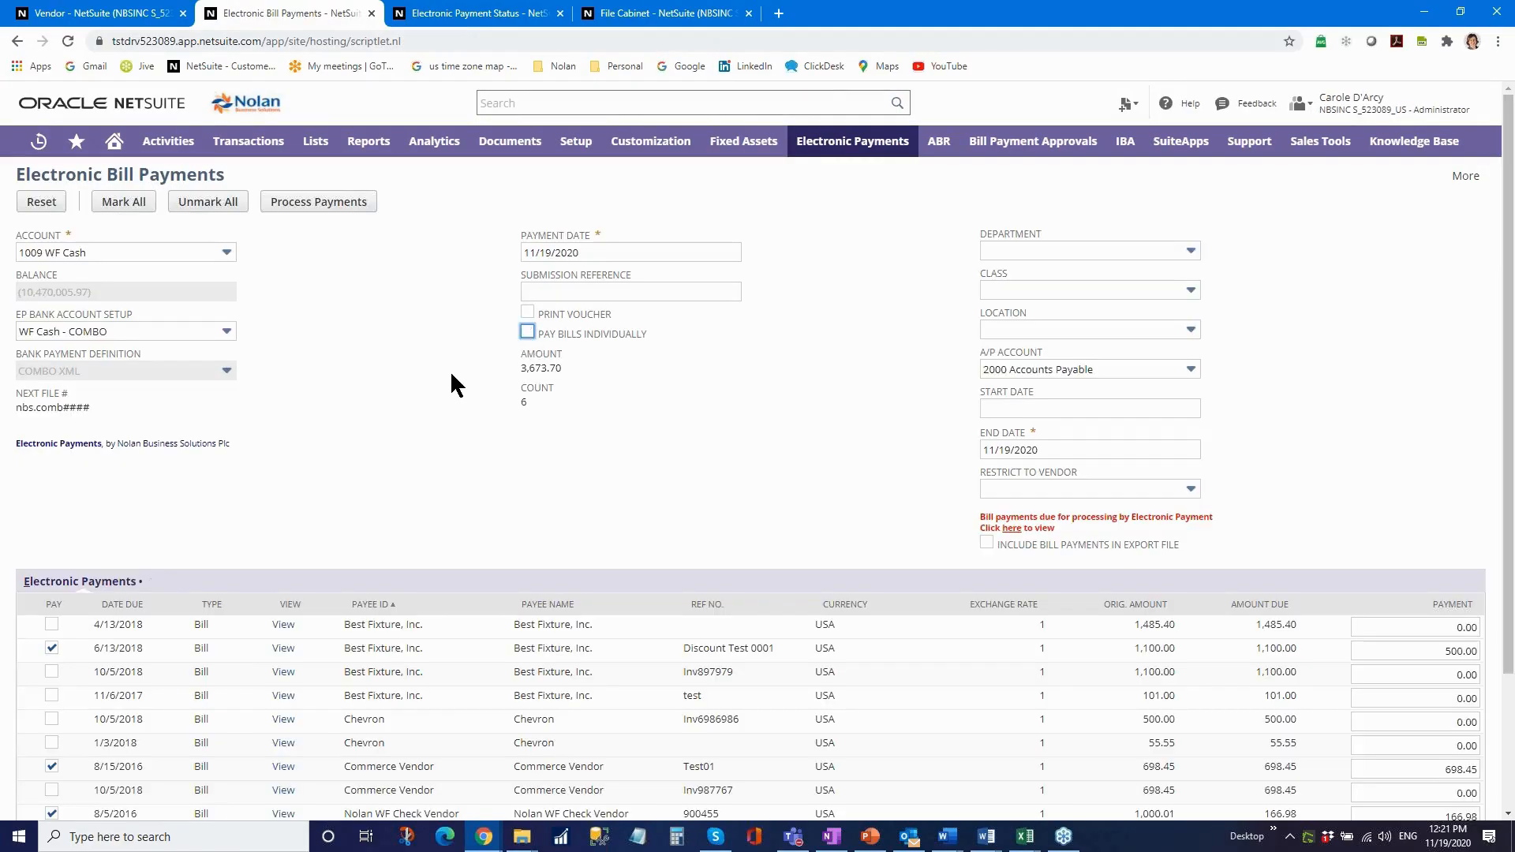
click(325, 204)
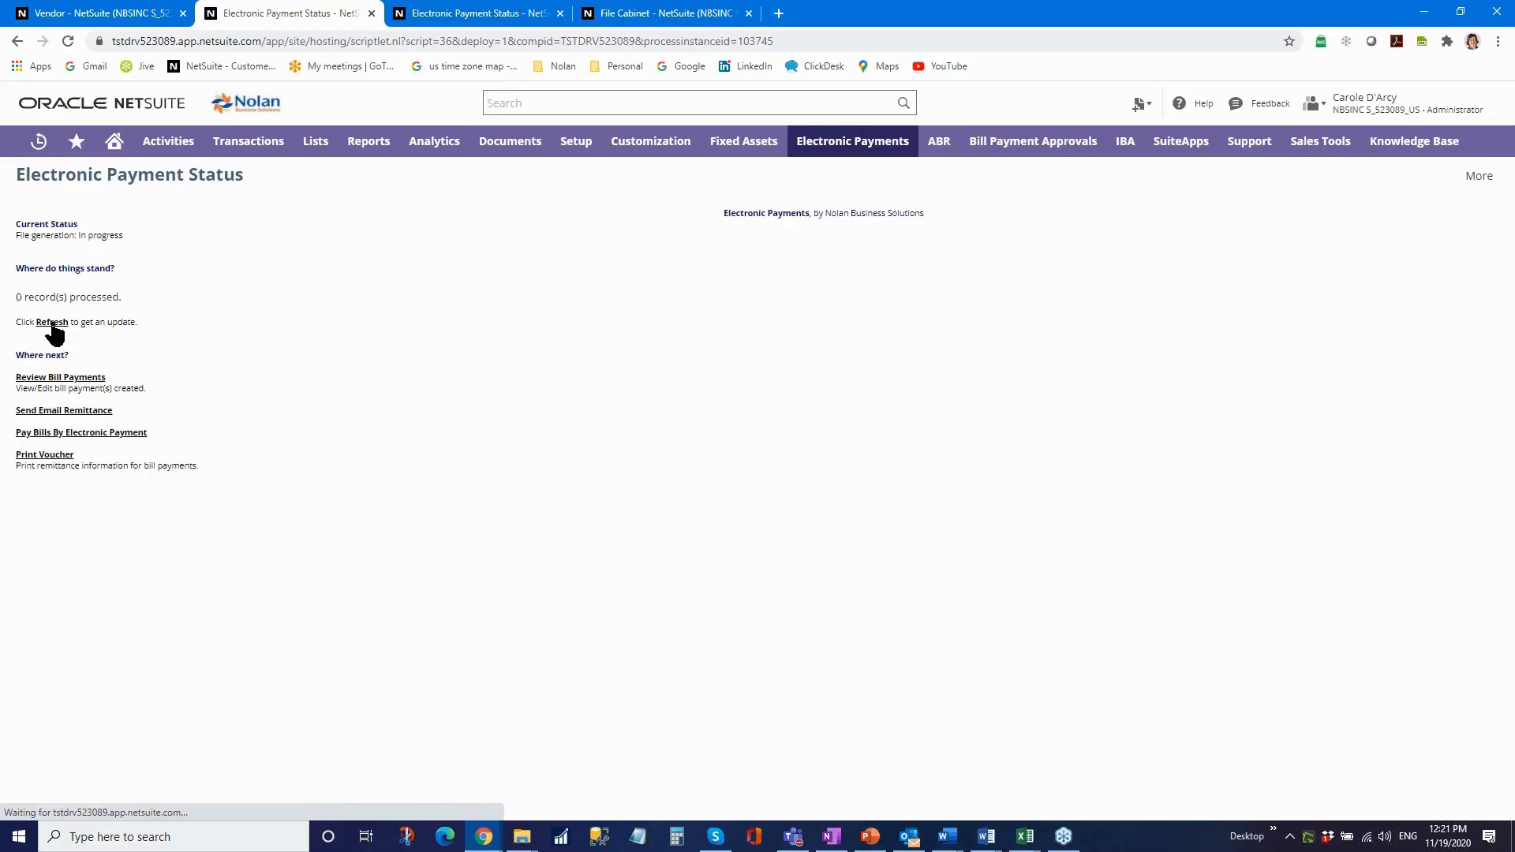
click(53, 325)
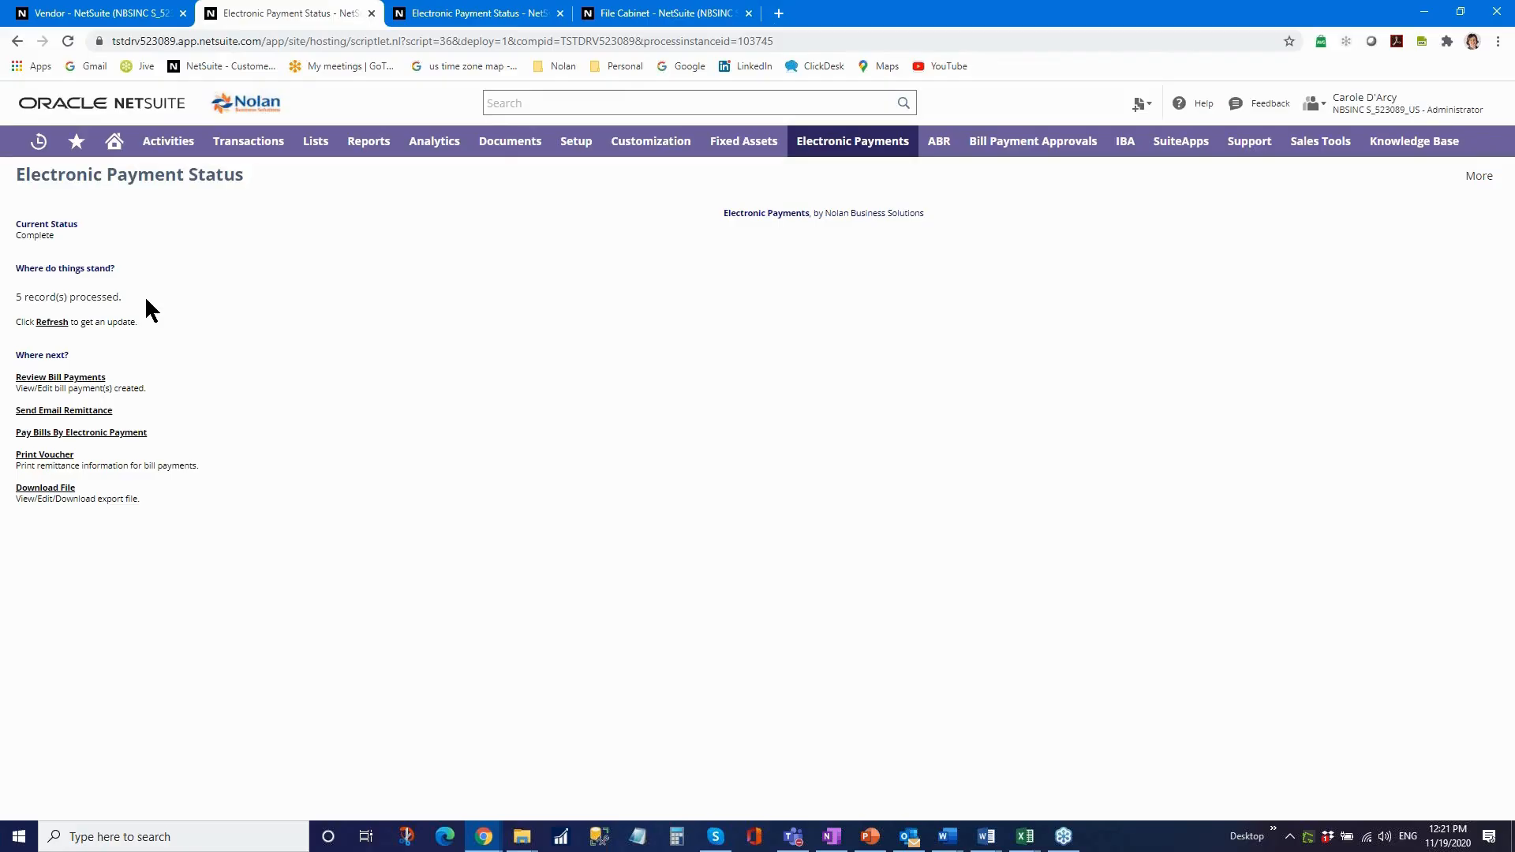
Open the created bill payments for review in a new browser tab and sort them by date, newest first.
right_click(75, 378)
click(111, 387)
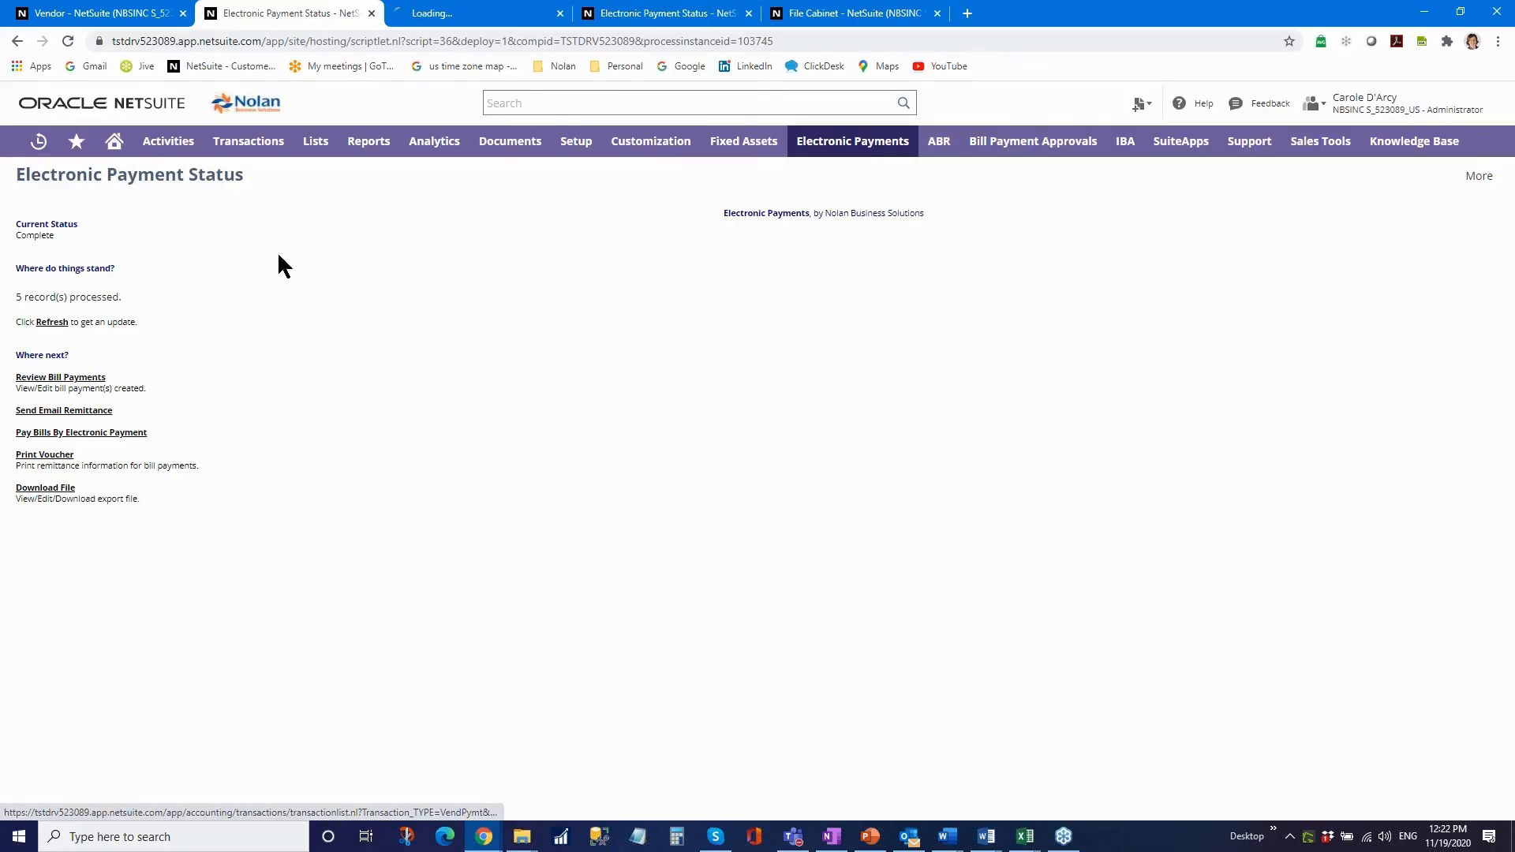
click(460, 19)
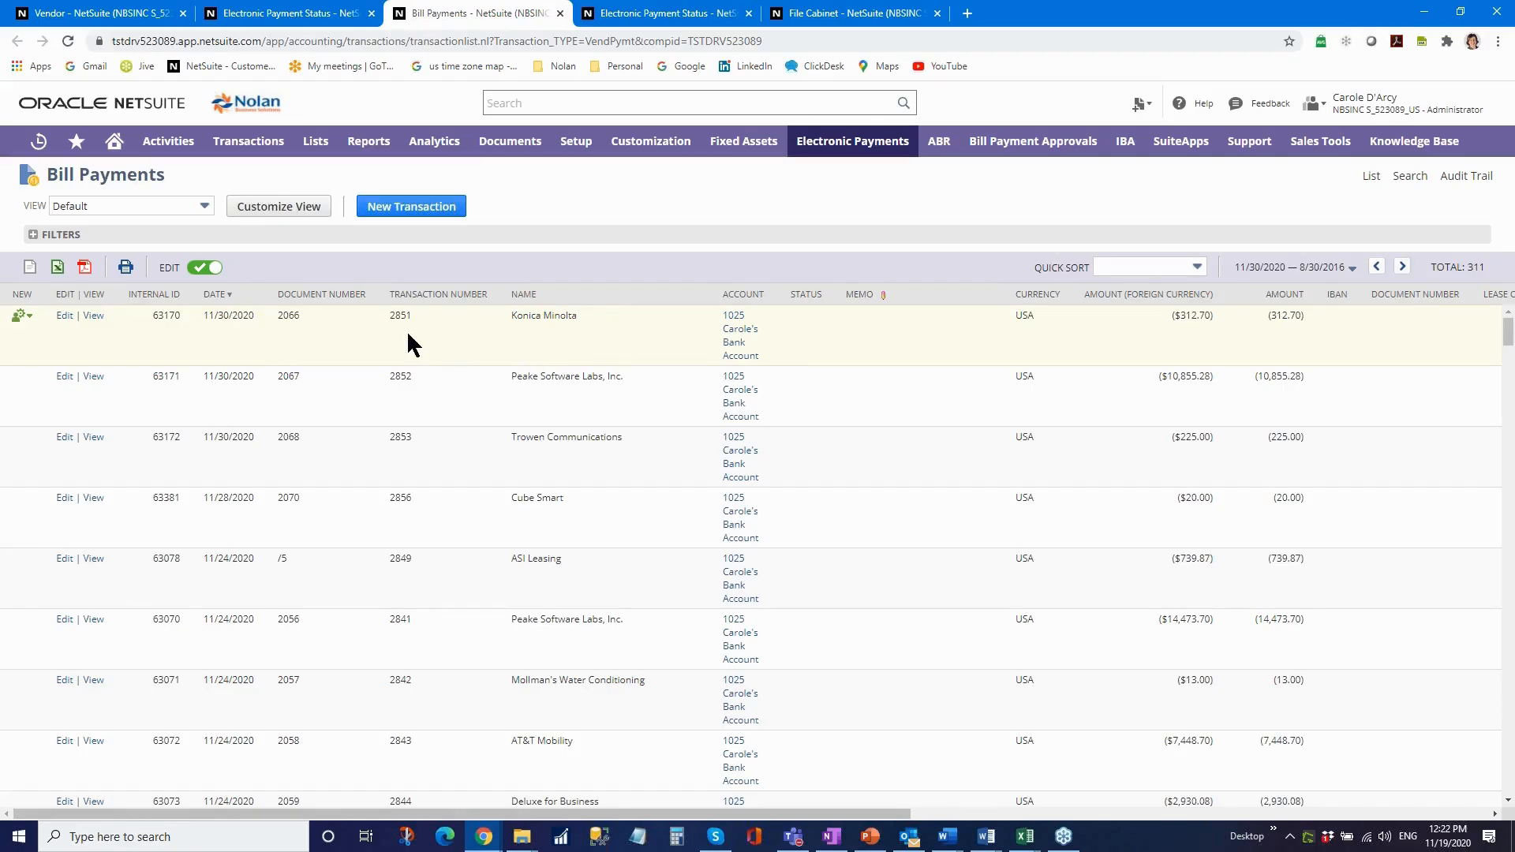
click(209, 292)
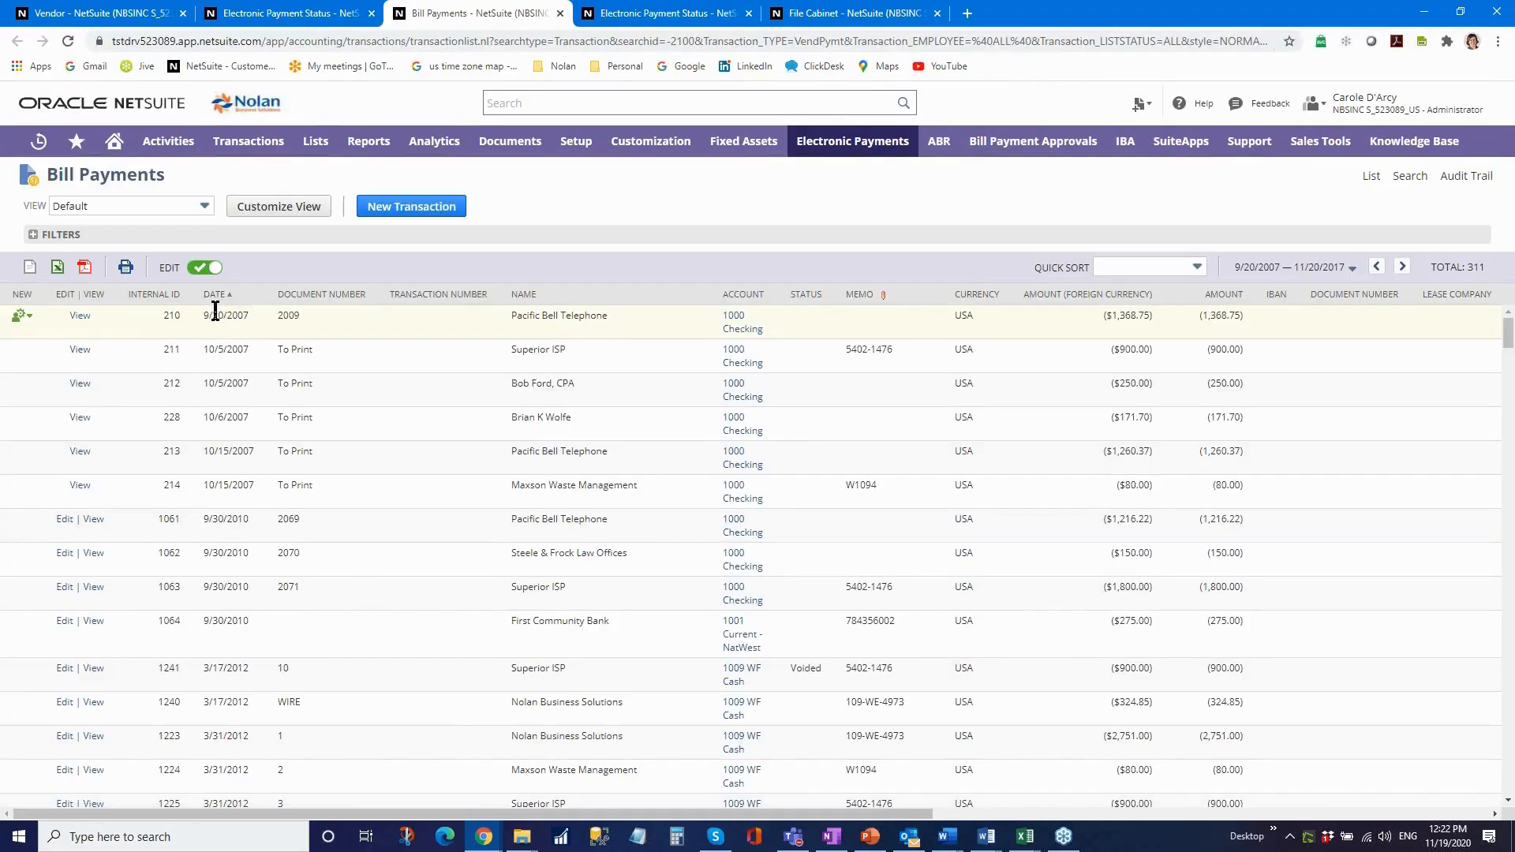
click(213, 296)
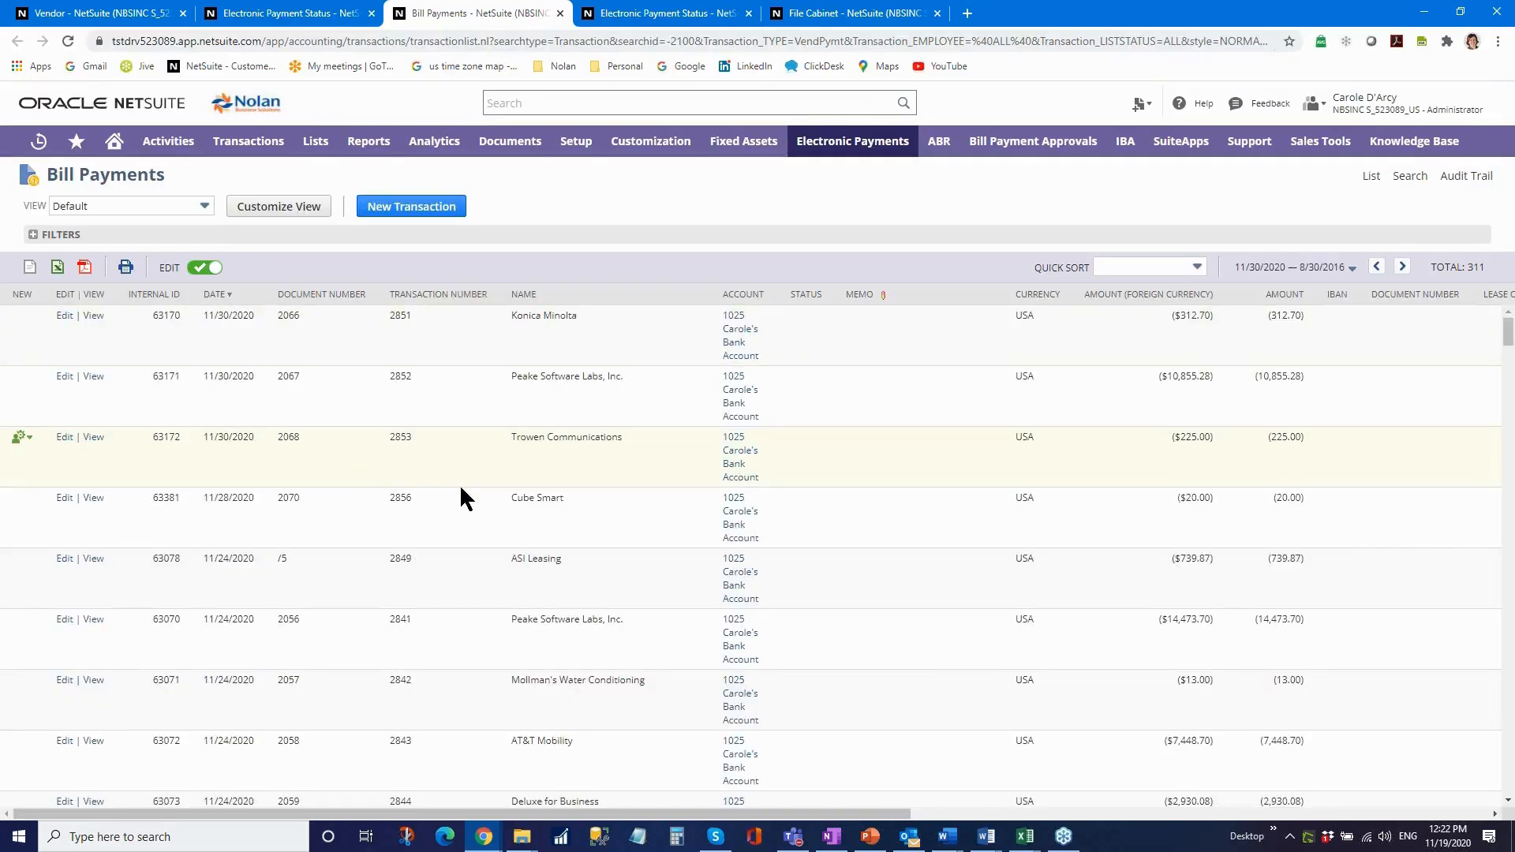
Examine the document numbers of the 11/19/2020 bill payments in the nbs.comb0068 and nbs.comb0069 runs.
scroll(489, 500, down, 1)
scroll(490, 505, down, 10)
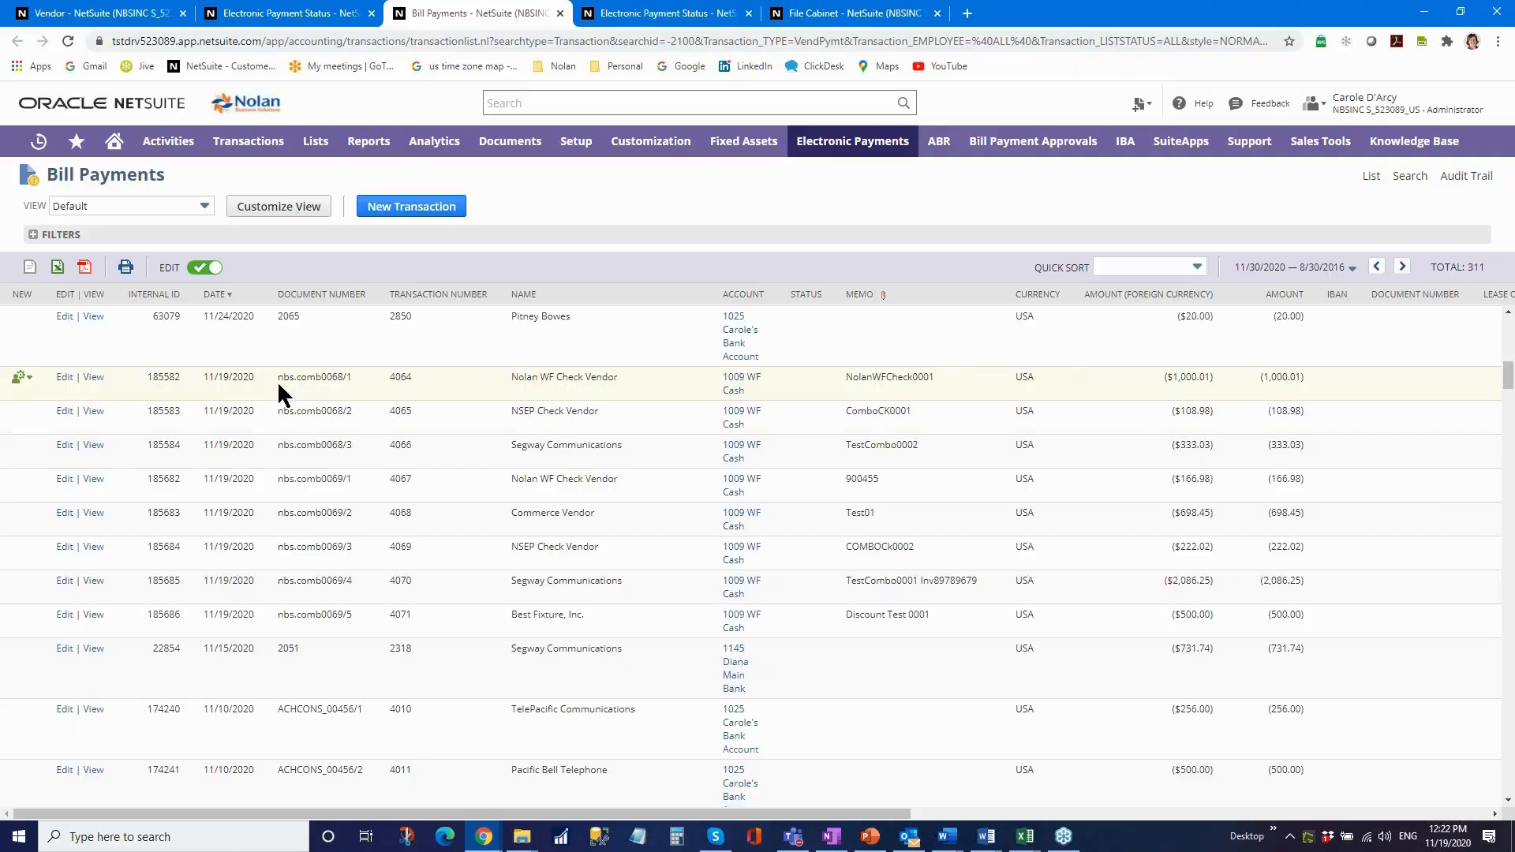
drag(278, 378, 355, 380)
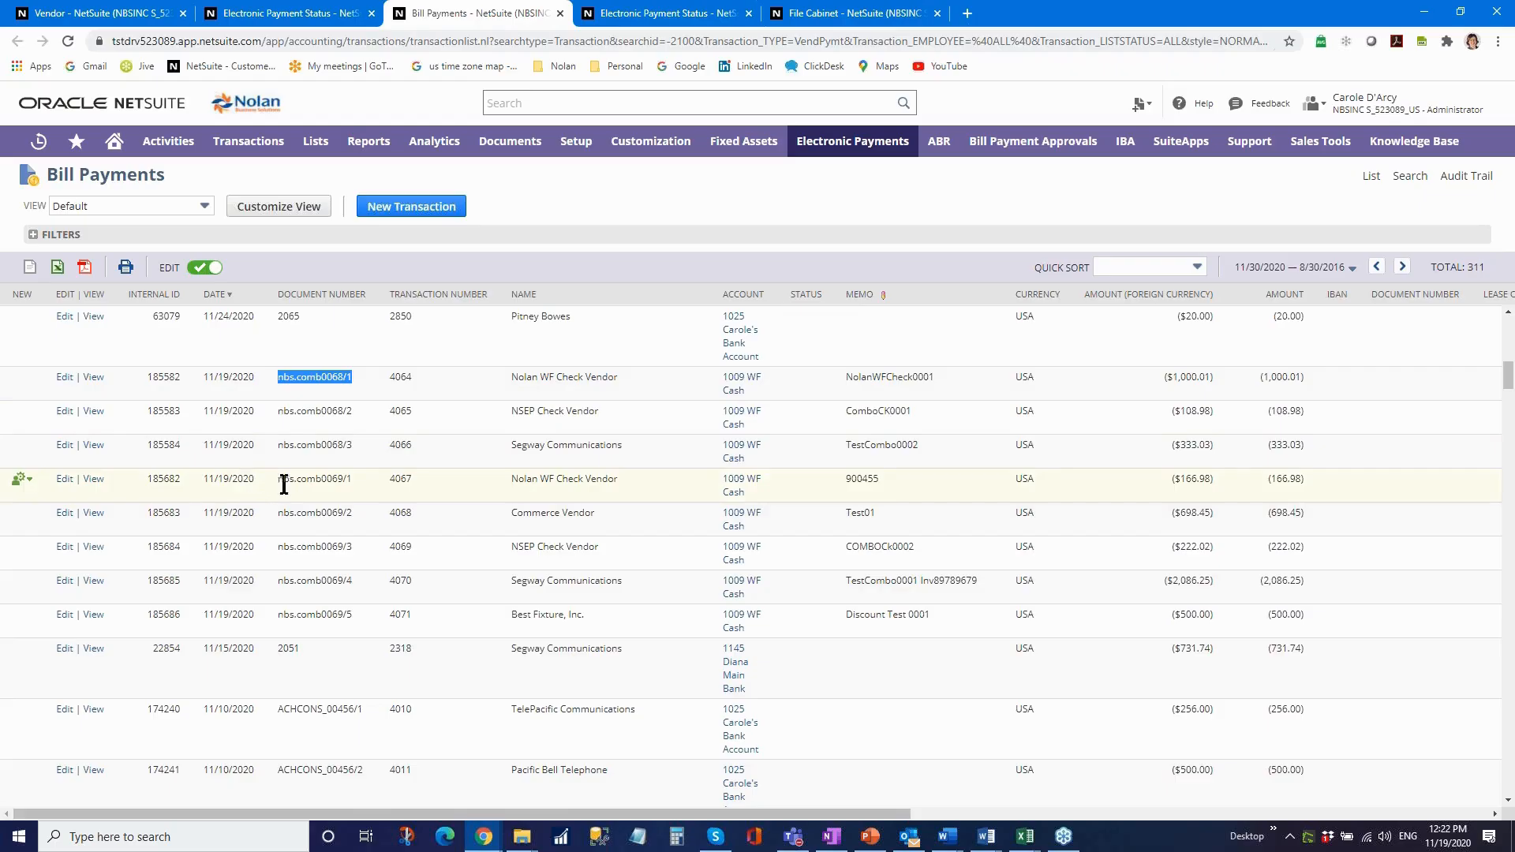
drag(279, 480, 354, 483)
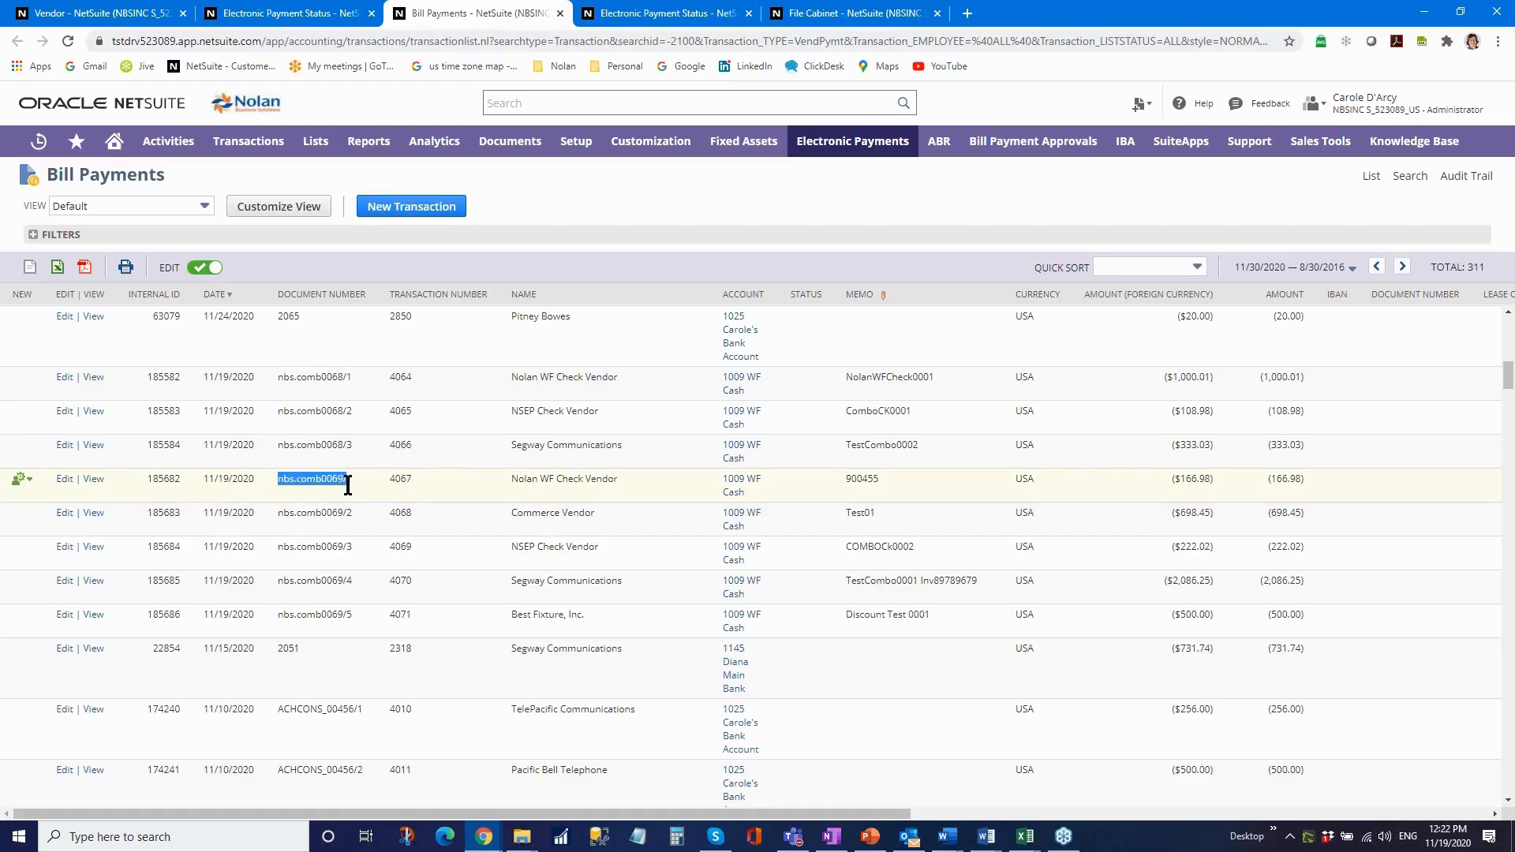
drag(279, 517, 365, 524)
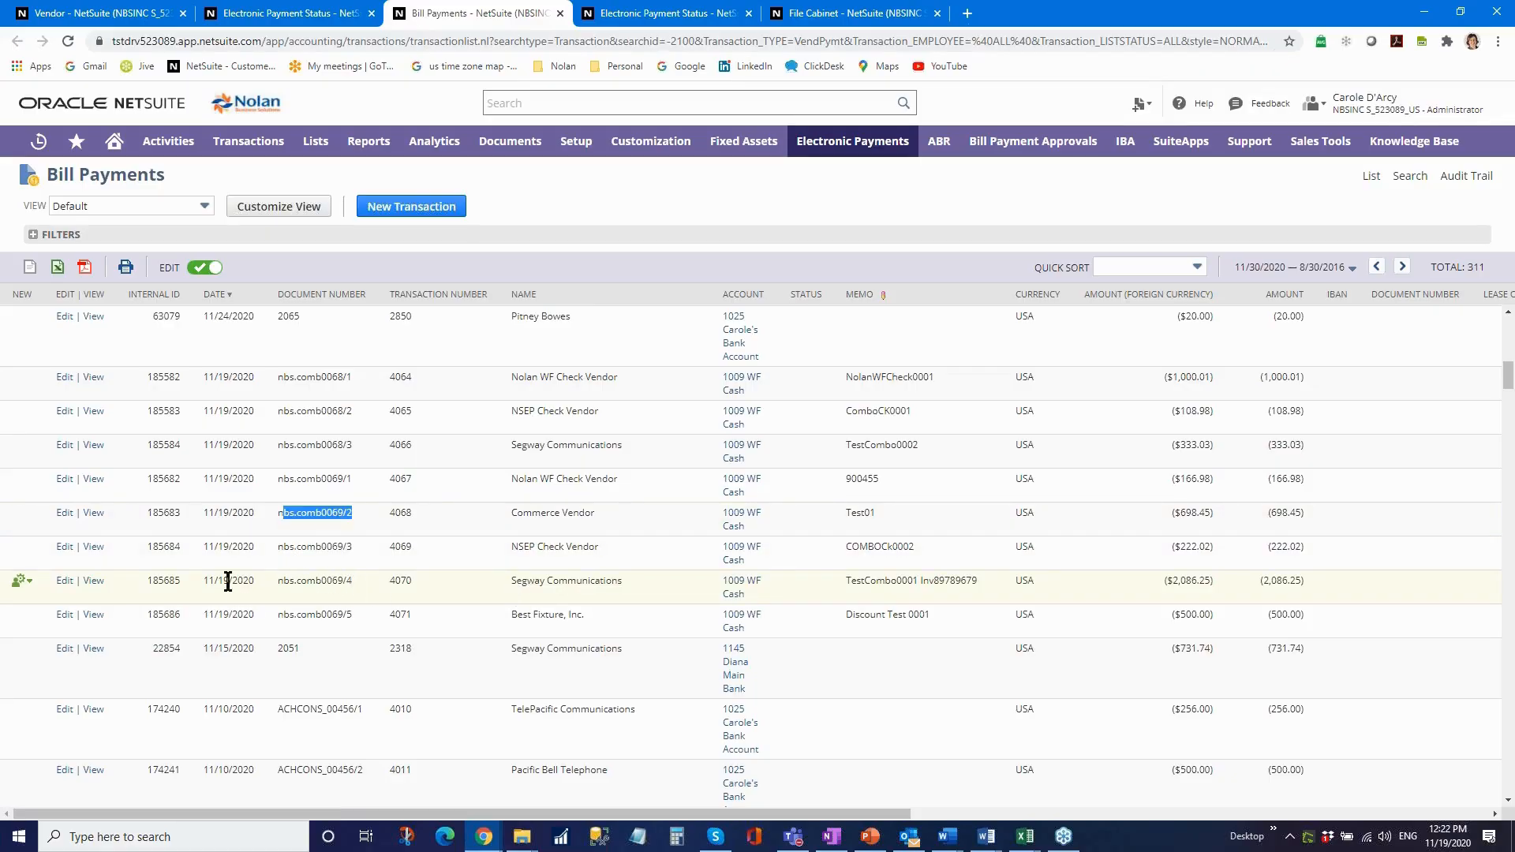
Open the Segway Communications bill payment nbs.comb0069/4 and examine its EP Audit Reference field.
click(98, 581)
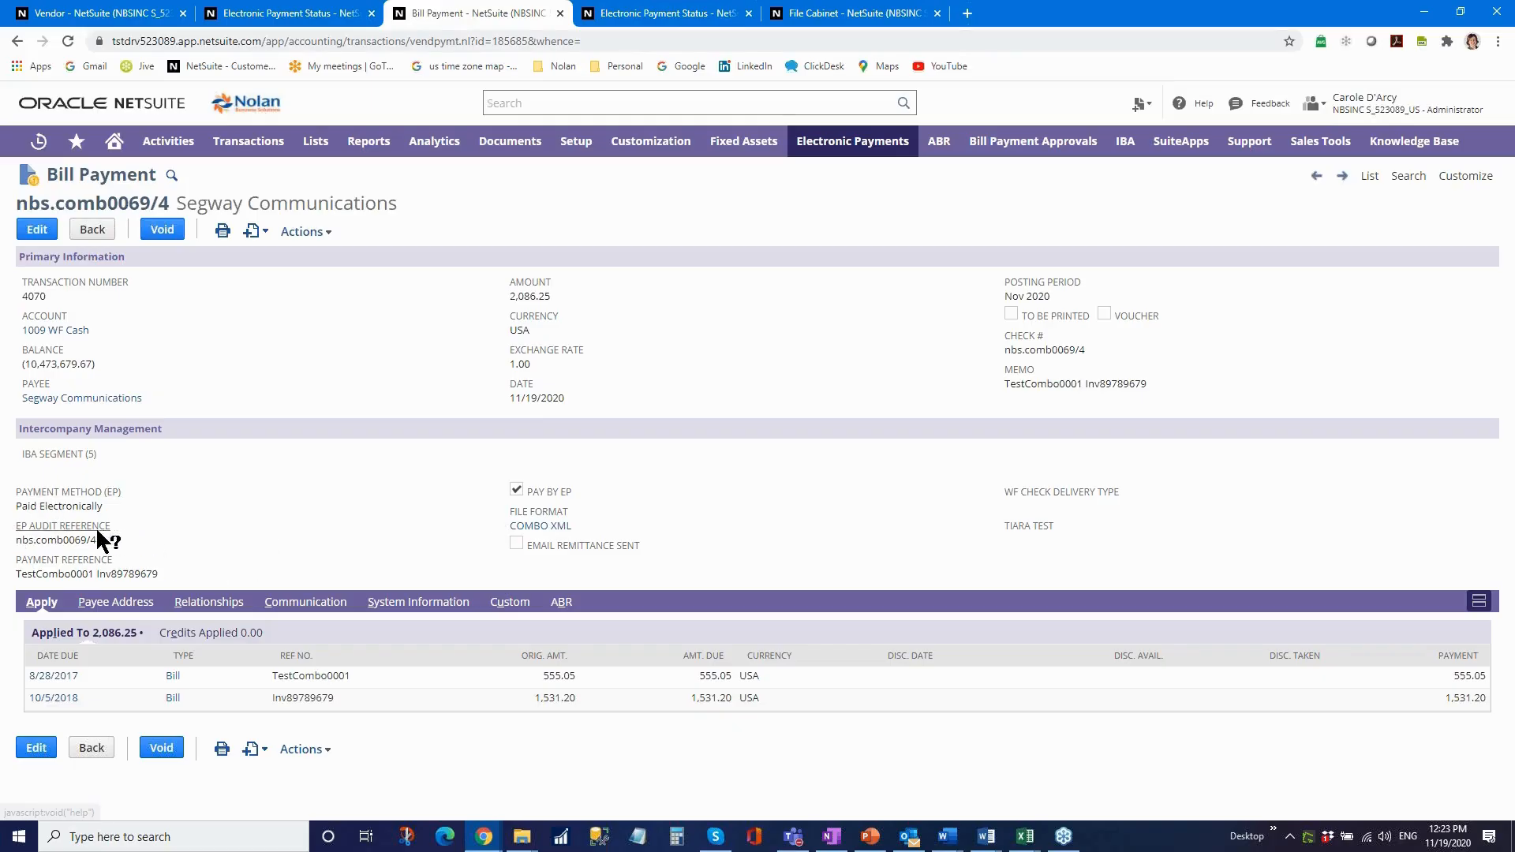
drag(114, 526, 13, 532)
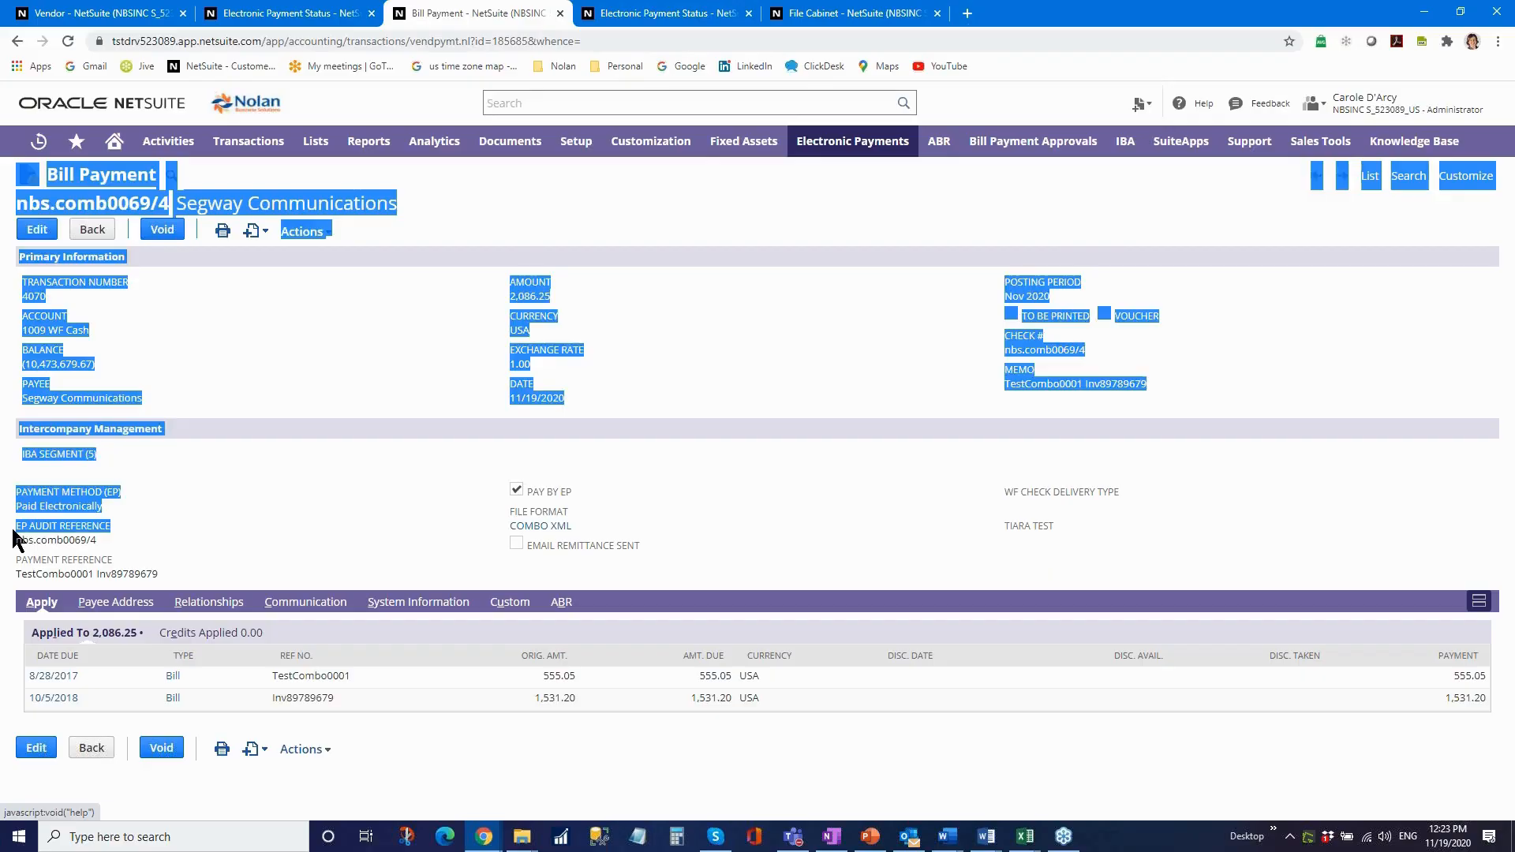
click(55, 527)
click(335, 530)
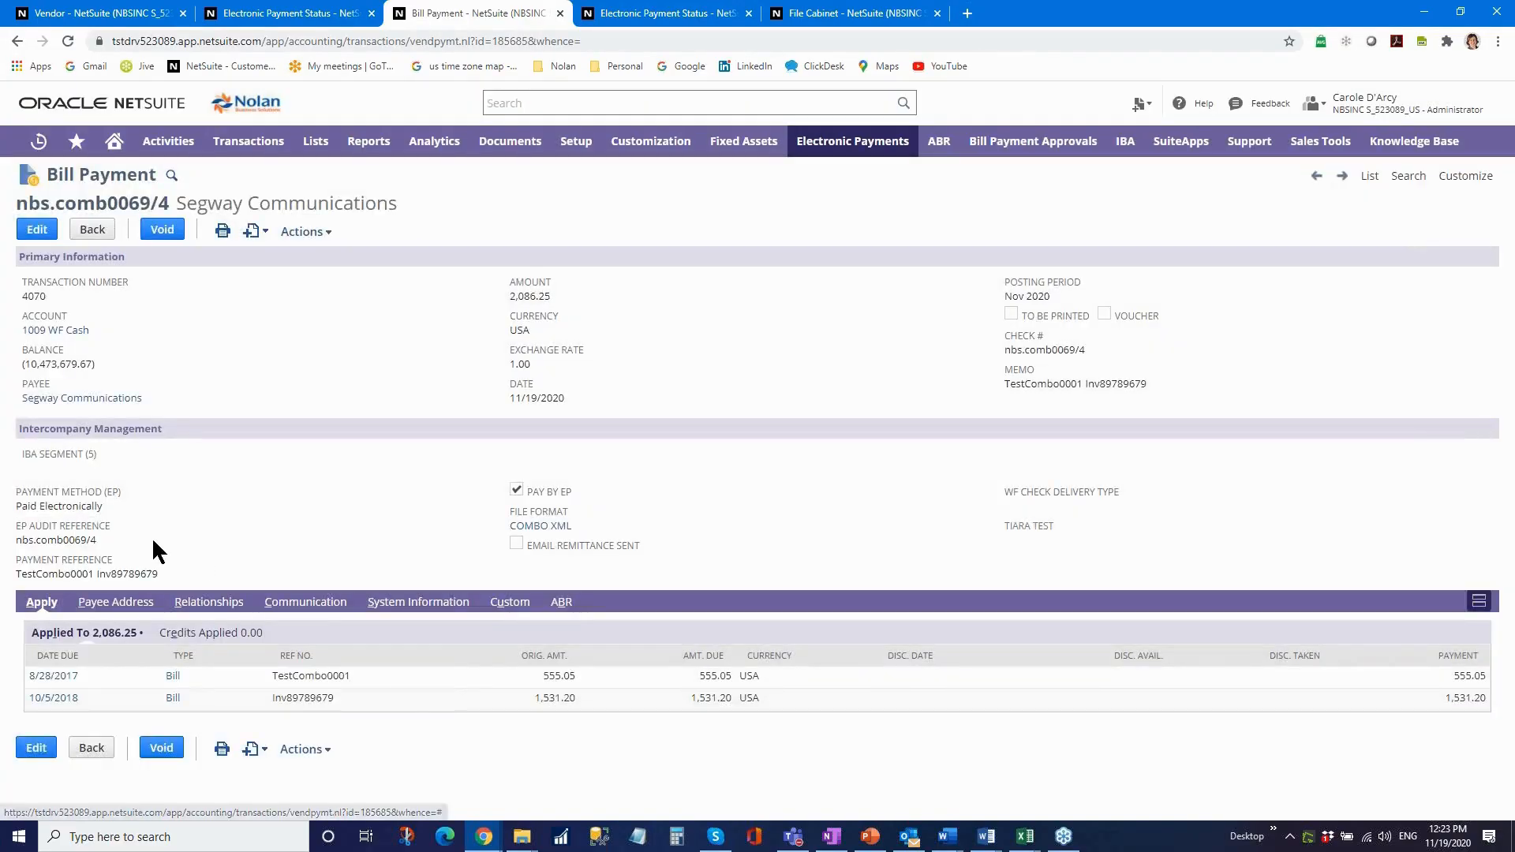
drag(112, 524, 16, 534)
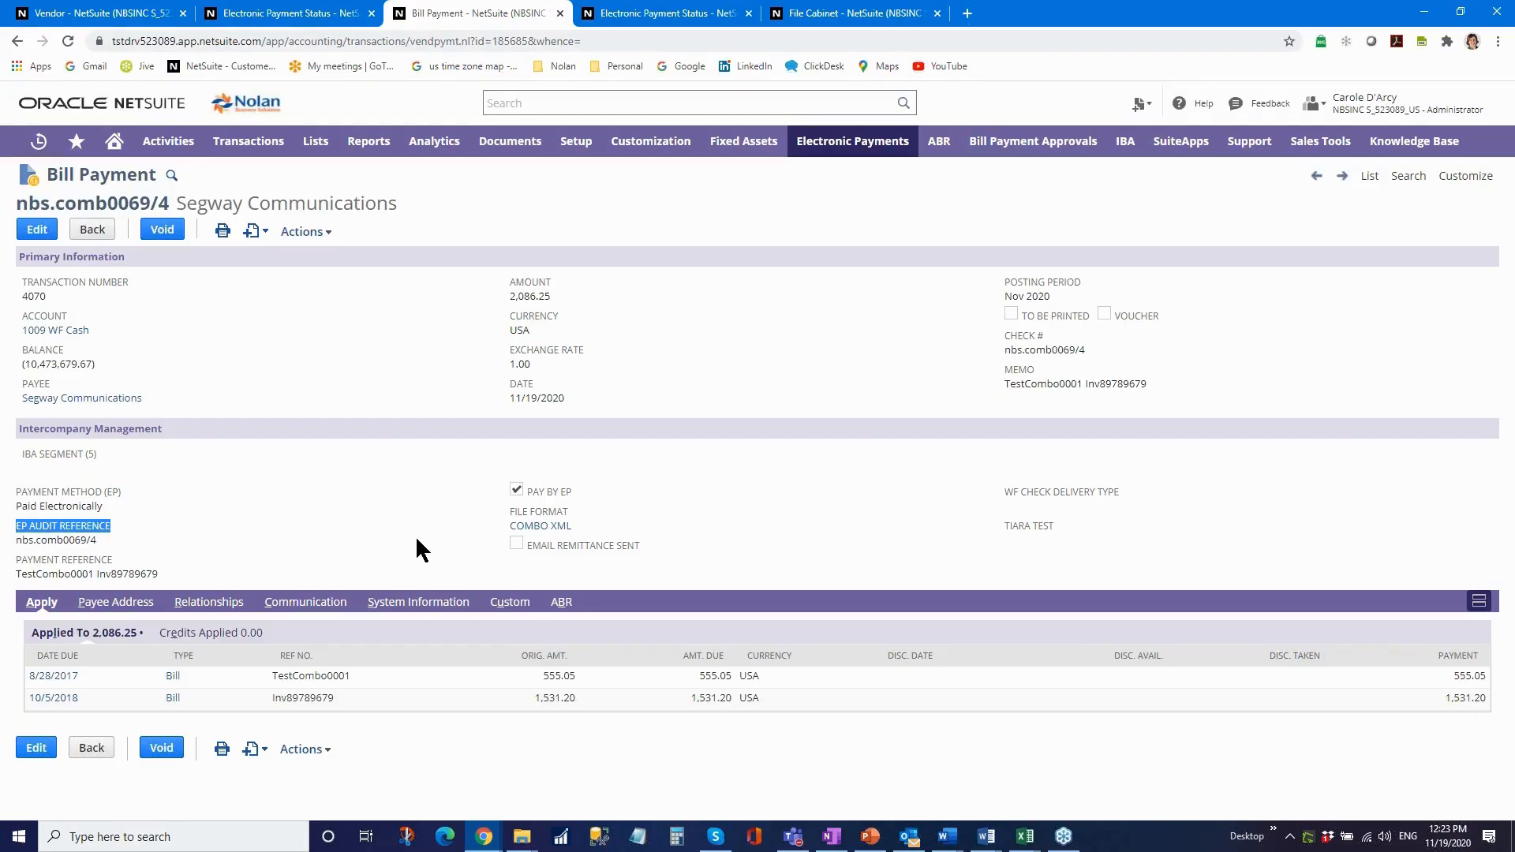
Check the nbs.comb0069 document numbers in the list, then the Check # and EP Audit Reference field help on payment nbs.comb0069/4.
drag(278, 479, 352, 479)
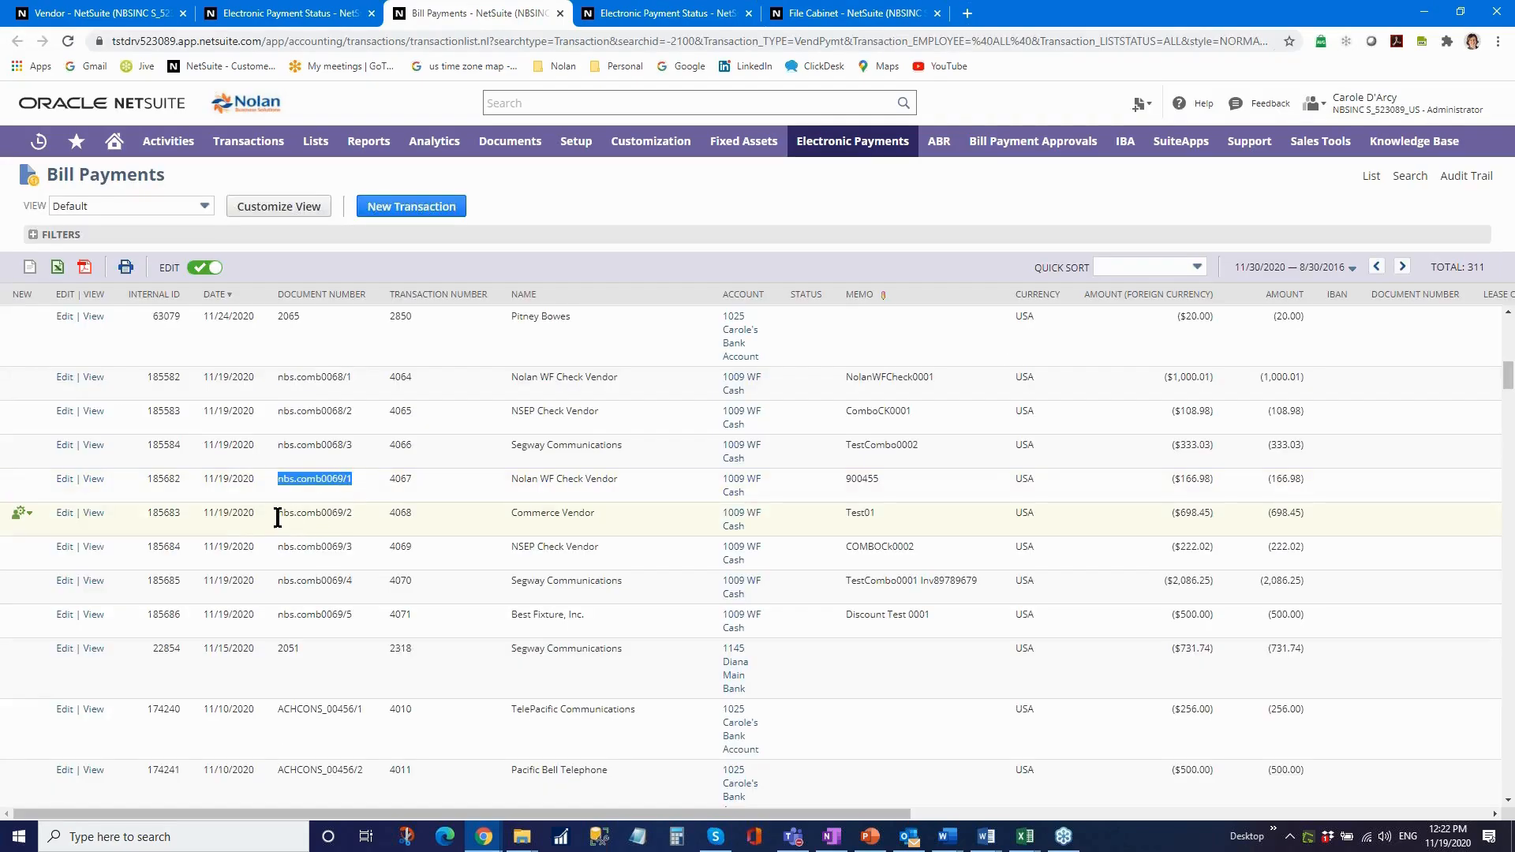
drag(278, 517, 365, 522)
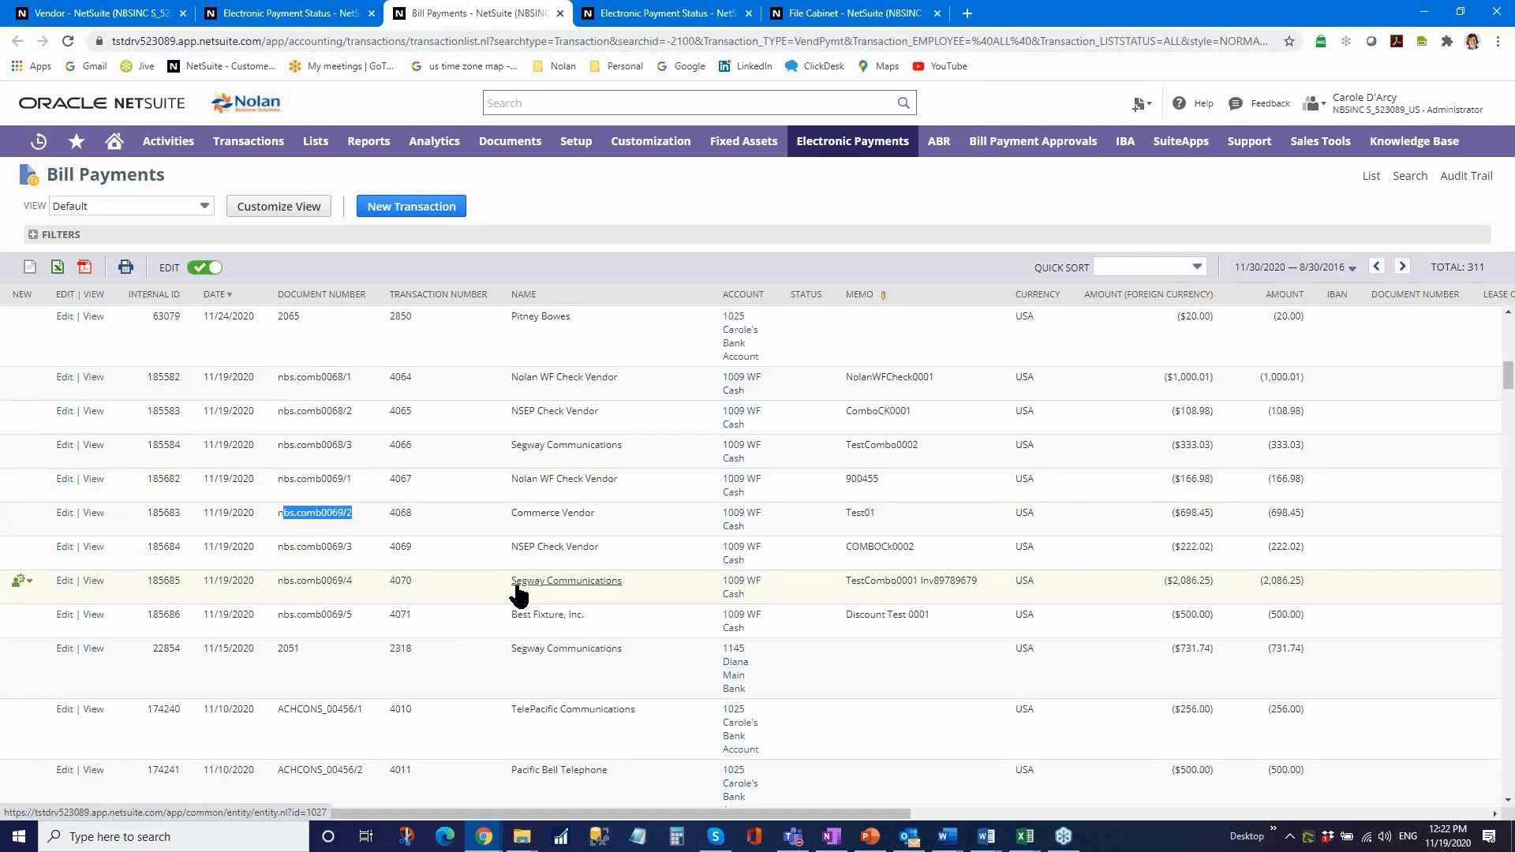
click(94, 583)
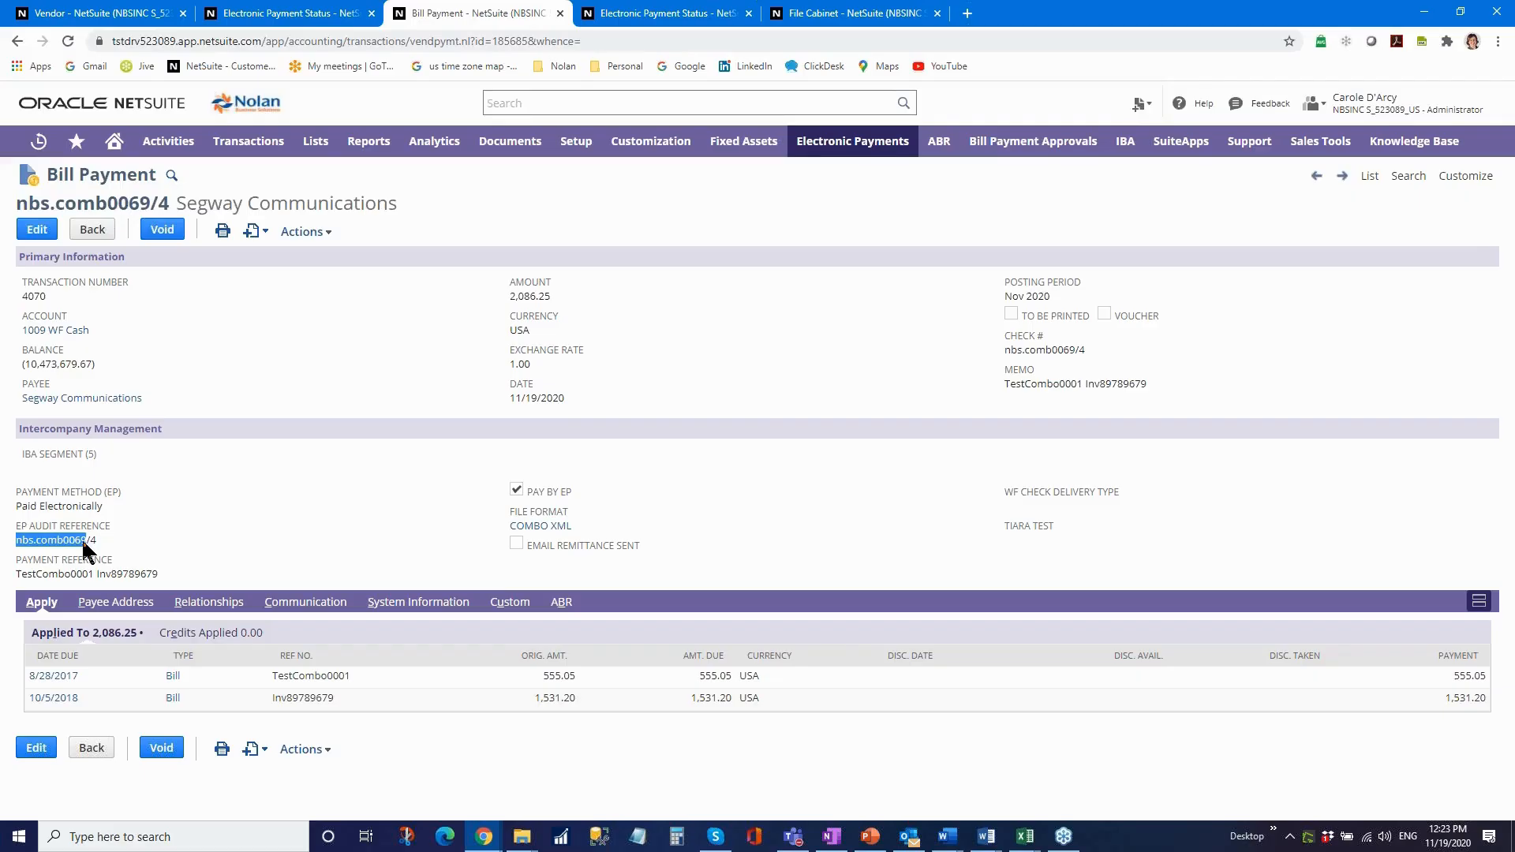
drag(1087, 350, 1003, 356)
click(912, 364)
drag(1006, 351, 1072, 355)
click(1073, 354)
drag(113, 522, 16, 531)
click(19, 526)
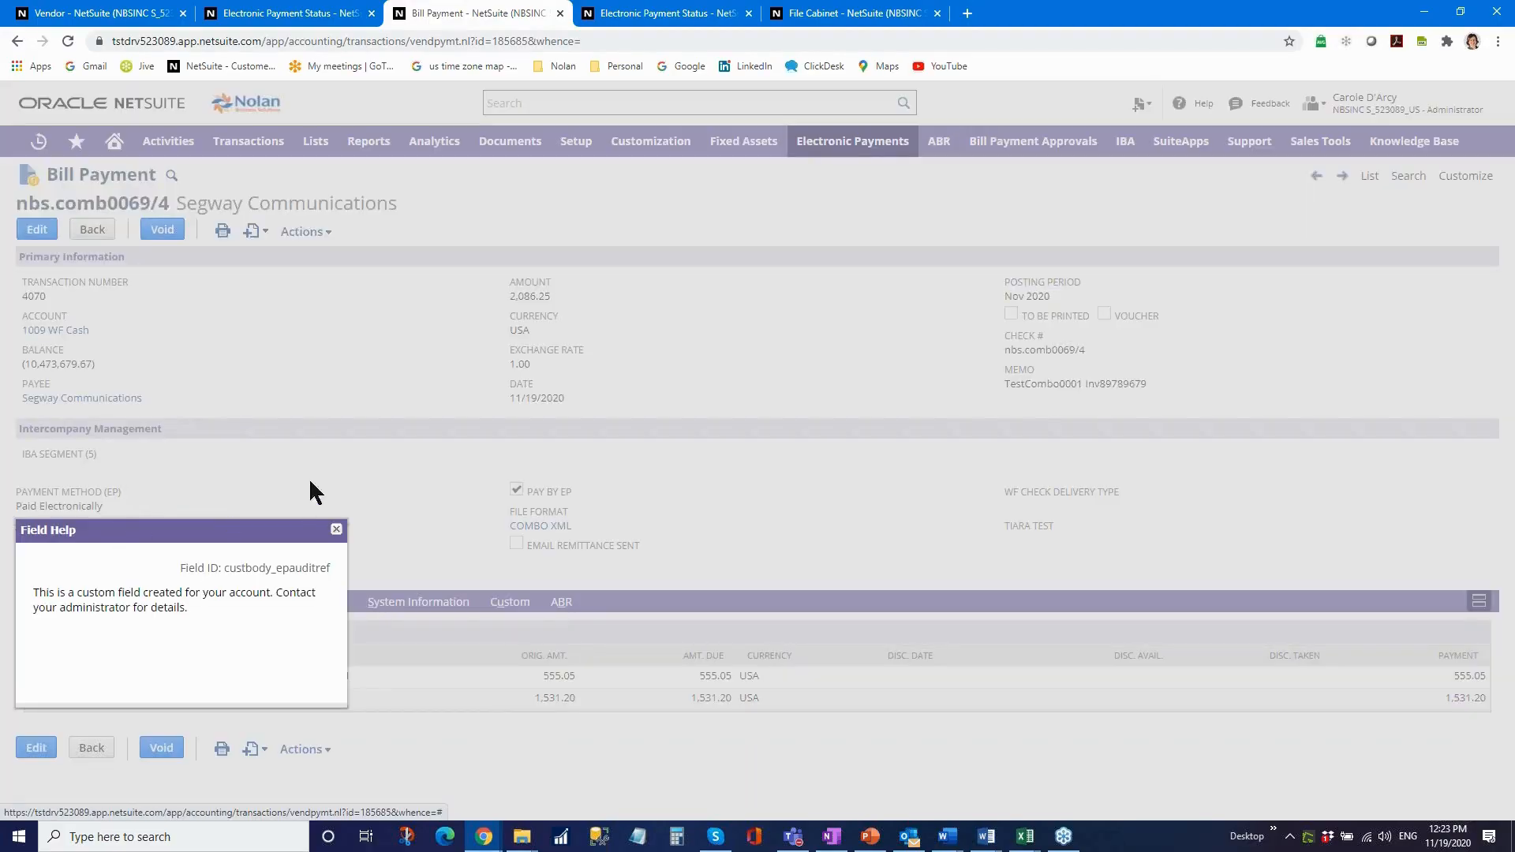
click(336, 530)
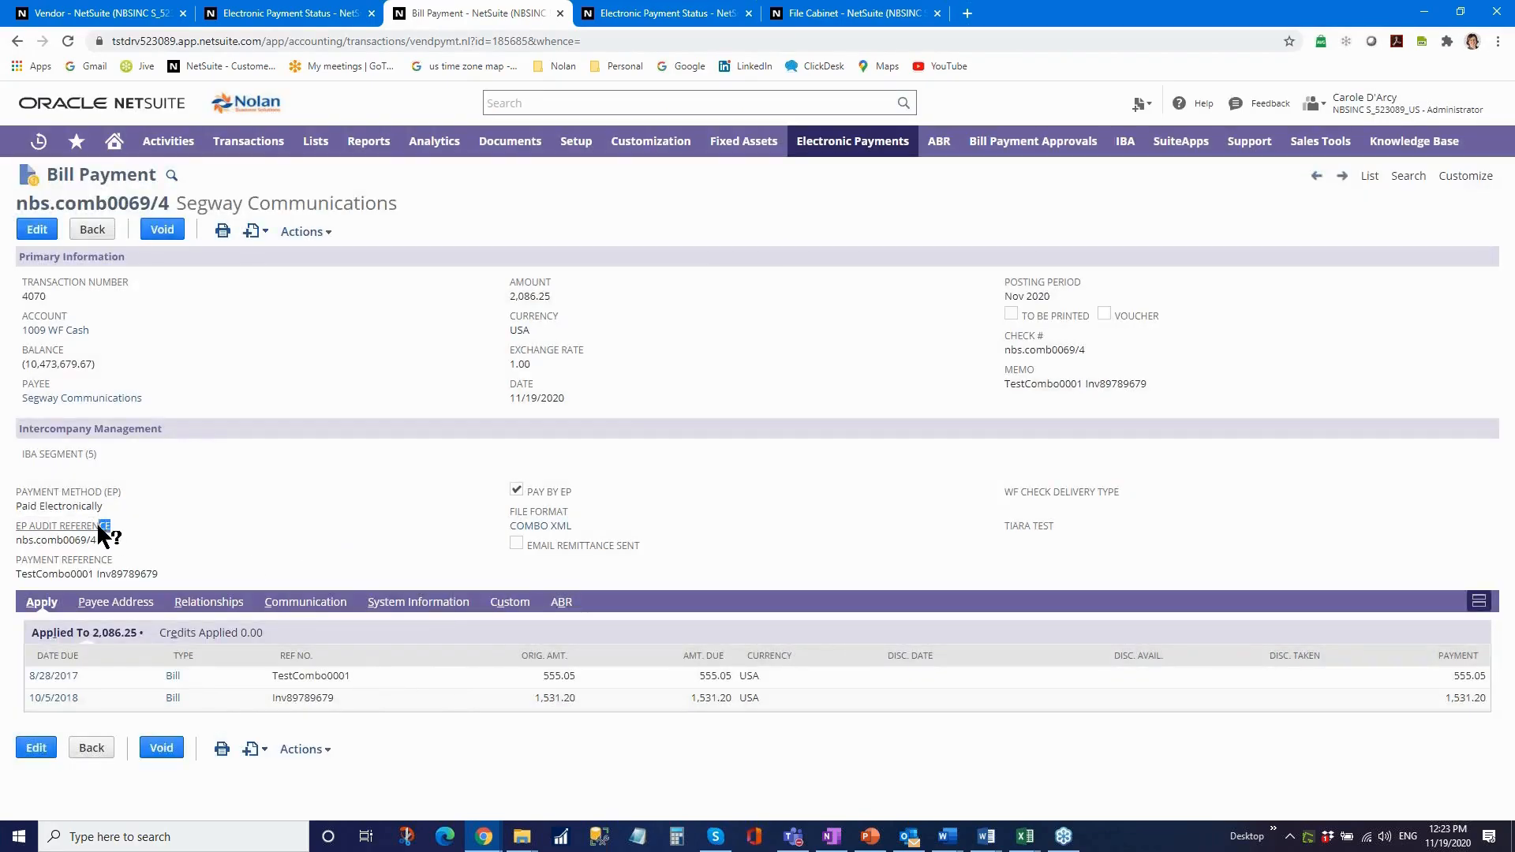
Compare the EP Audit Reference with the Check # on the Segway Communications bill payment.
drag(112, 522, 18, 529)
drag(17, 541, 93, 544)
drag(1089, 348, 997, 355)
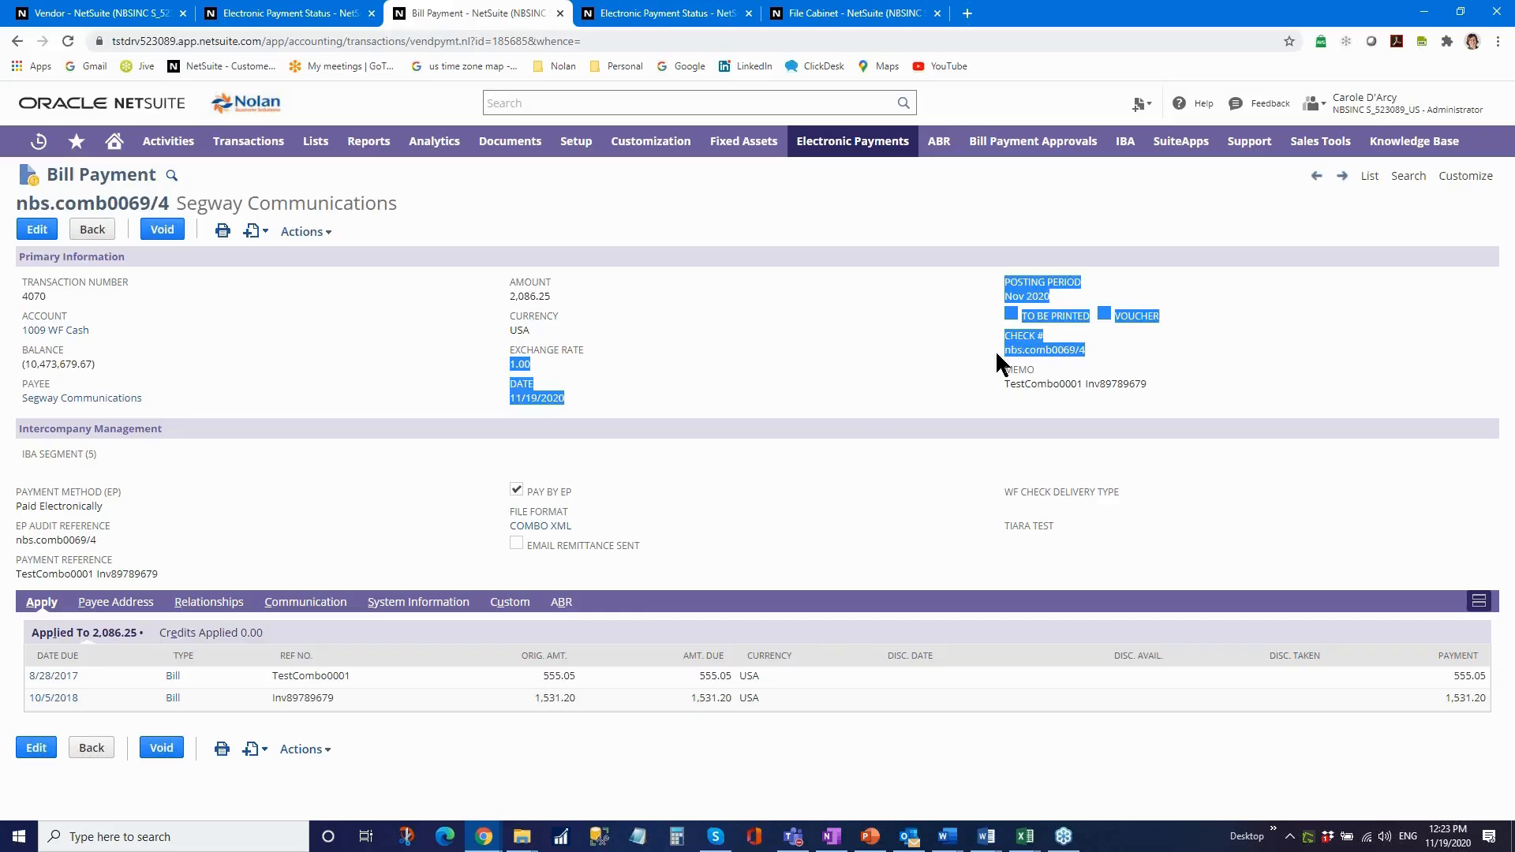
click(912, 370)
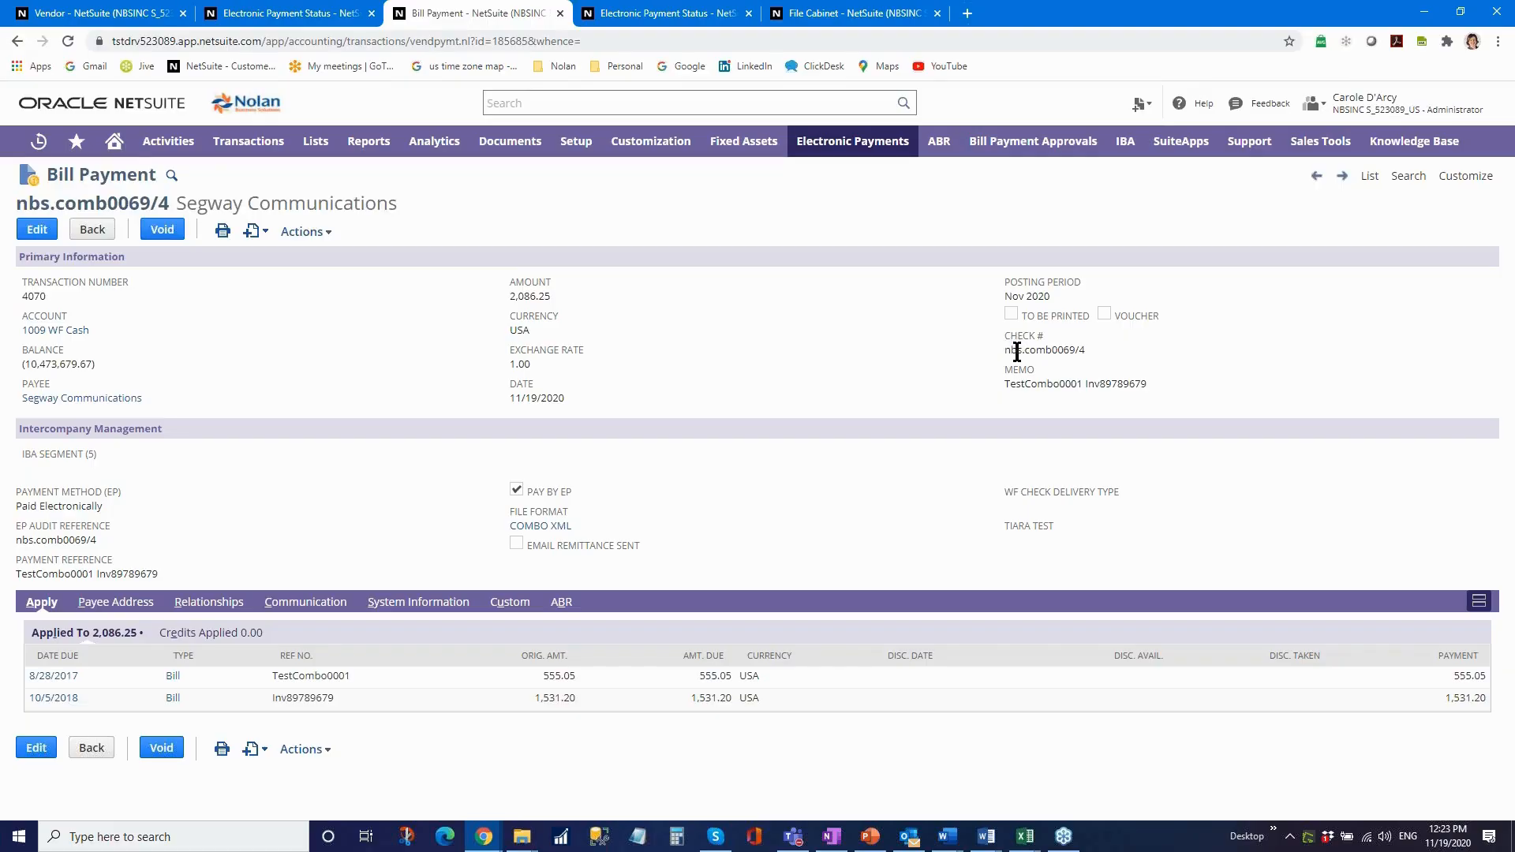
drag(1011, 351, 1076, 354)
drag(1006, 350, 1081, 351)
drag(95, 540, 22, 541)
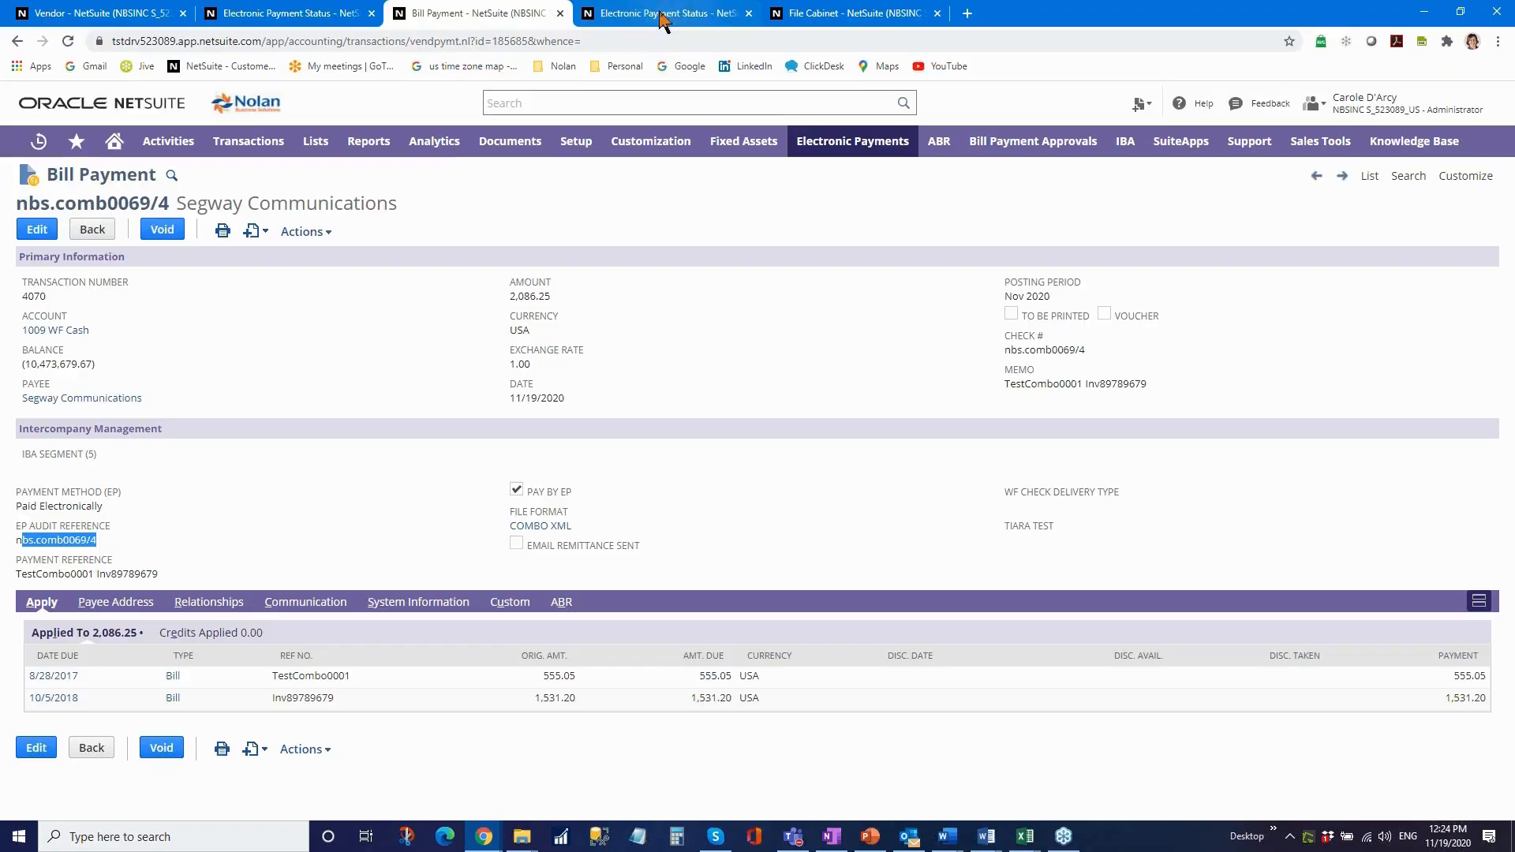
Go back to the Electronic Payment Status page and switch to Notepad to examine the party and account sections of nbs.comb0069.xml.
click(273, 19)
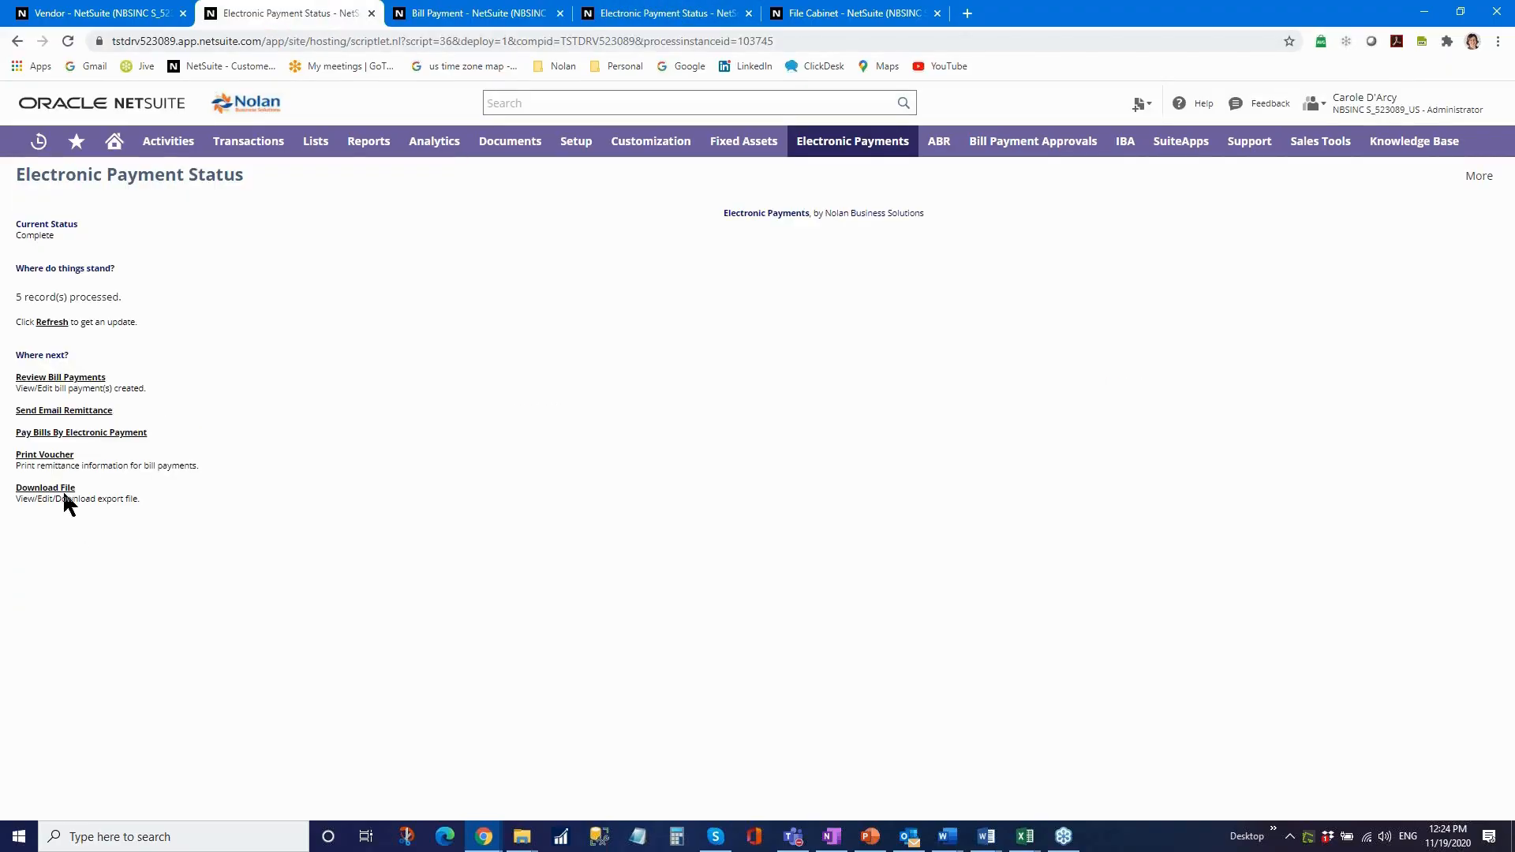
key(alt+Tab)
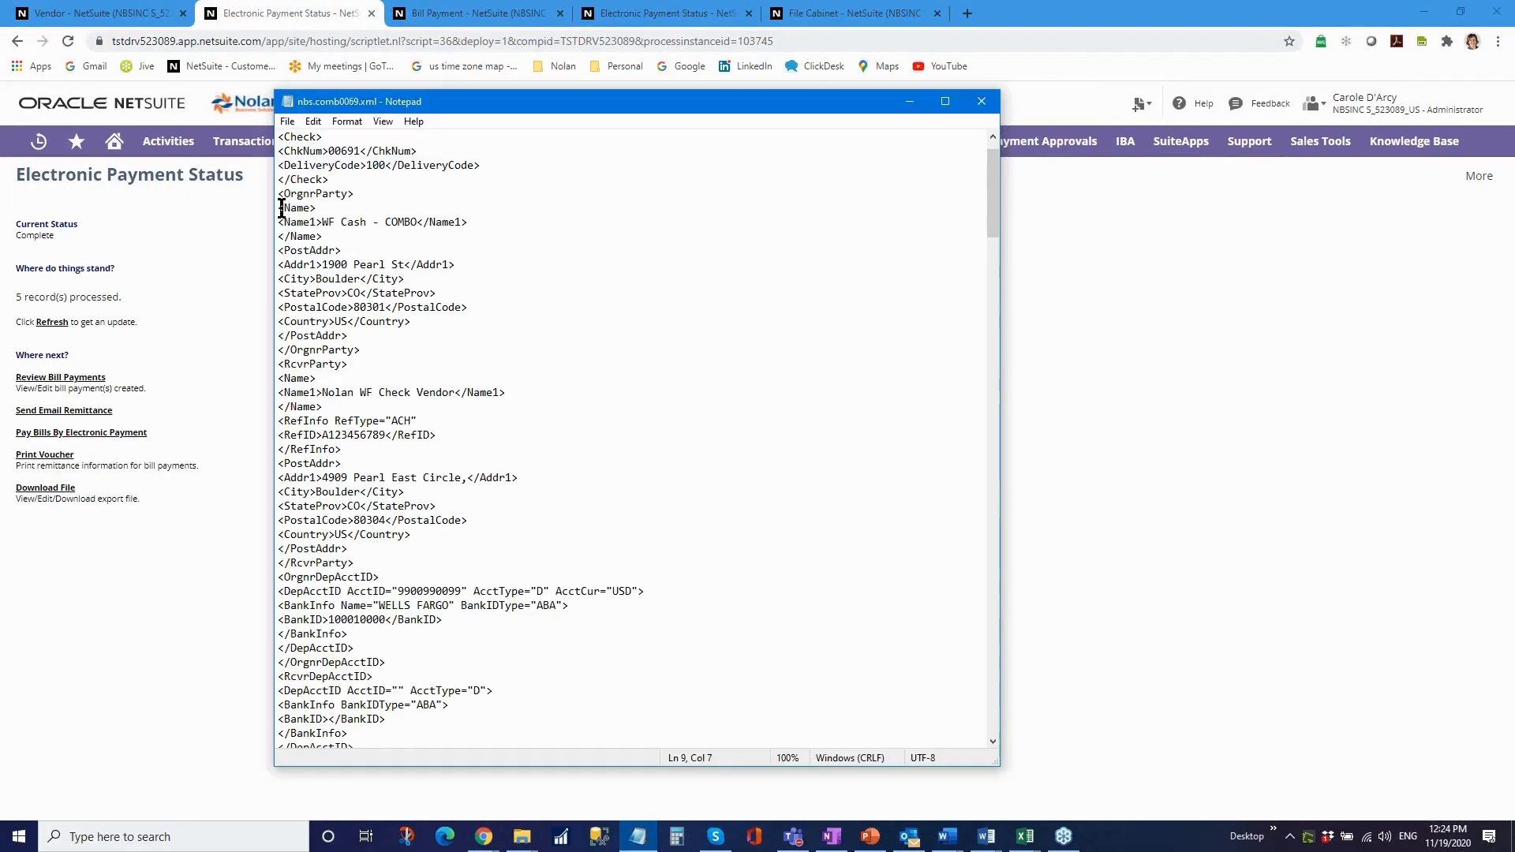
drag(283, 194, 579, 550)
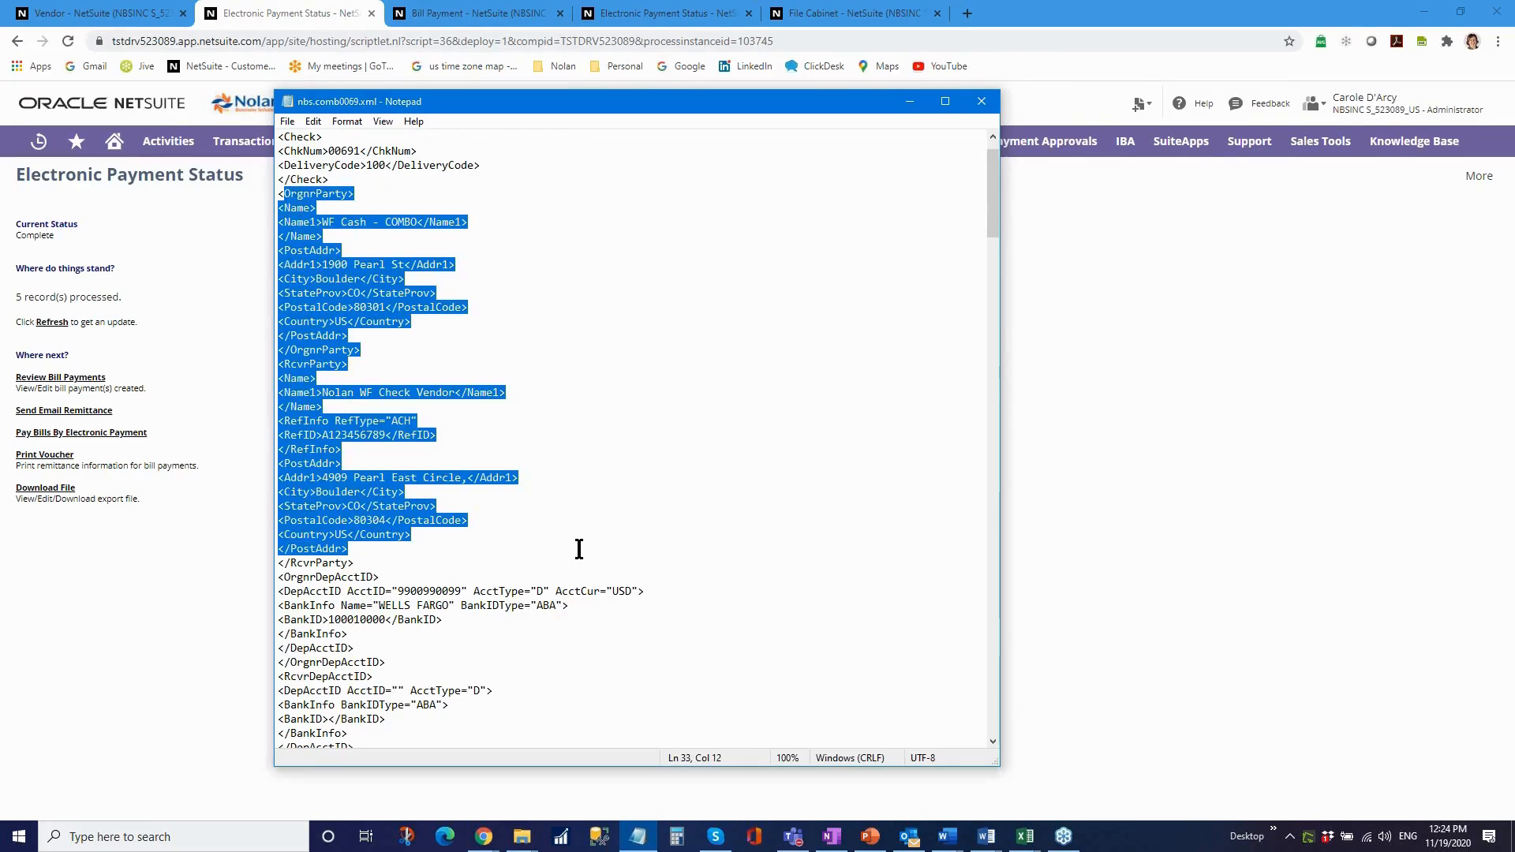
click(281, 565)
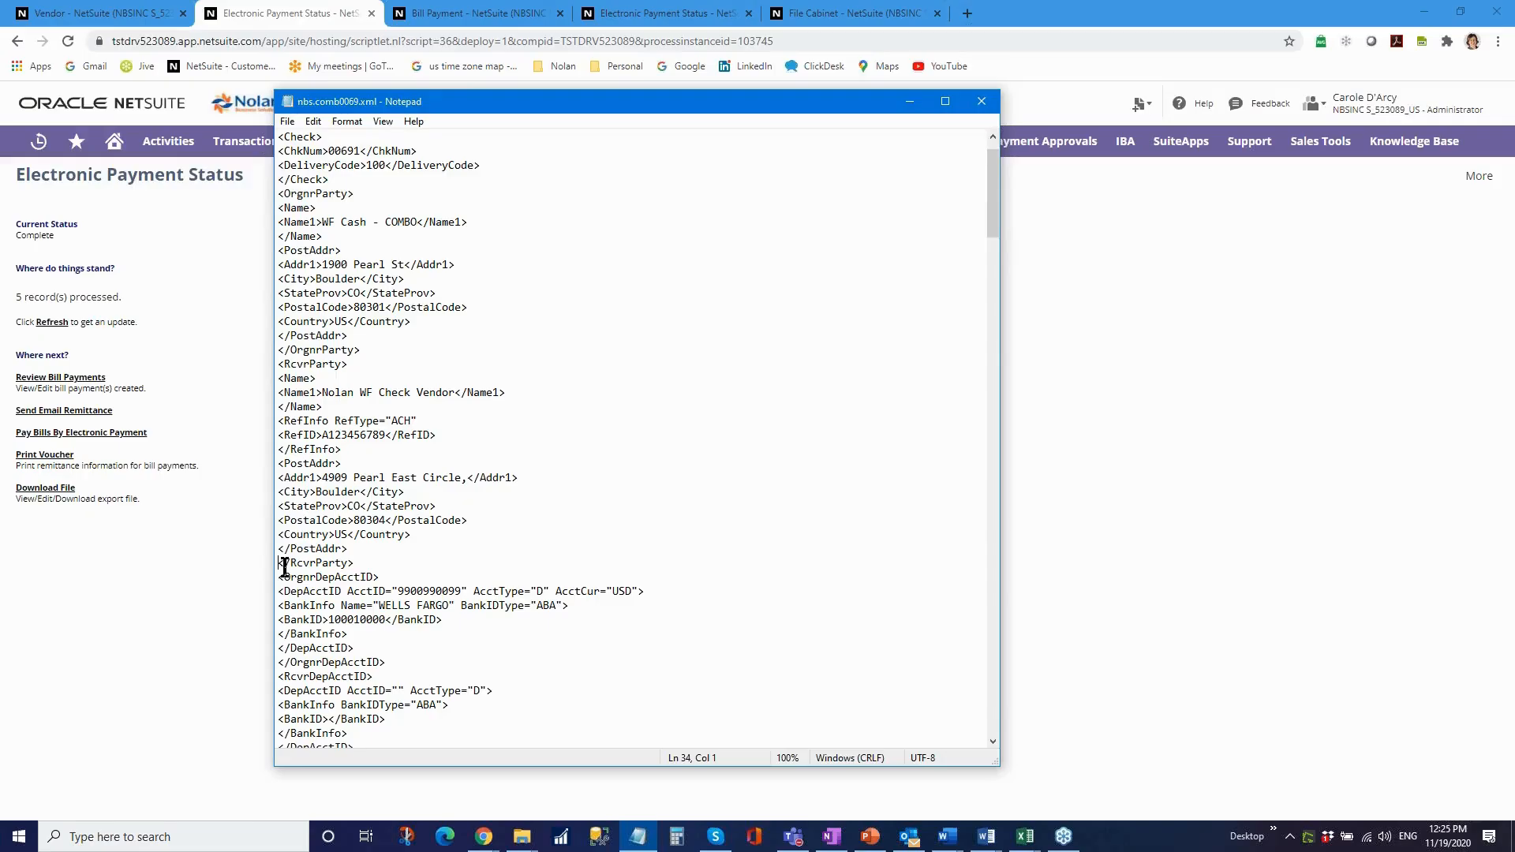
drag(284, 567, 622, 689)
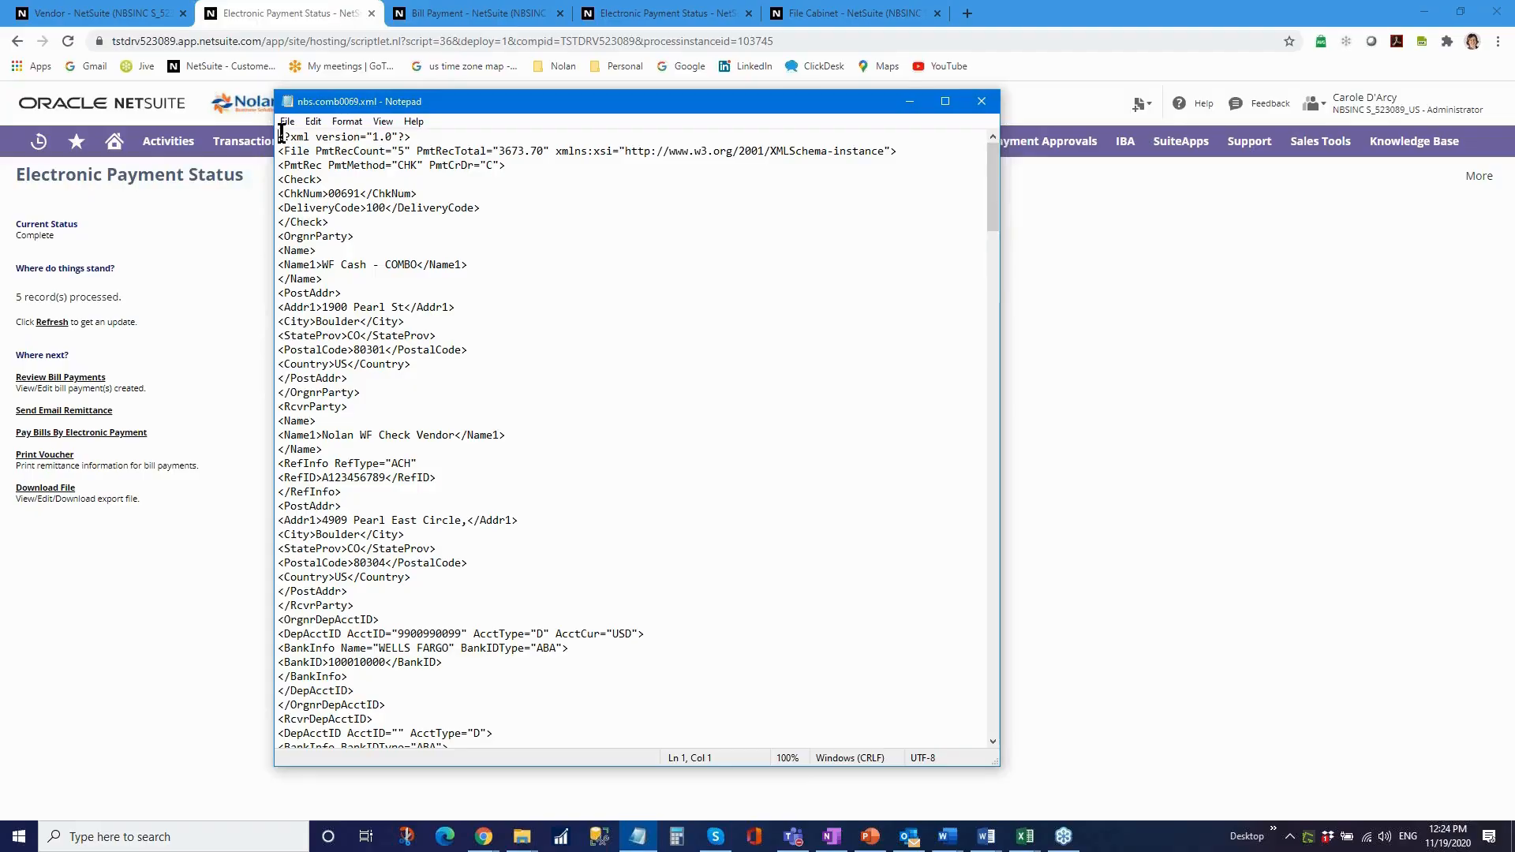
Read through nbs.comb0069.xml from the file header to the first check payment's party, account and invoice details.
drag(279, 137, 686, 406)
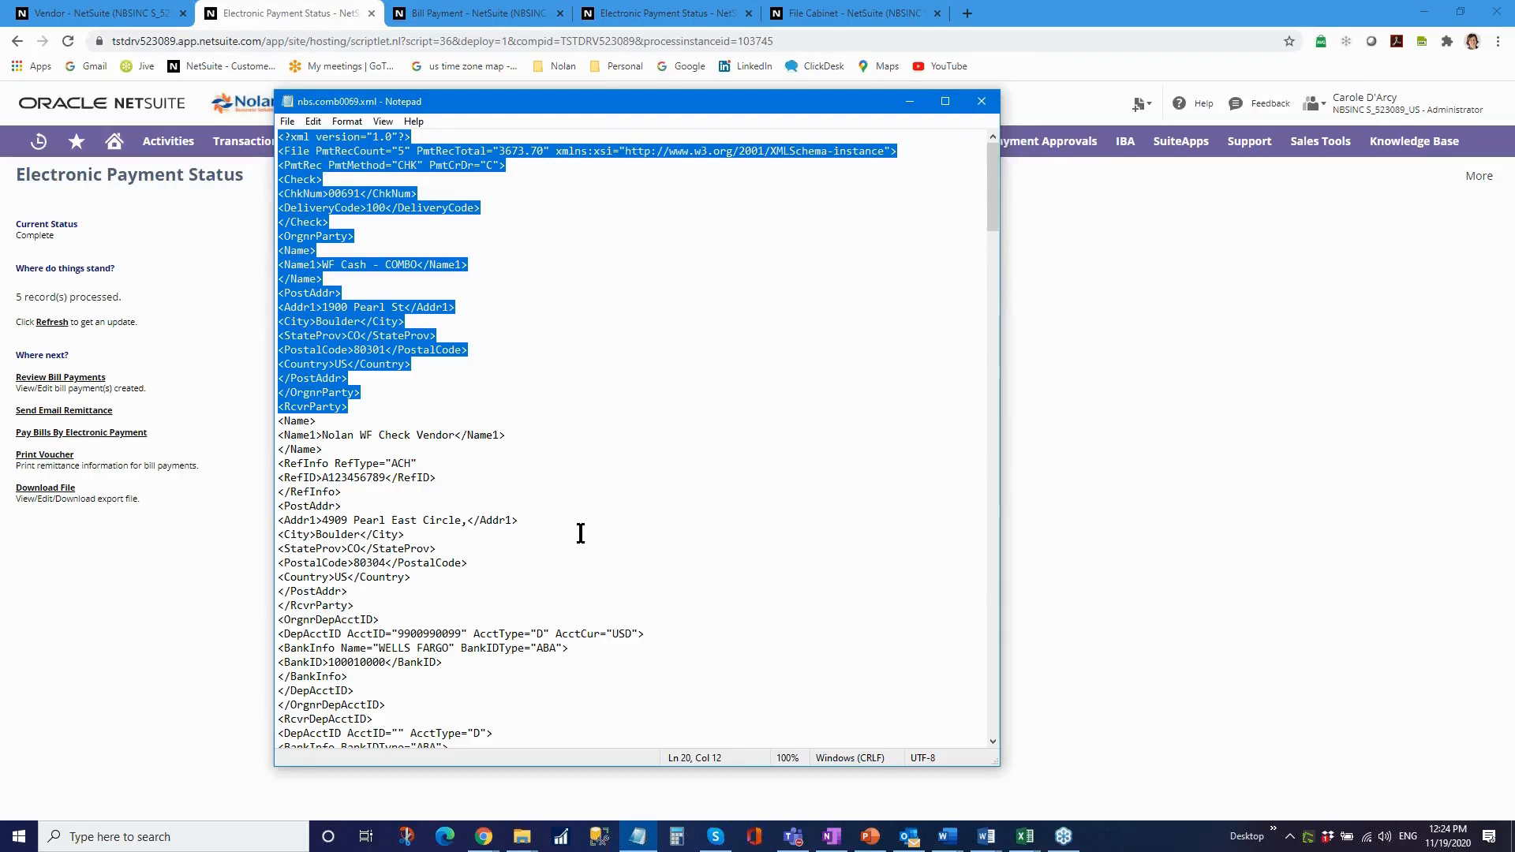
click(388, 252)
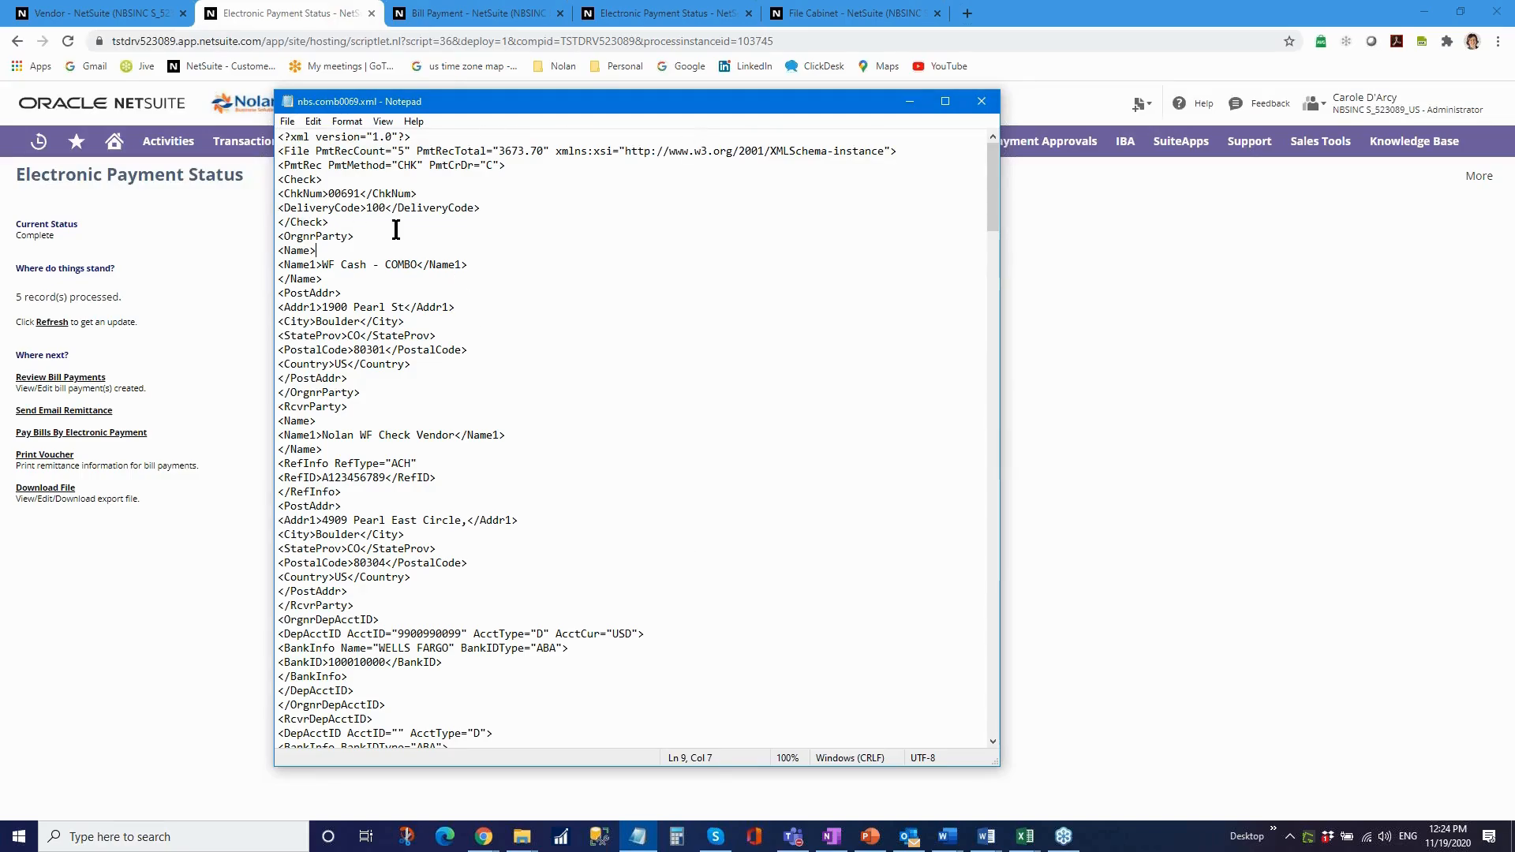
scroll(376, 460, down, 2)
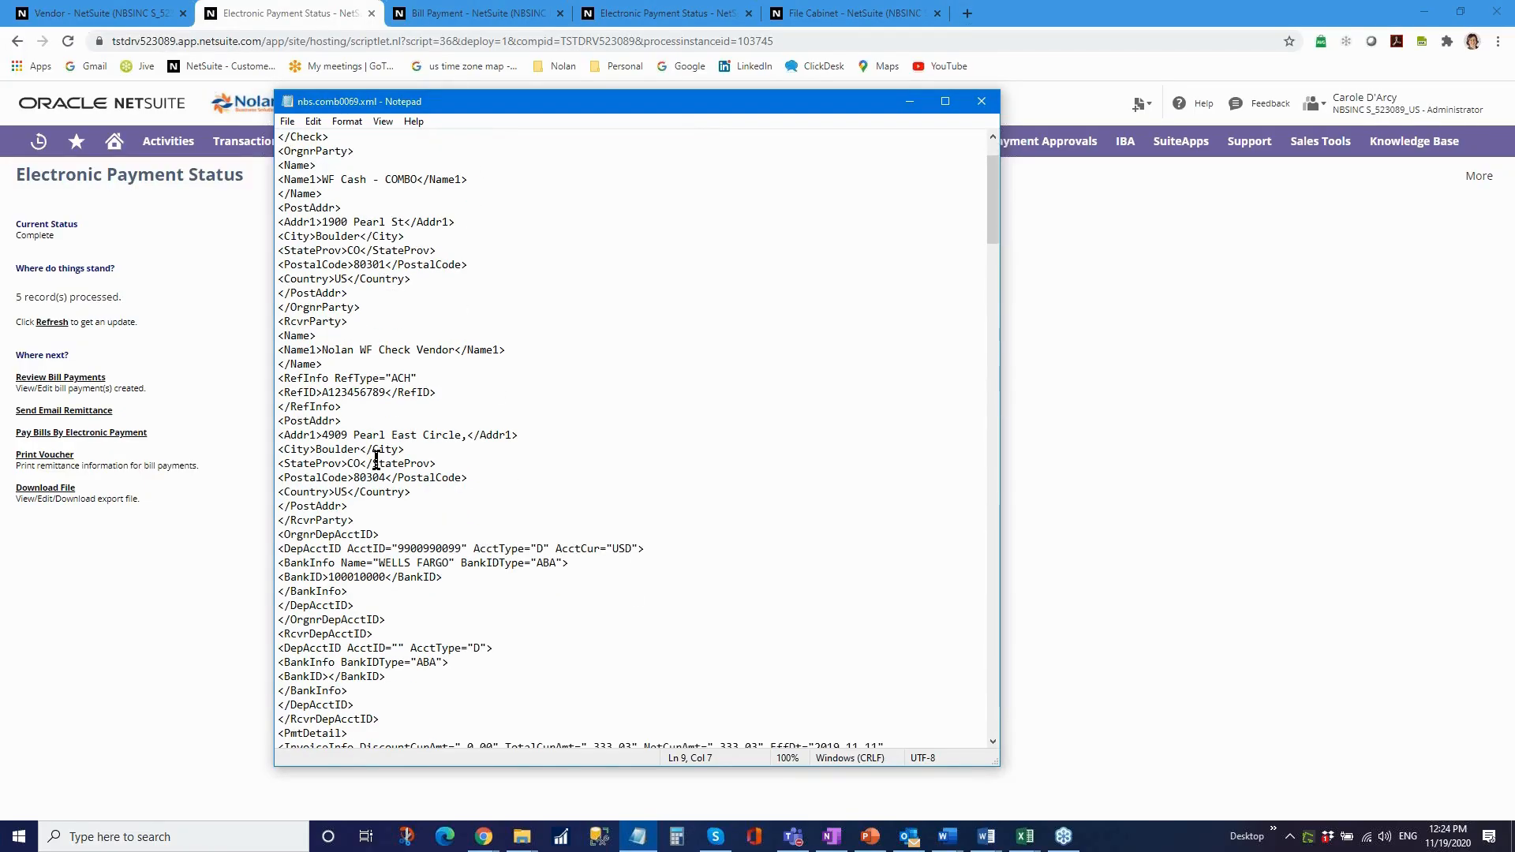
scroll(376, 460, up, 1)
click(283, 196)
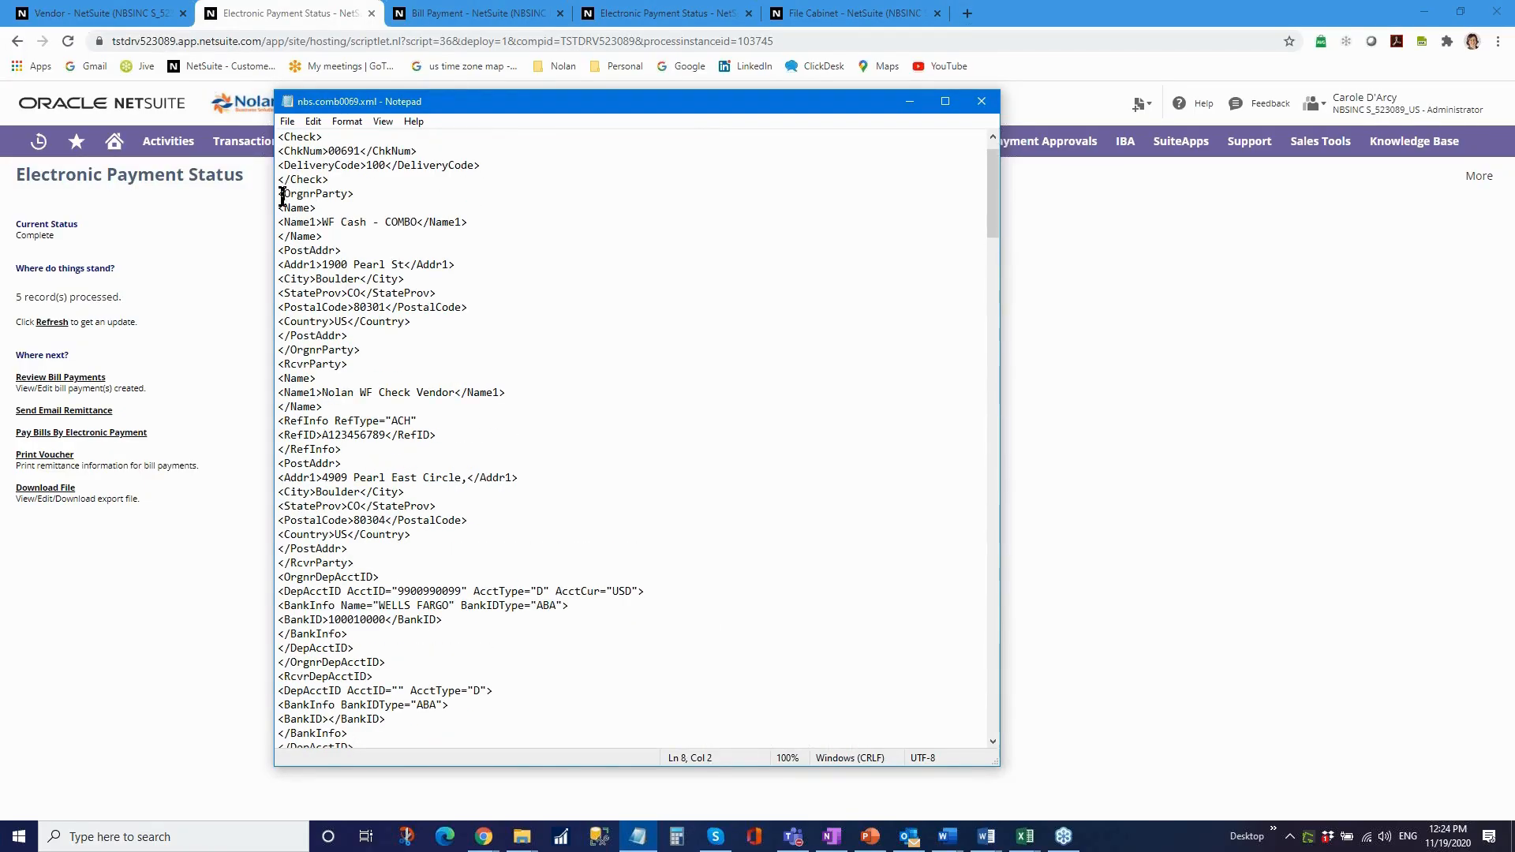
drag(283, 196, 579, 550)
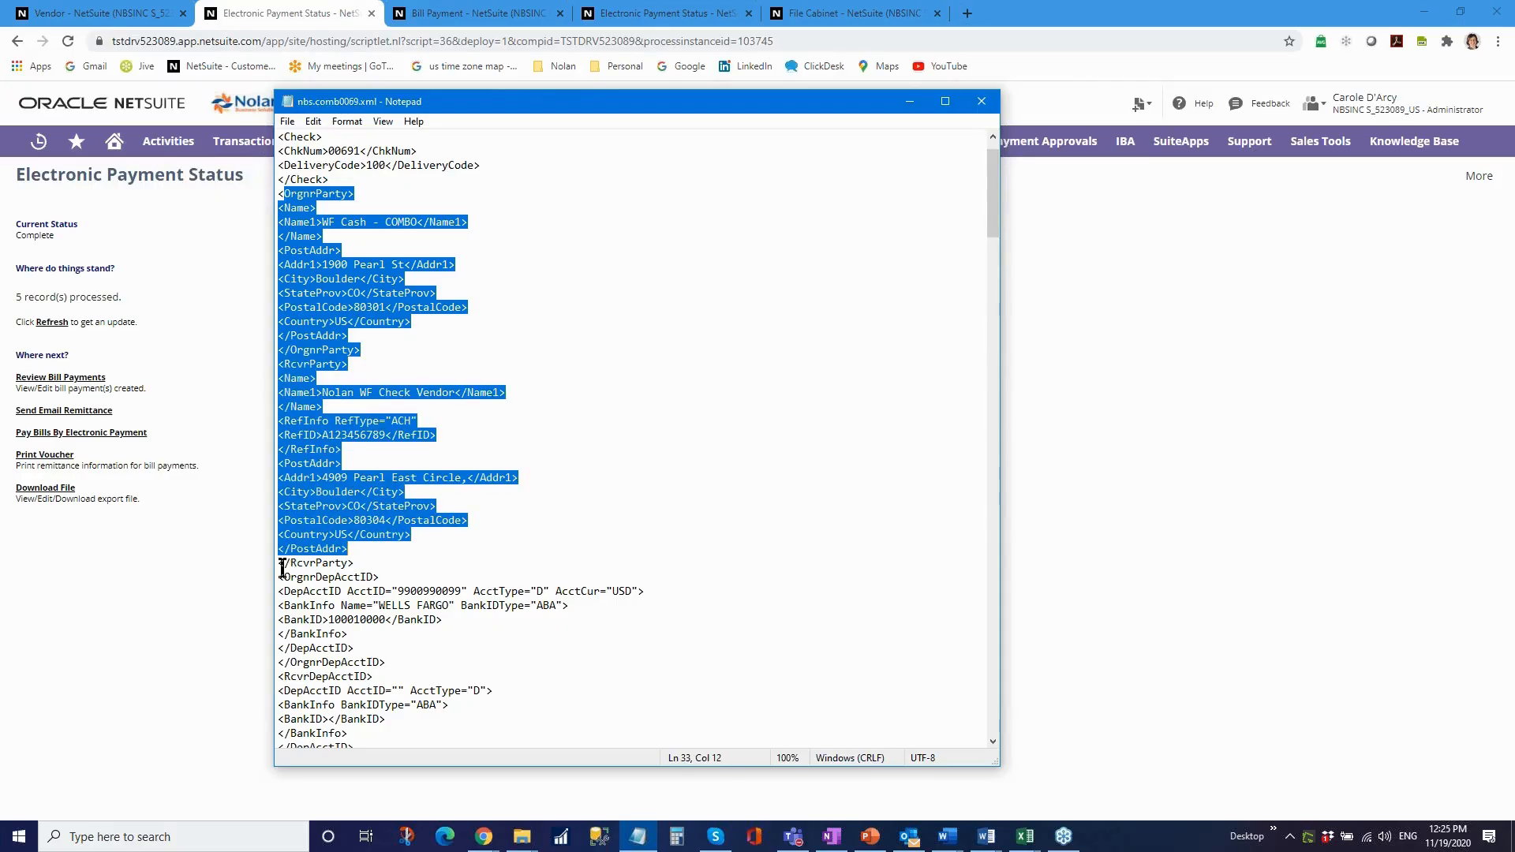
drag(279, 565, 308, 565)
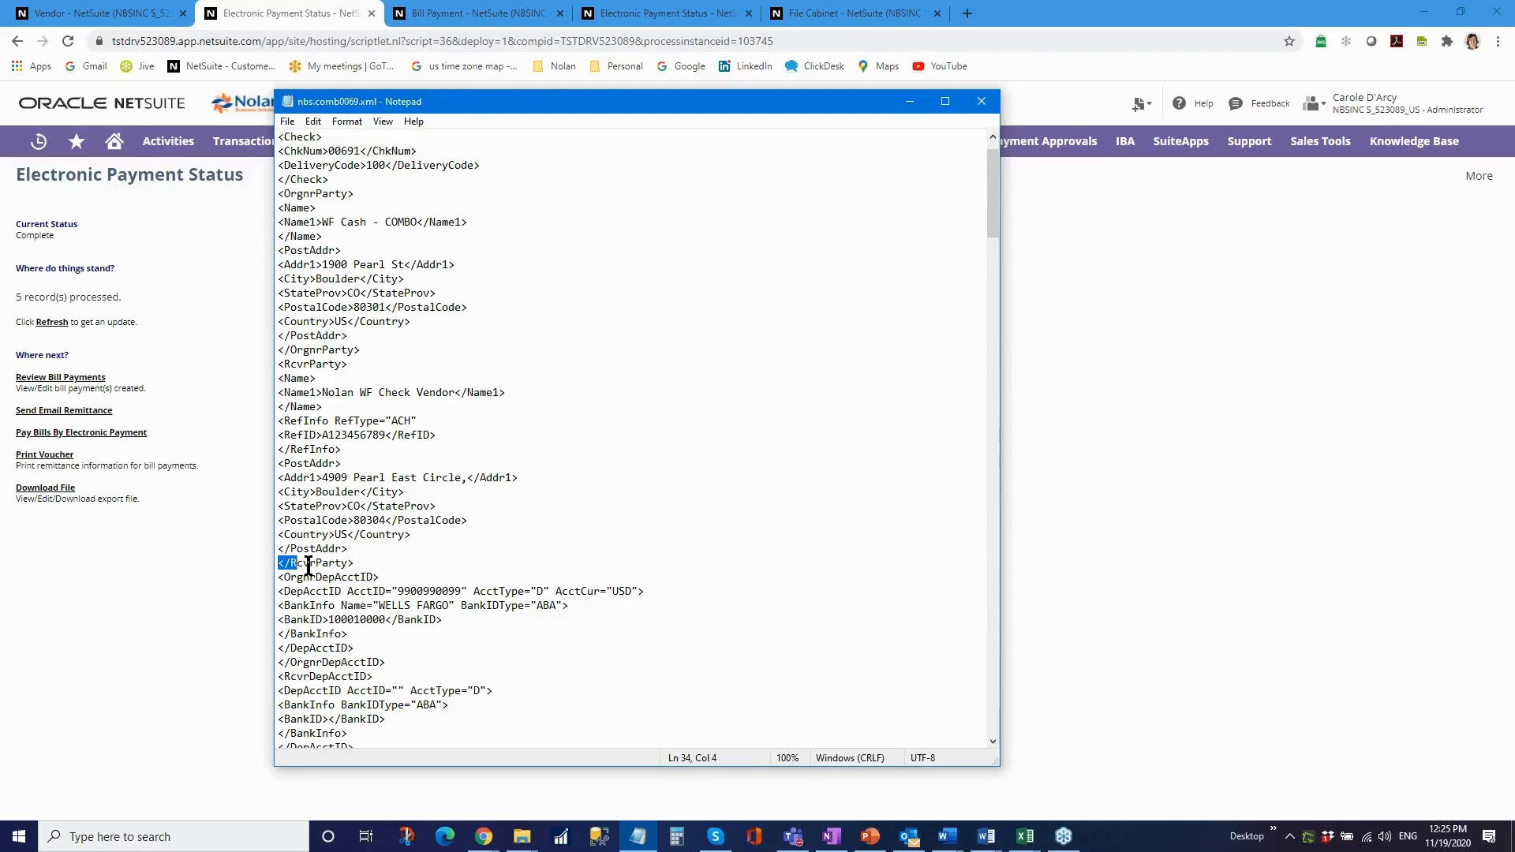
drag(307, 565, 624, 690)
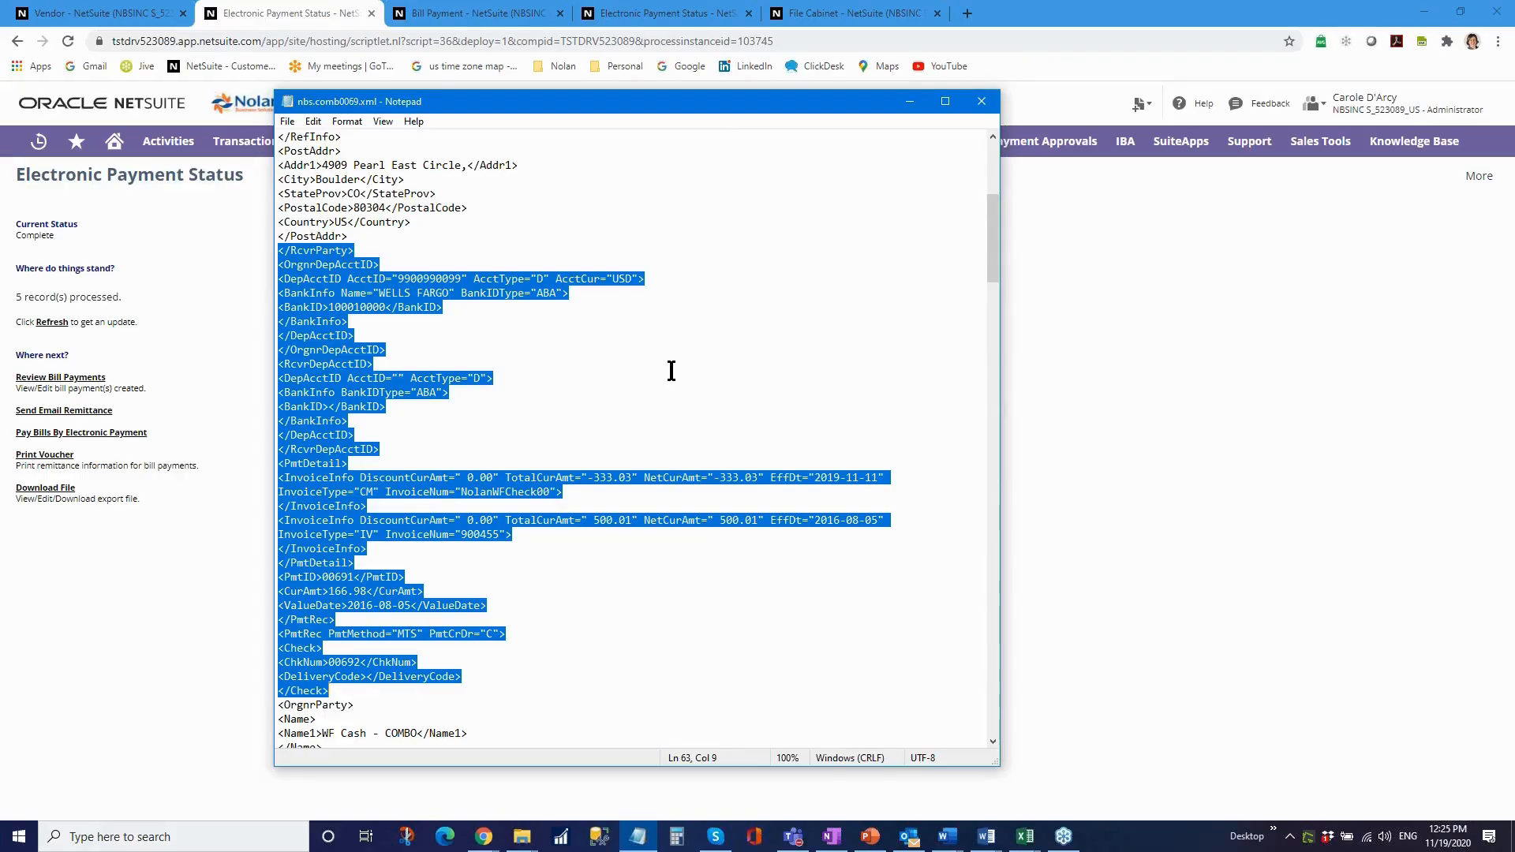
Close the payment file and open the NSEP folder in the File Cabinet to view the stored payment files.
click(983, 102)
click(443, 14)
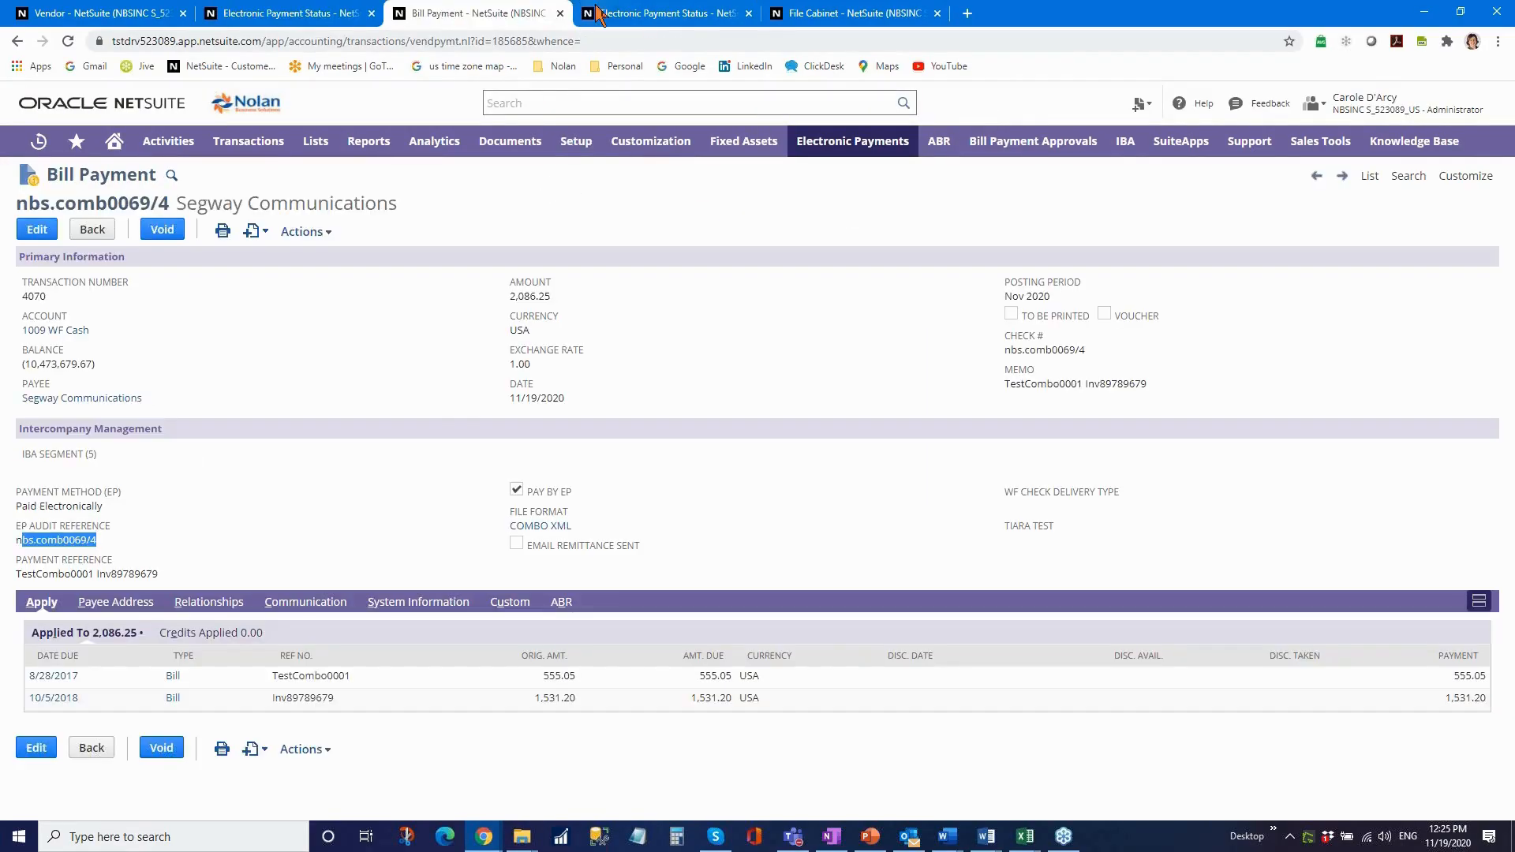
click(632, 16)
click(813, 13)
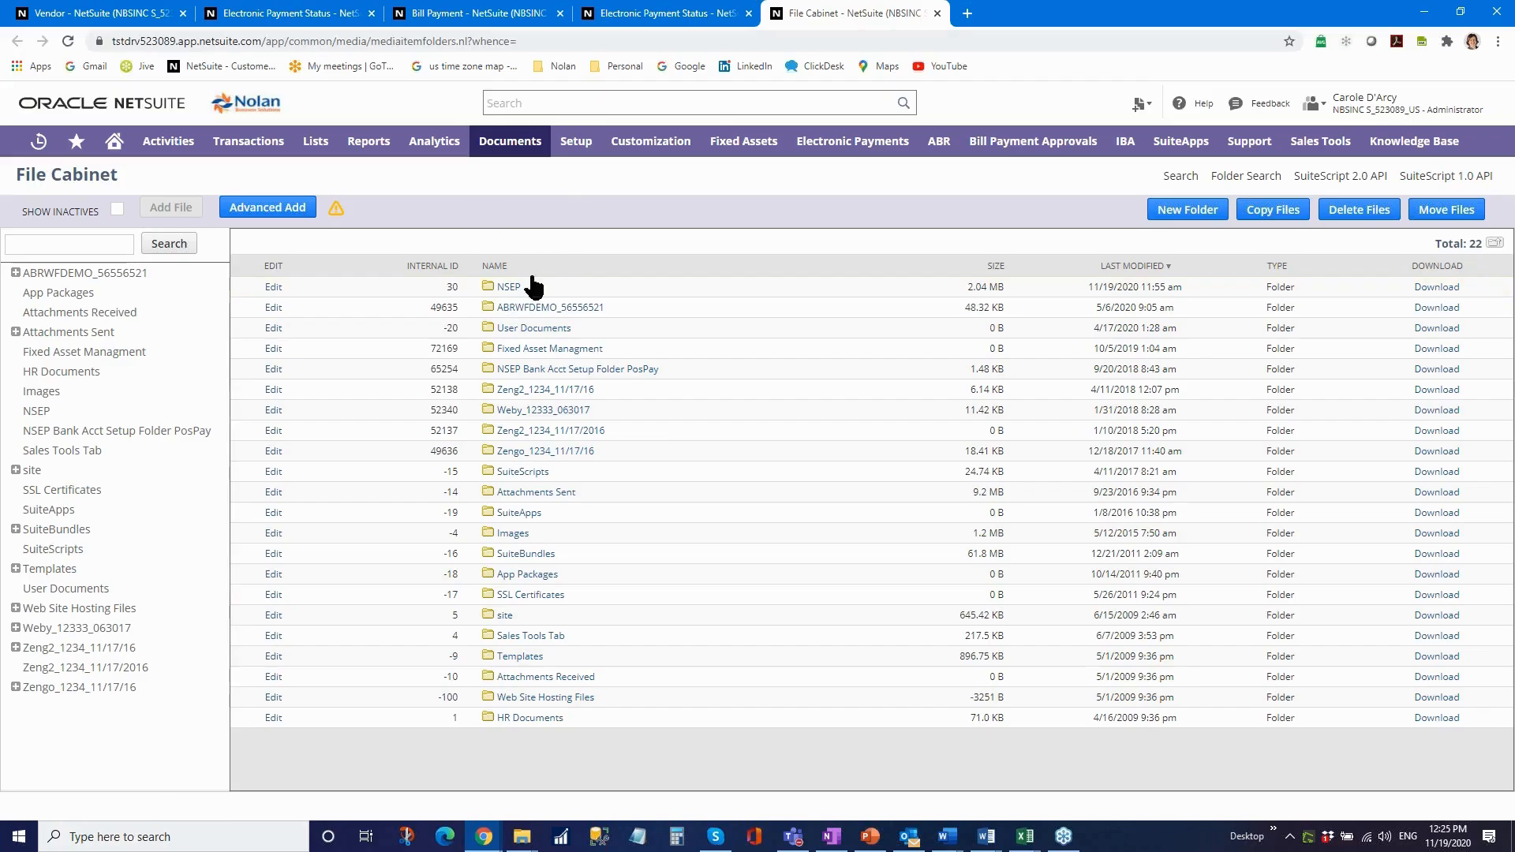
click(514, 288)
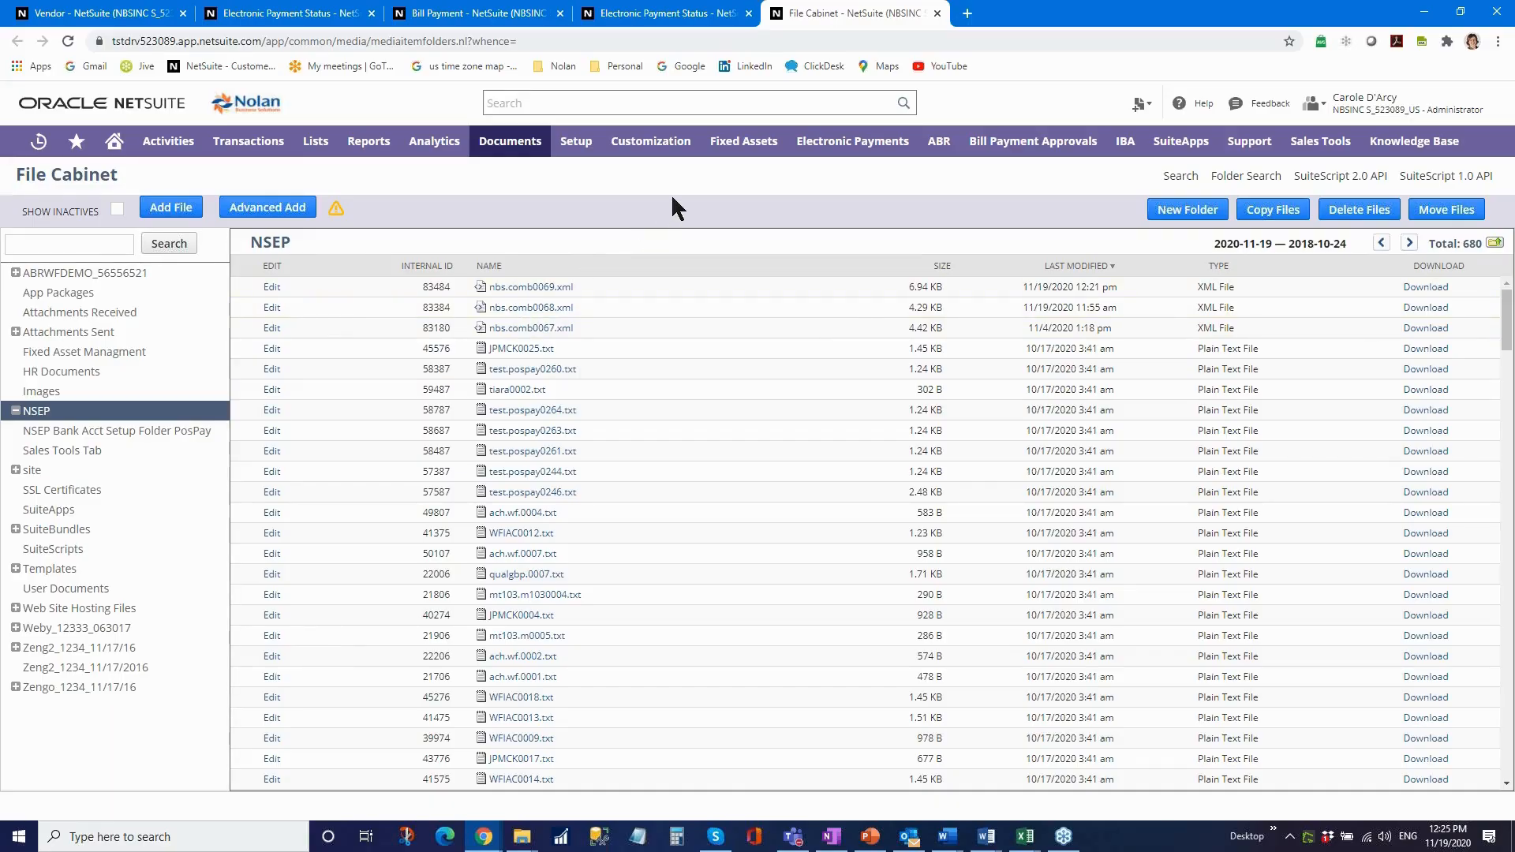
Open the Delete Payment/s page of Electronic Payments in a new browser tab.
mouse_move(870, 150)
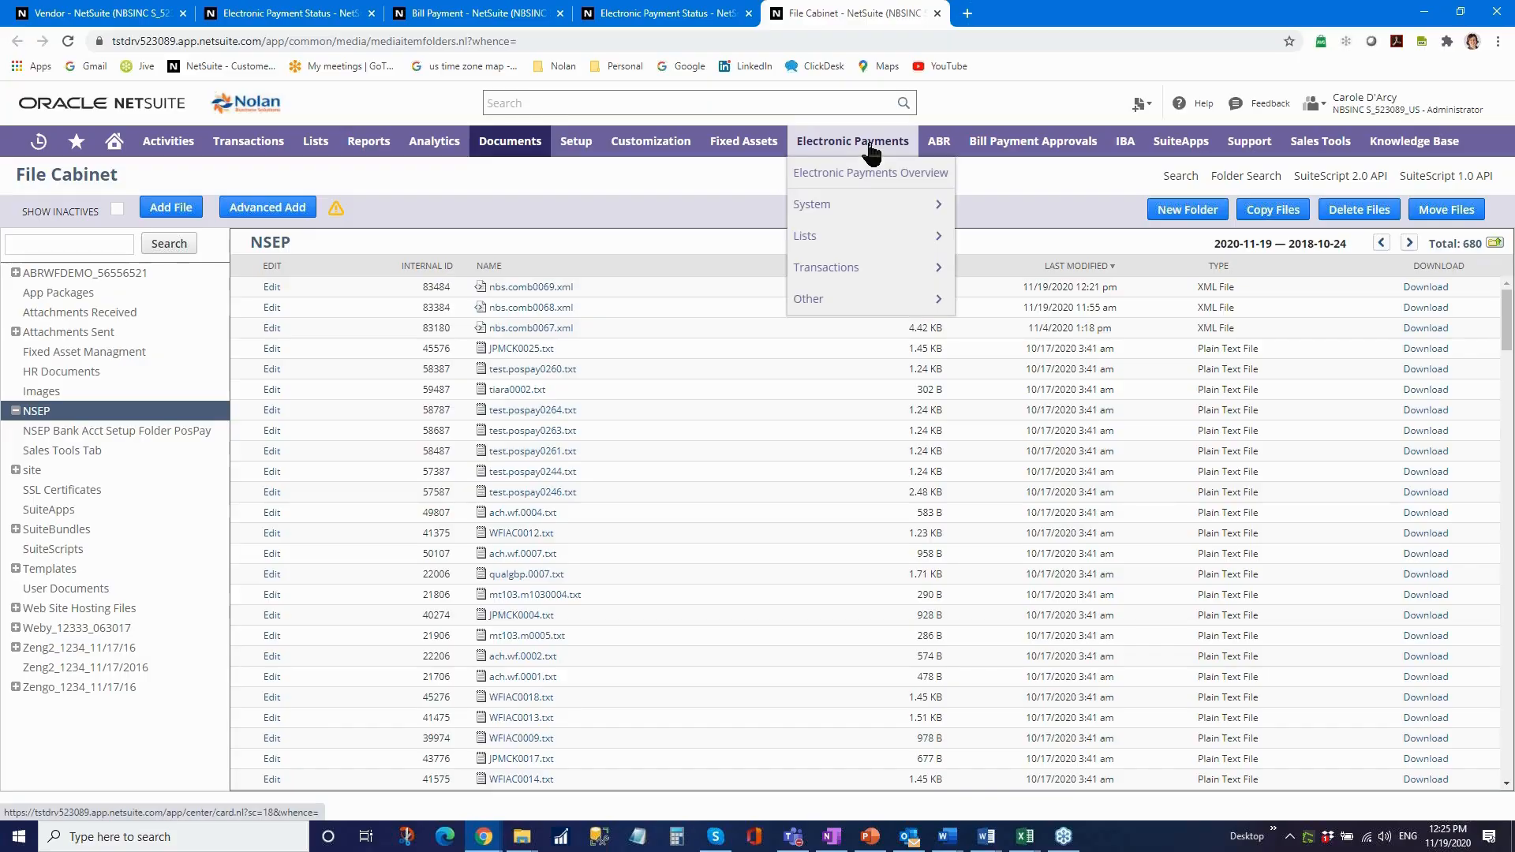
mouse_move(898, 275)
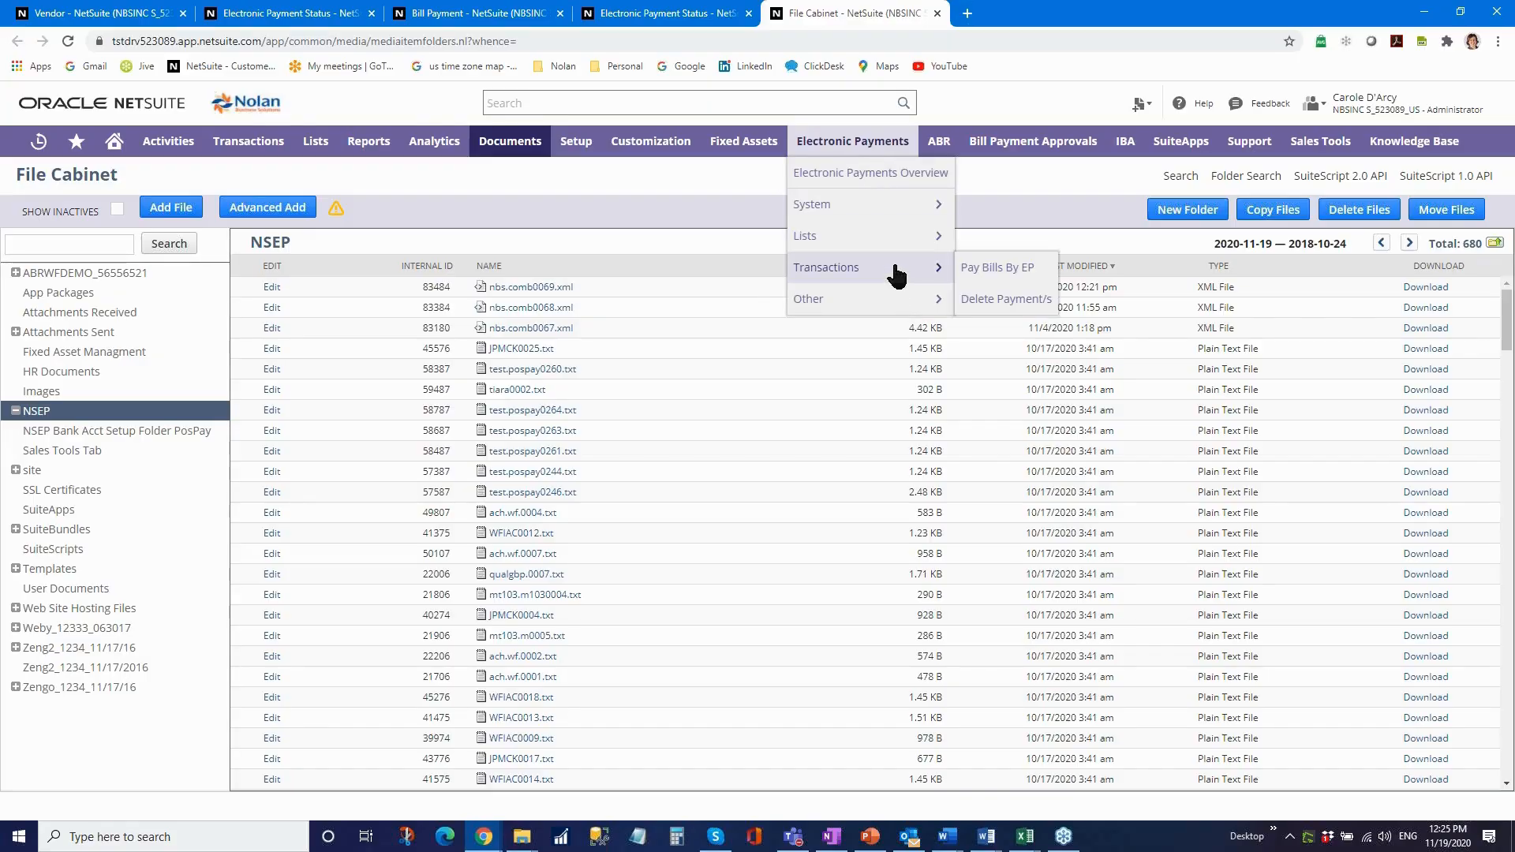
right_click(991, 308)
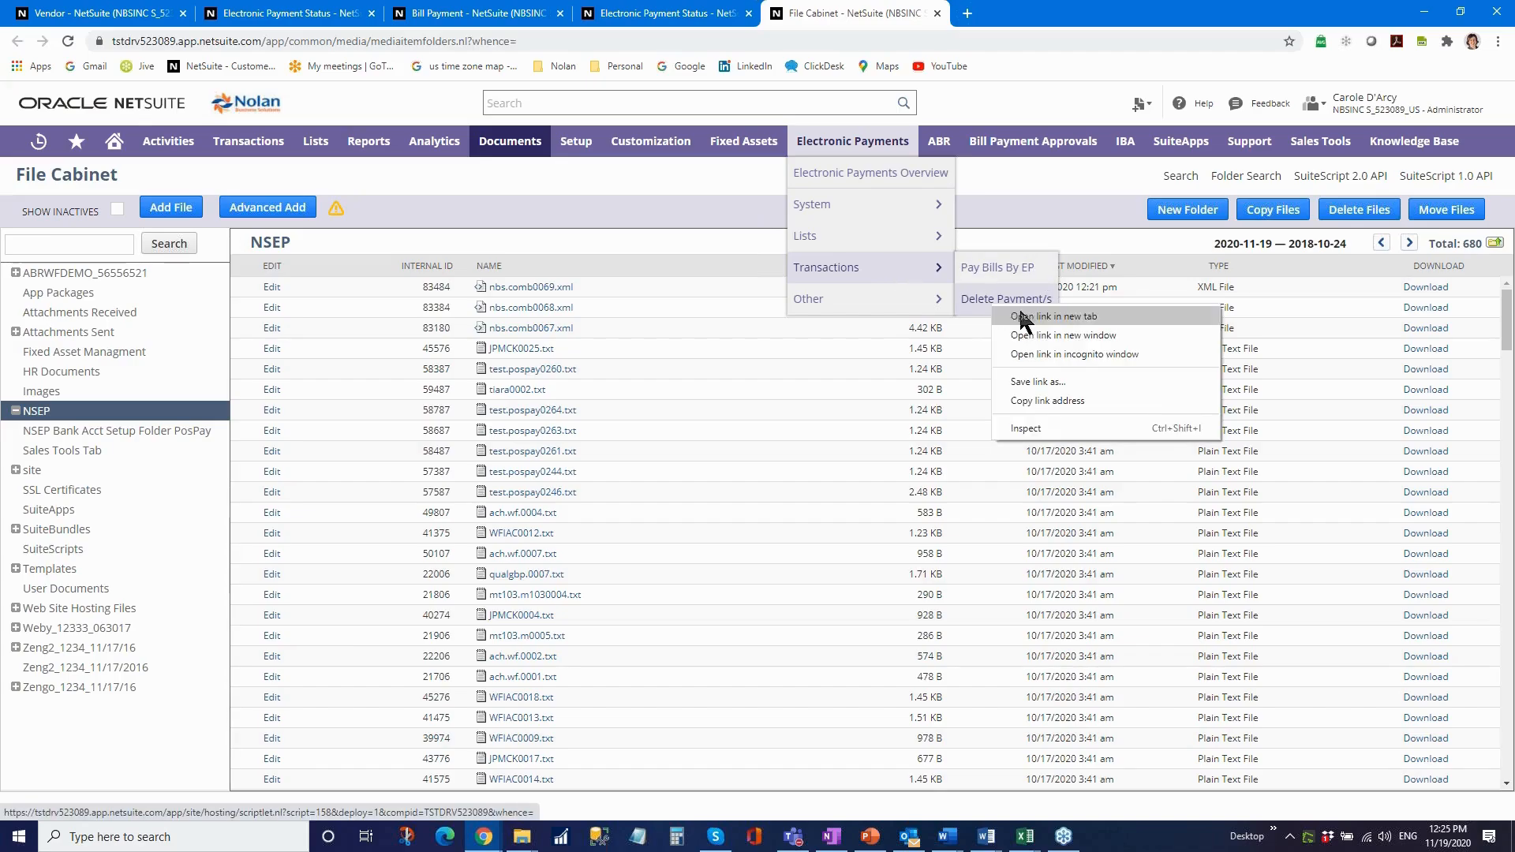
click(1029, 315)
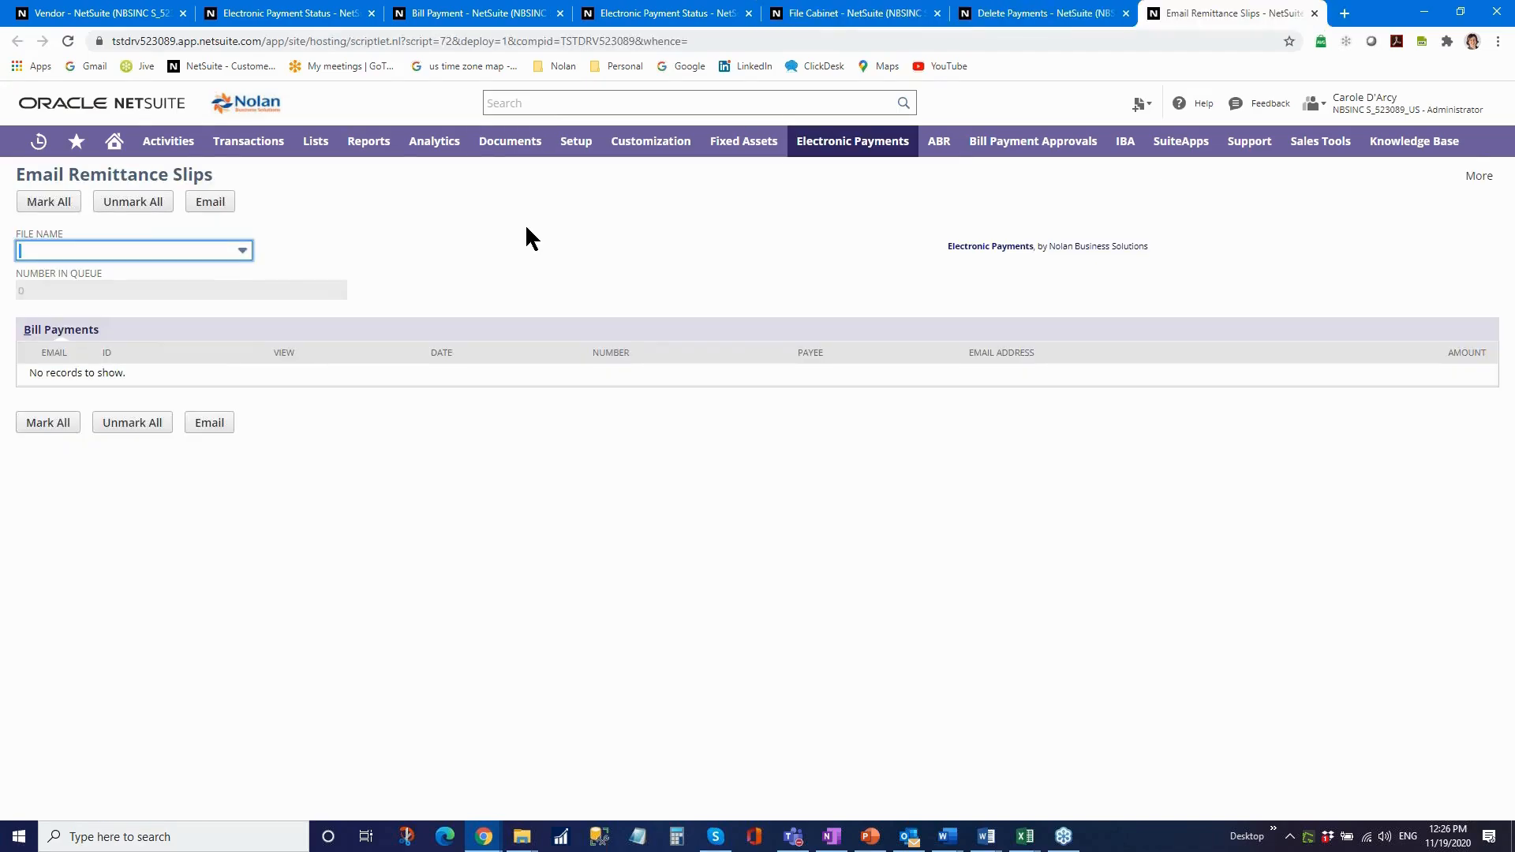
Load nbs.comb0069.xml in Email Remittance Slips, check the payees' e-mail addresses, and close that browser tab.
click(243, 252)
click(130, 292)
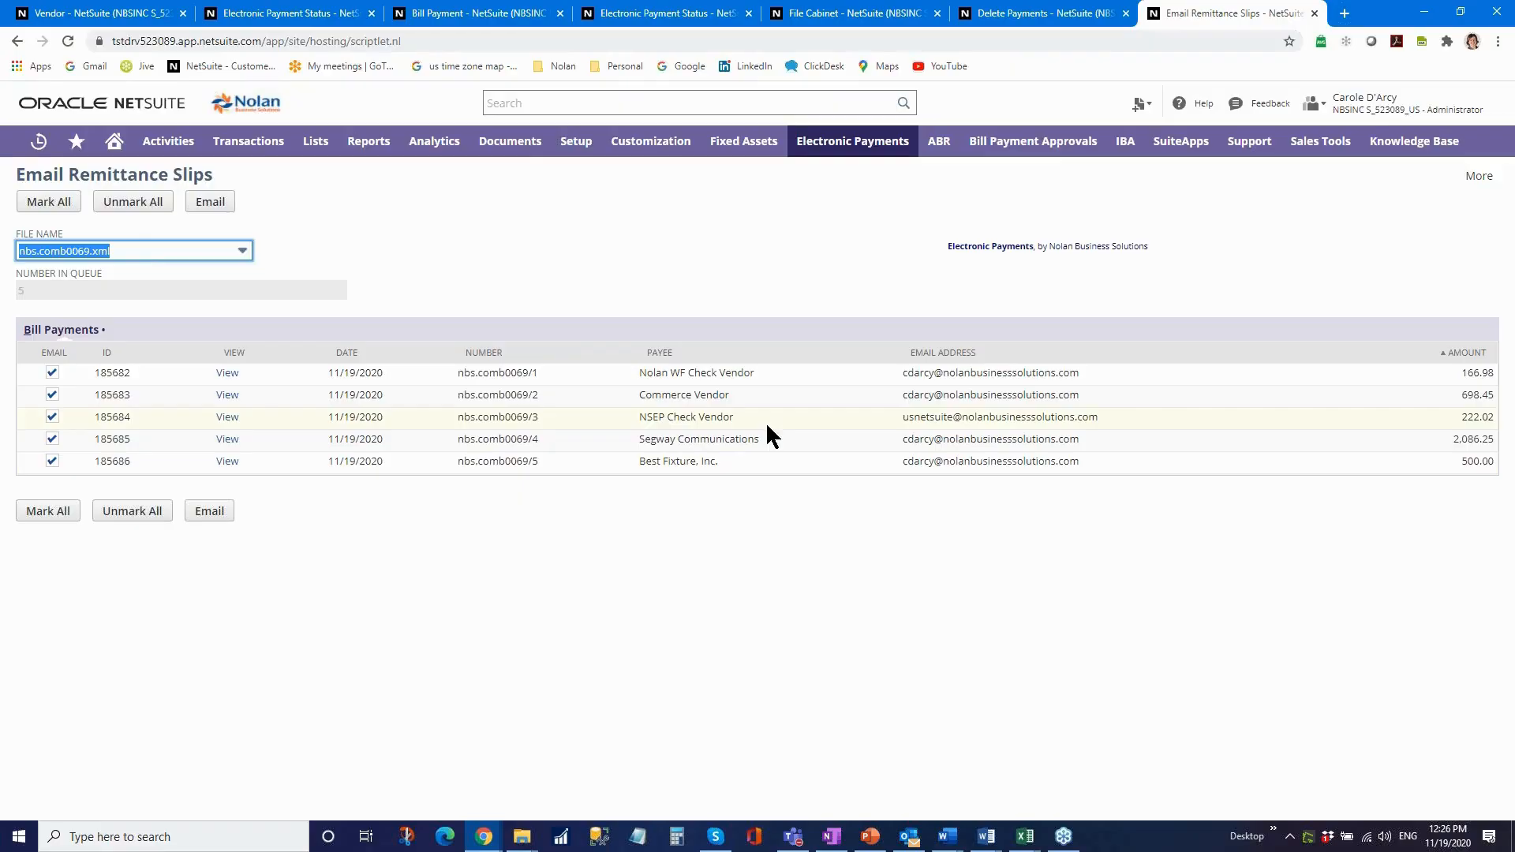
drag(902, 371, 1104, 366)
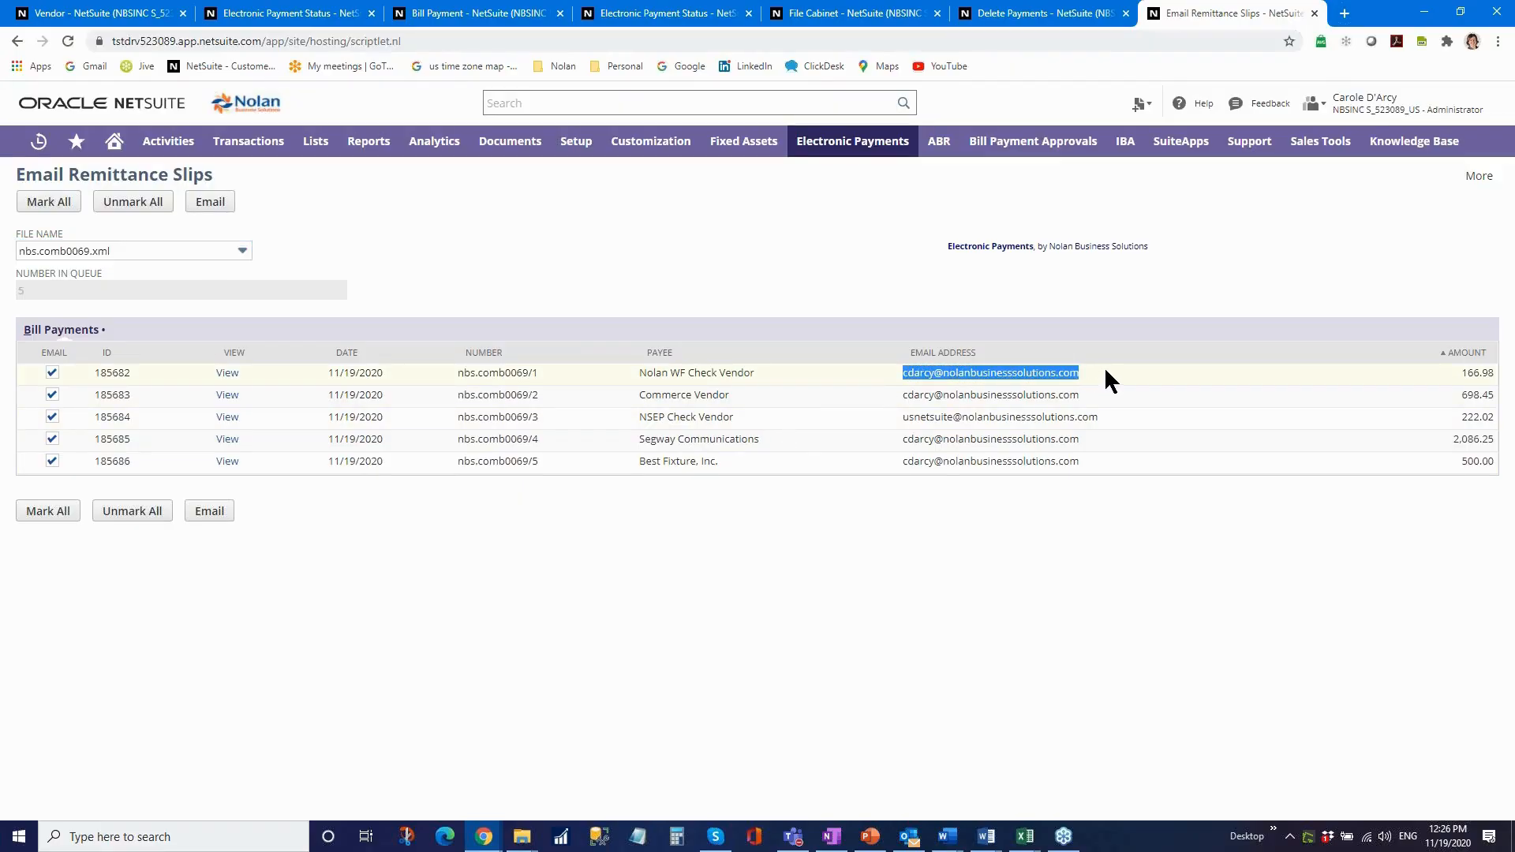
drag(903, 397, 1087, 402)
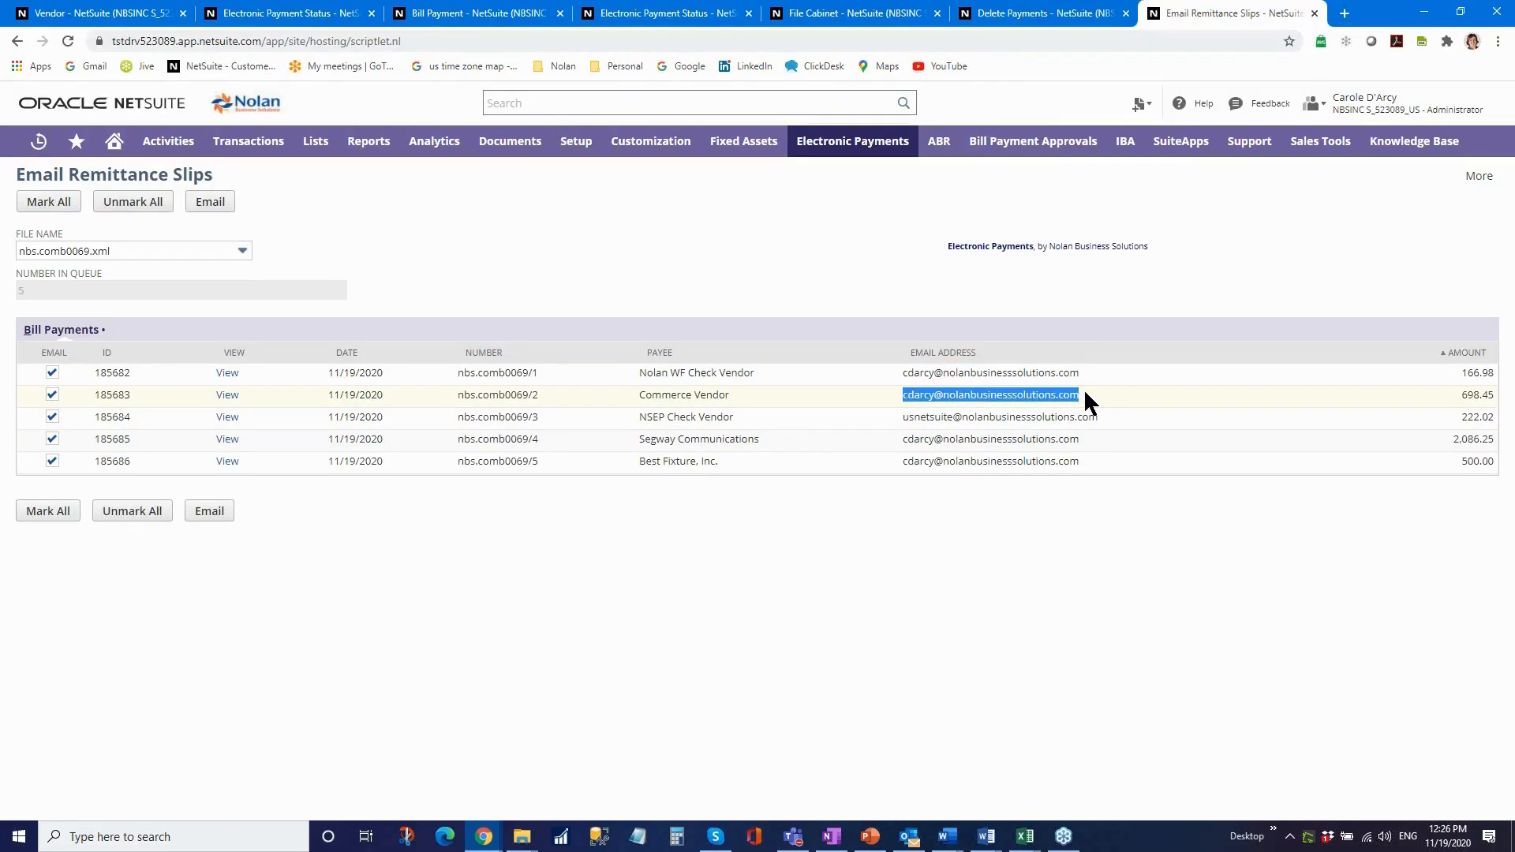
key(ctrl+w)
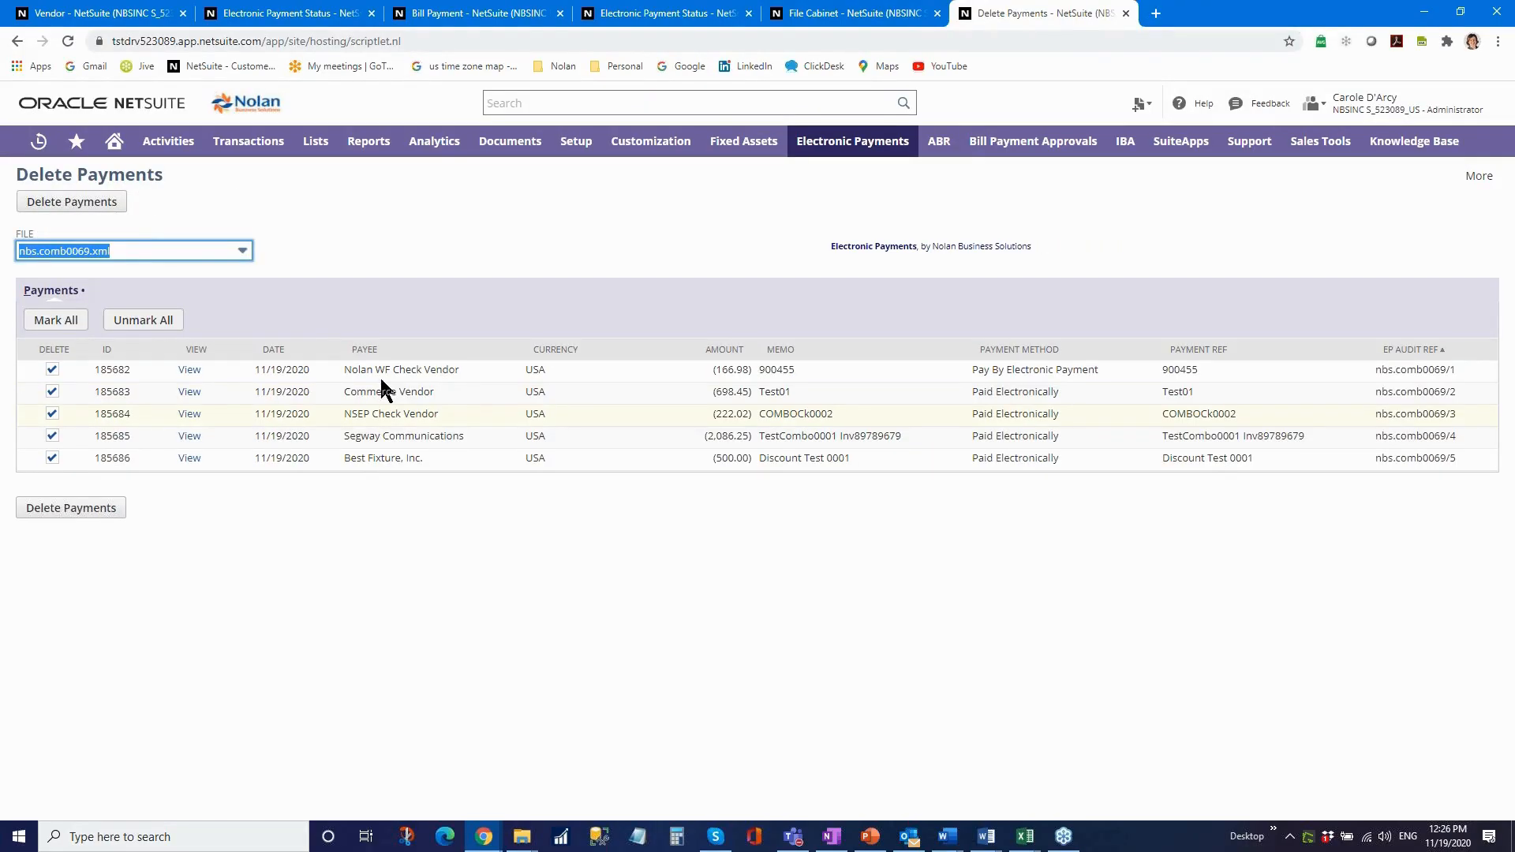
Reopen the closed Email Remittance Slips page, email the remittances for all marked nbs.comb0069.xml payments, and refresh the processing status.
key(ctrl+shift+t)
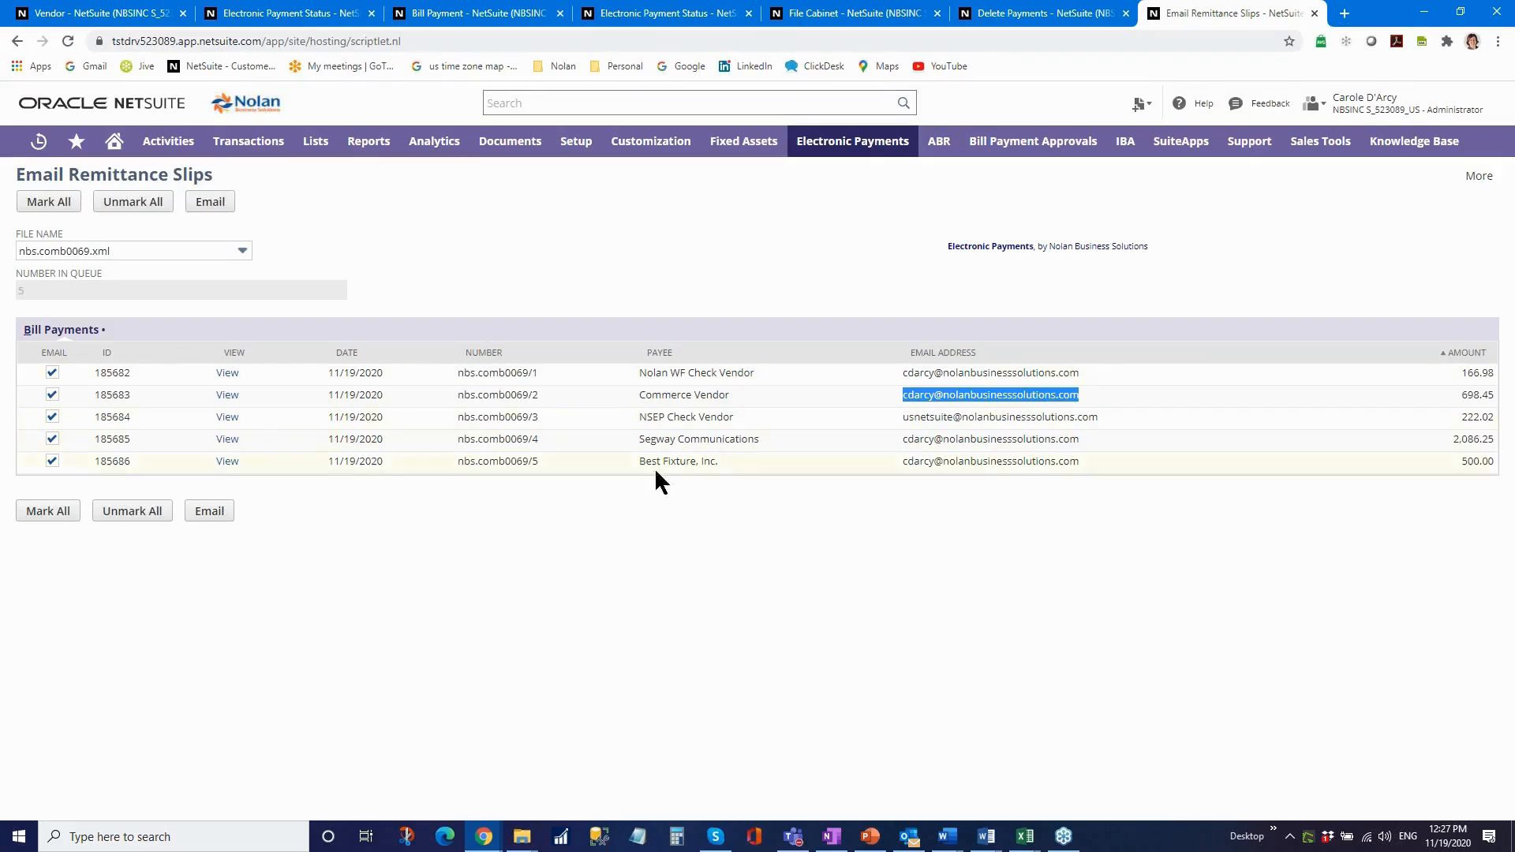
click(210, 514)
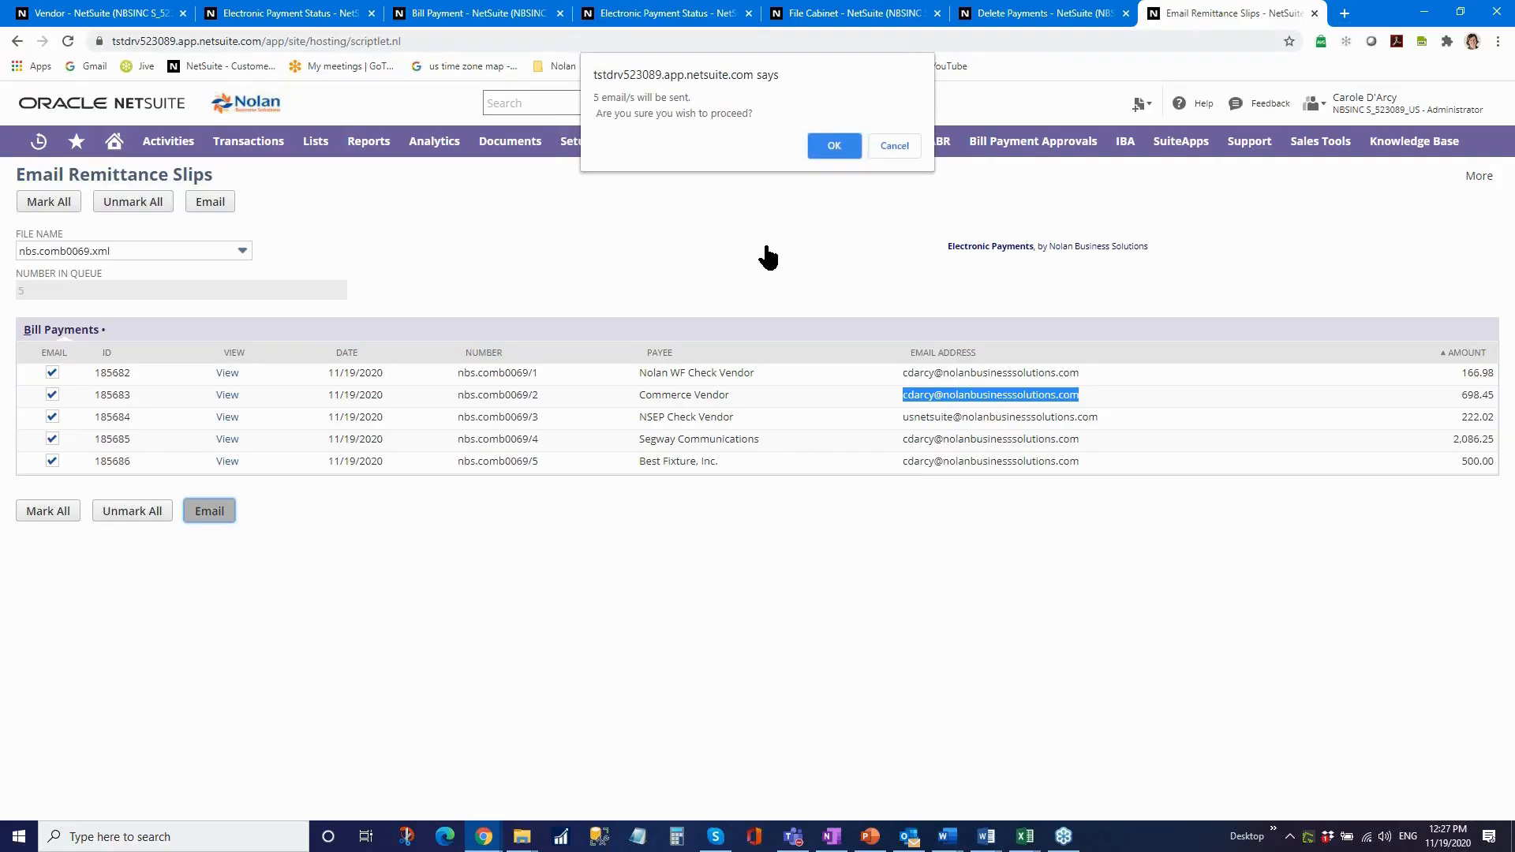
click(835, 152)
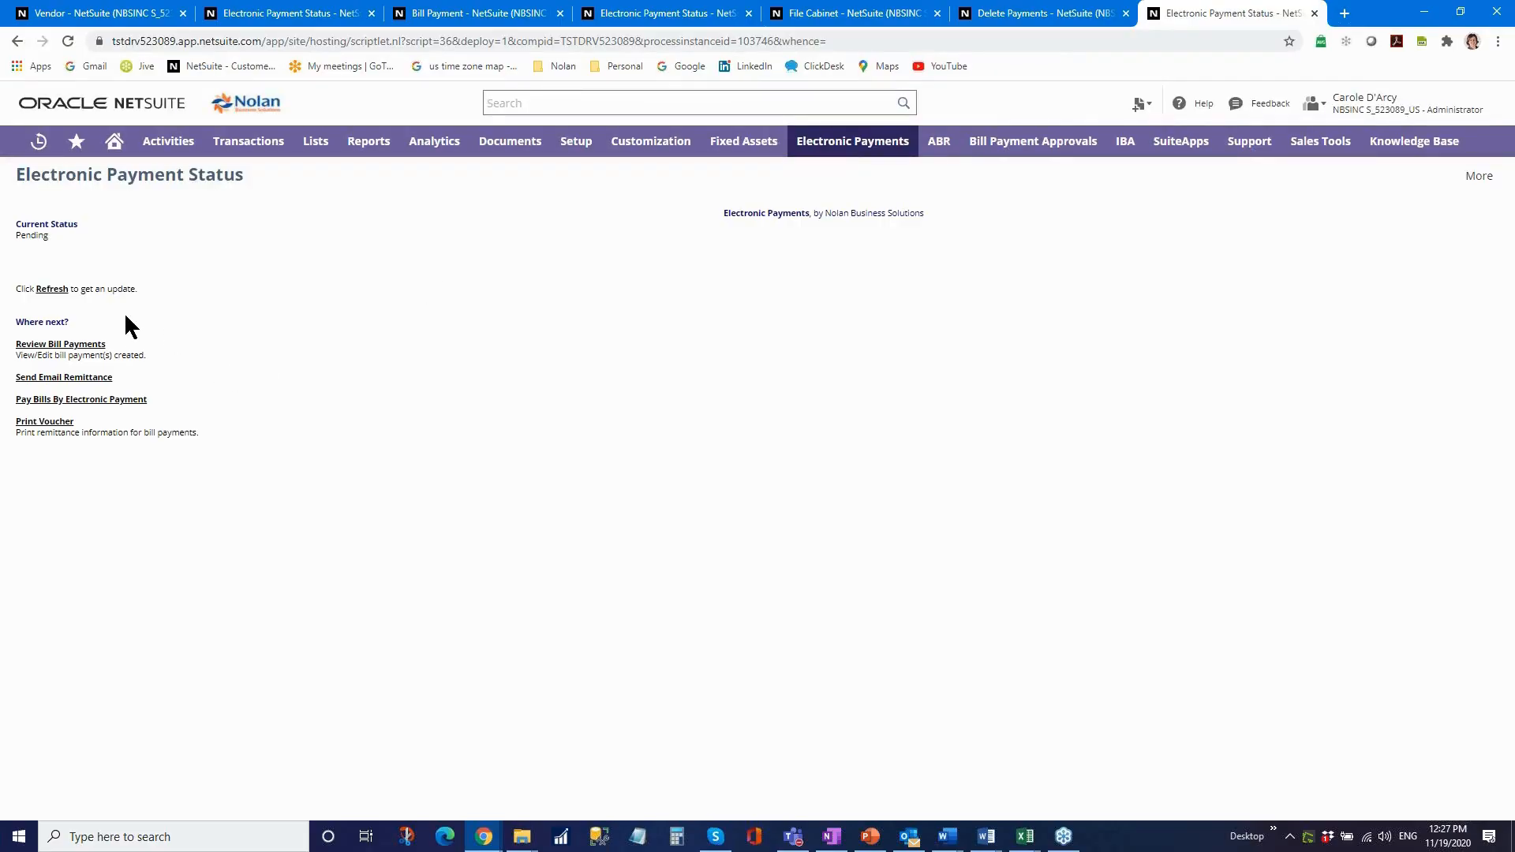
click(54, 289)
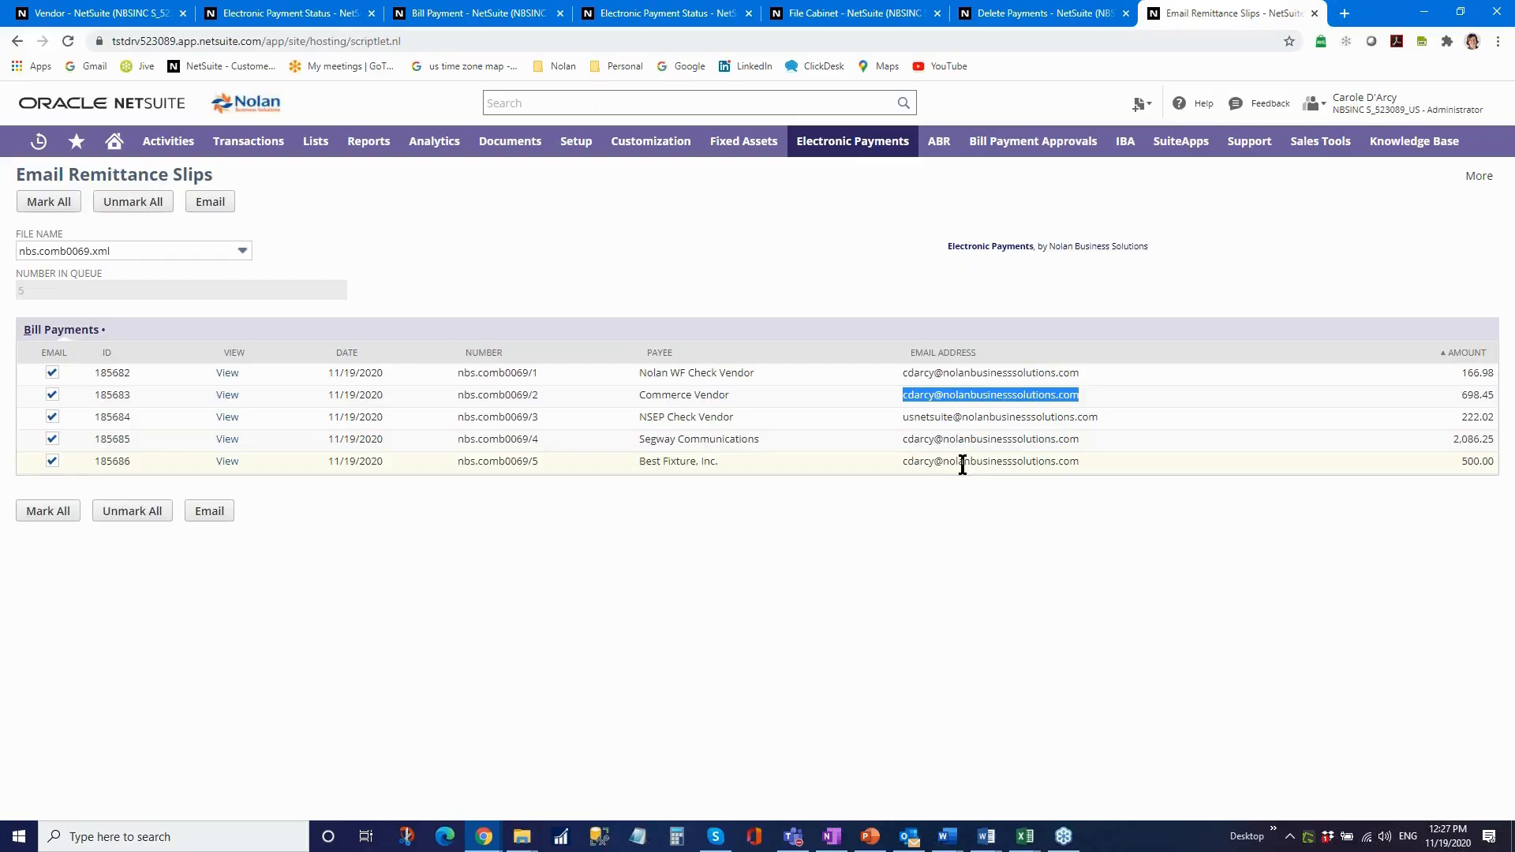
click(209, 515)
click(833, 146)
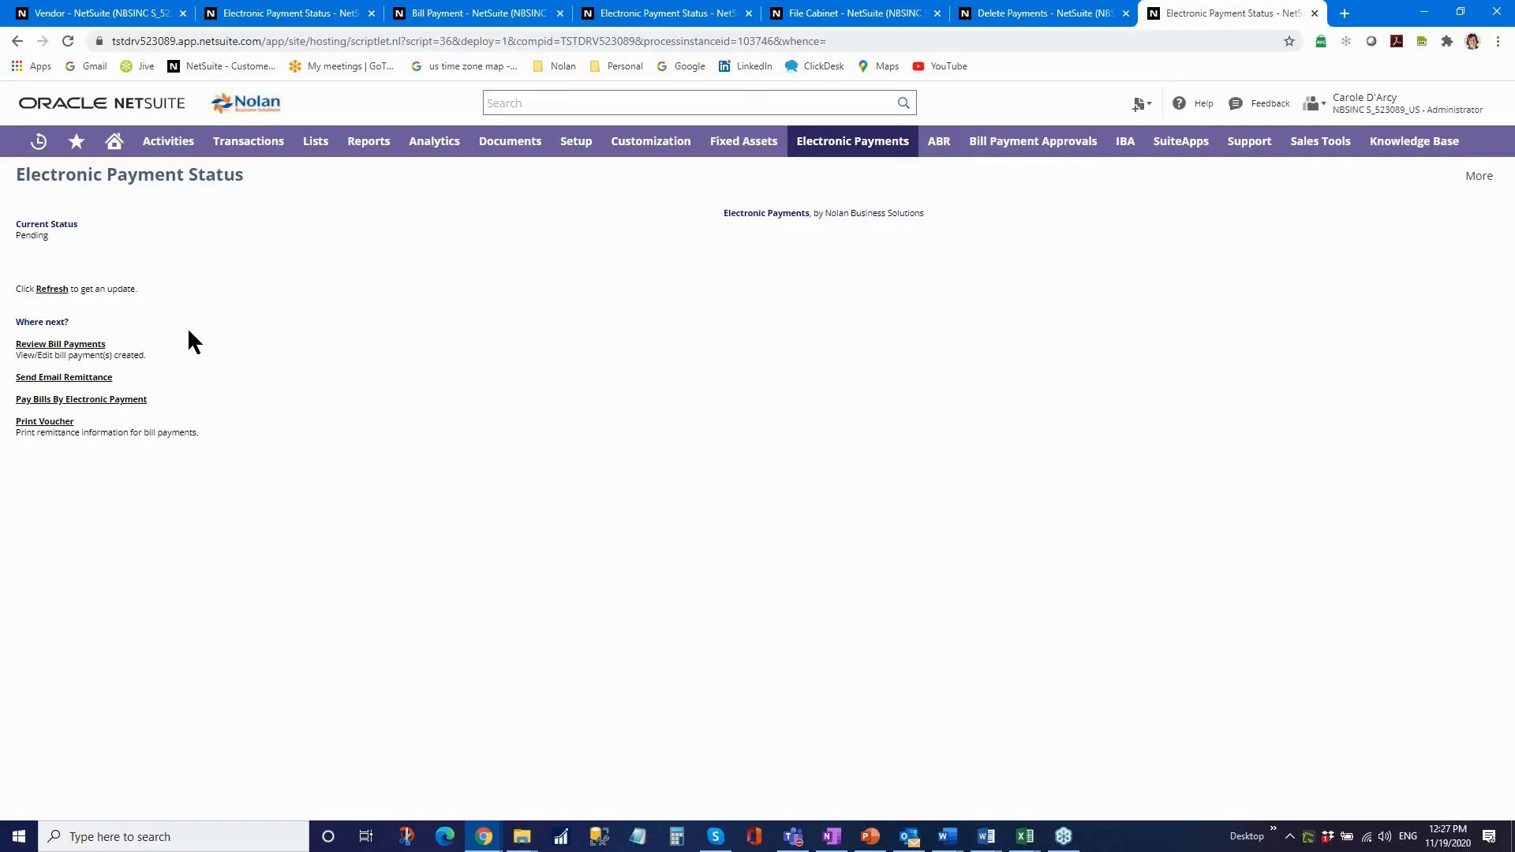
click(61, 290)
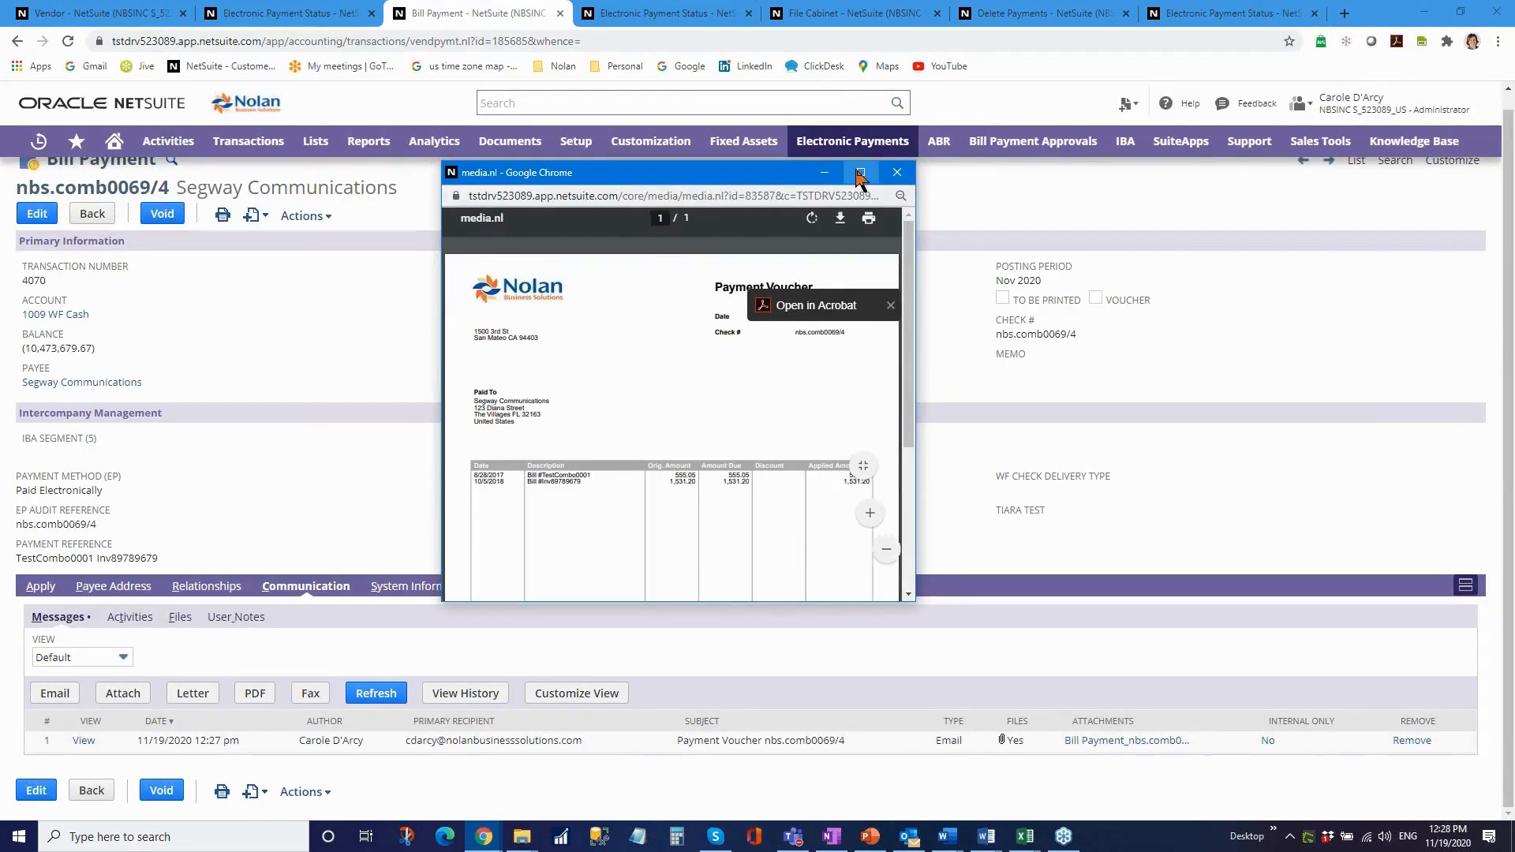
Maximize the Segway Communications payment voucher window and zoom in on the page.
double_click(854, 164)
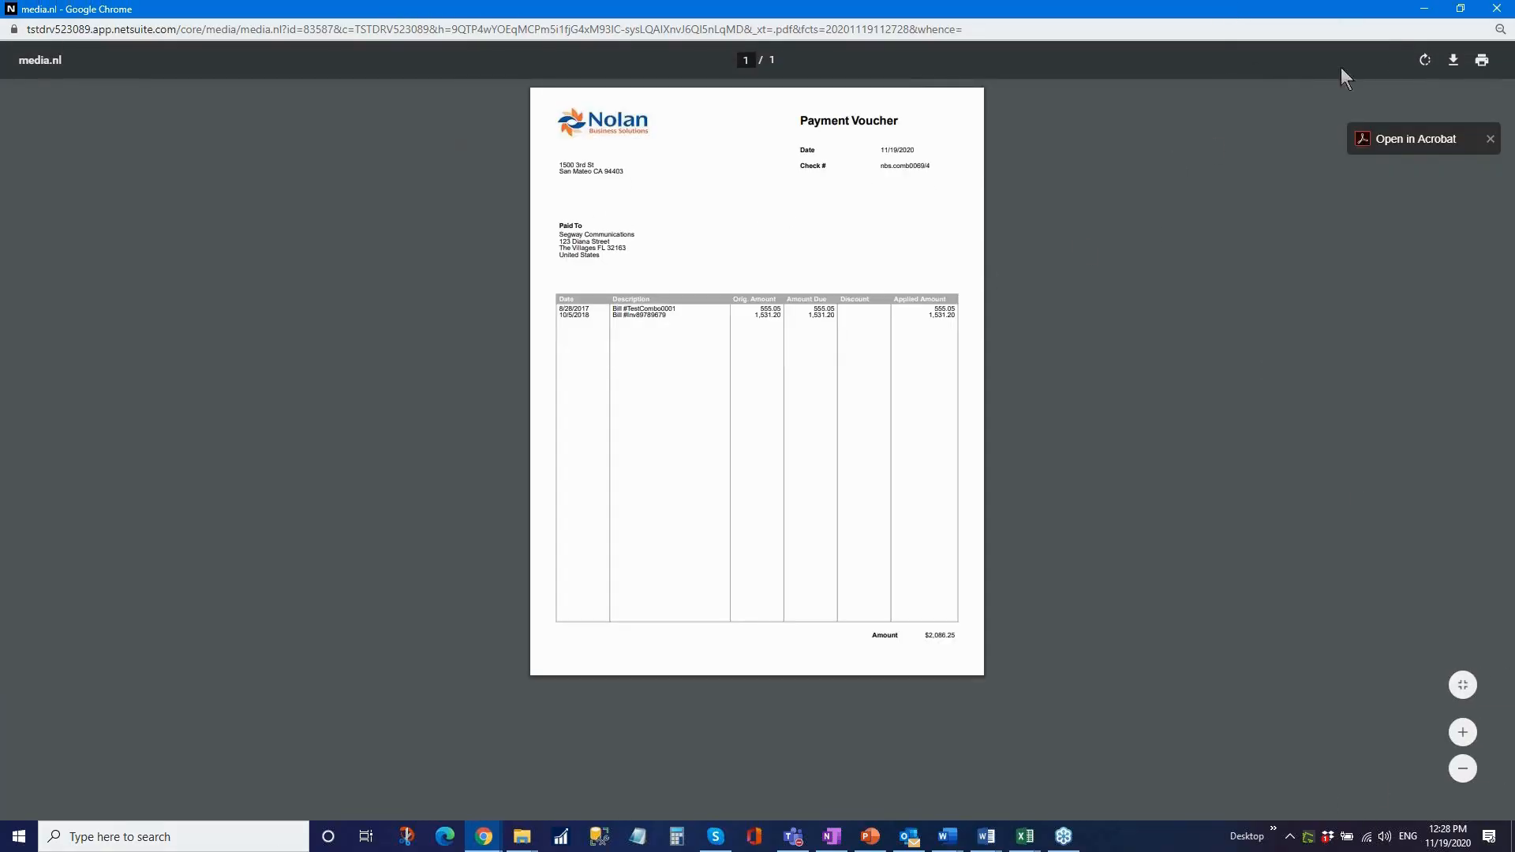
click(1462, 734)
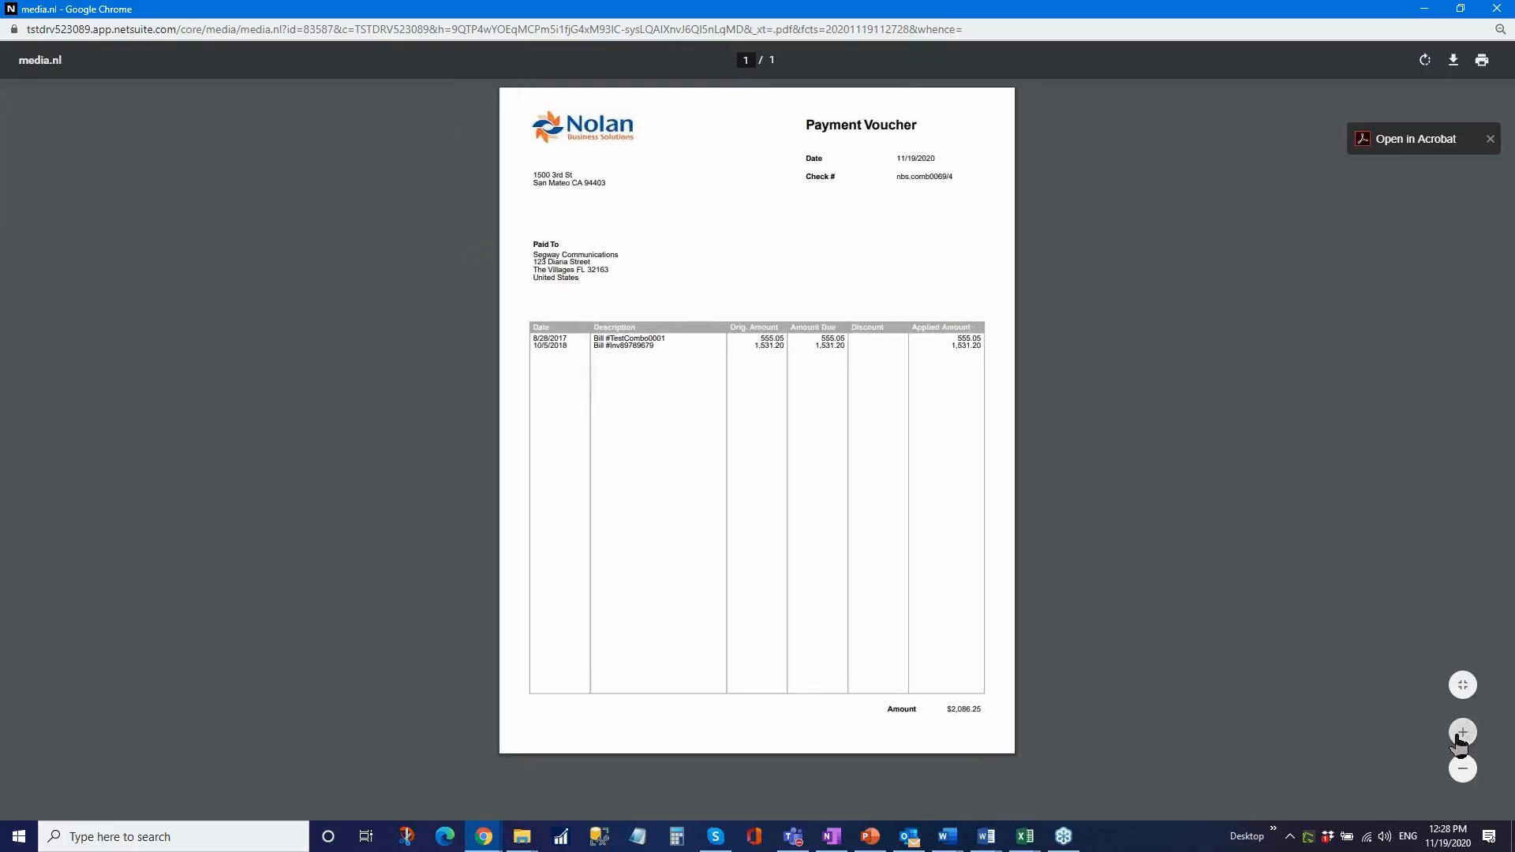
click(1461, 734)
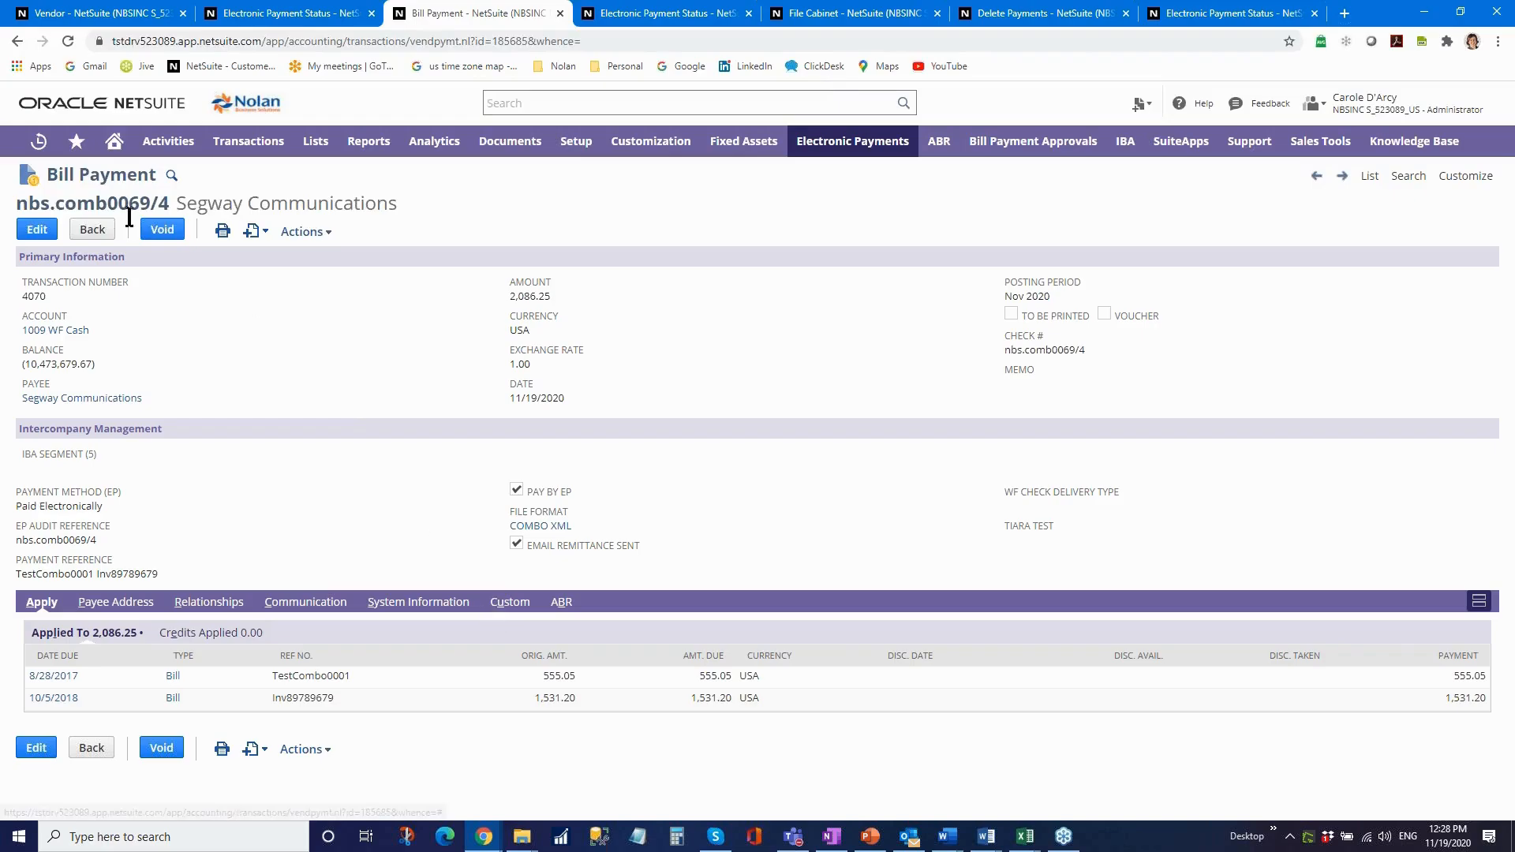
Open the voucher attached to the message under Segway Communications bill payment nbs.comb0069/4, view it full size, and close it.
click(308, 603)
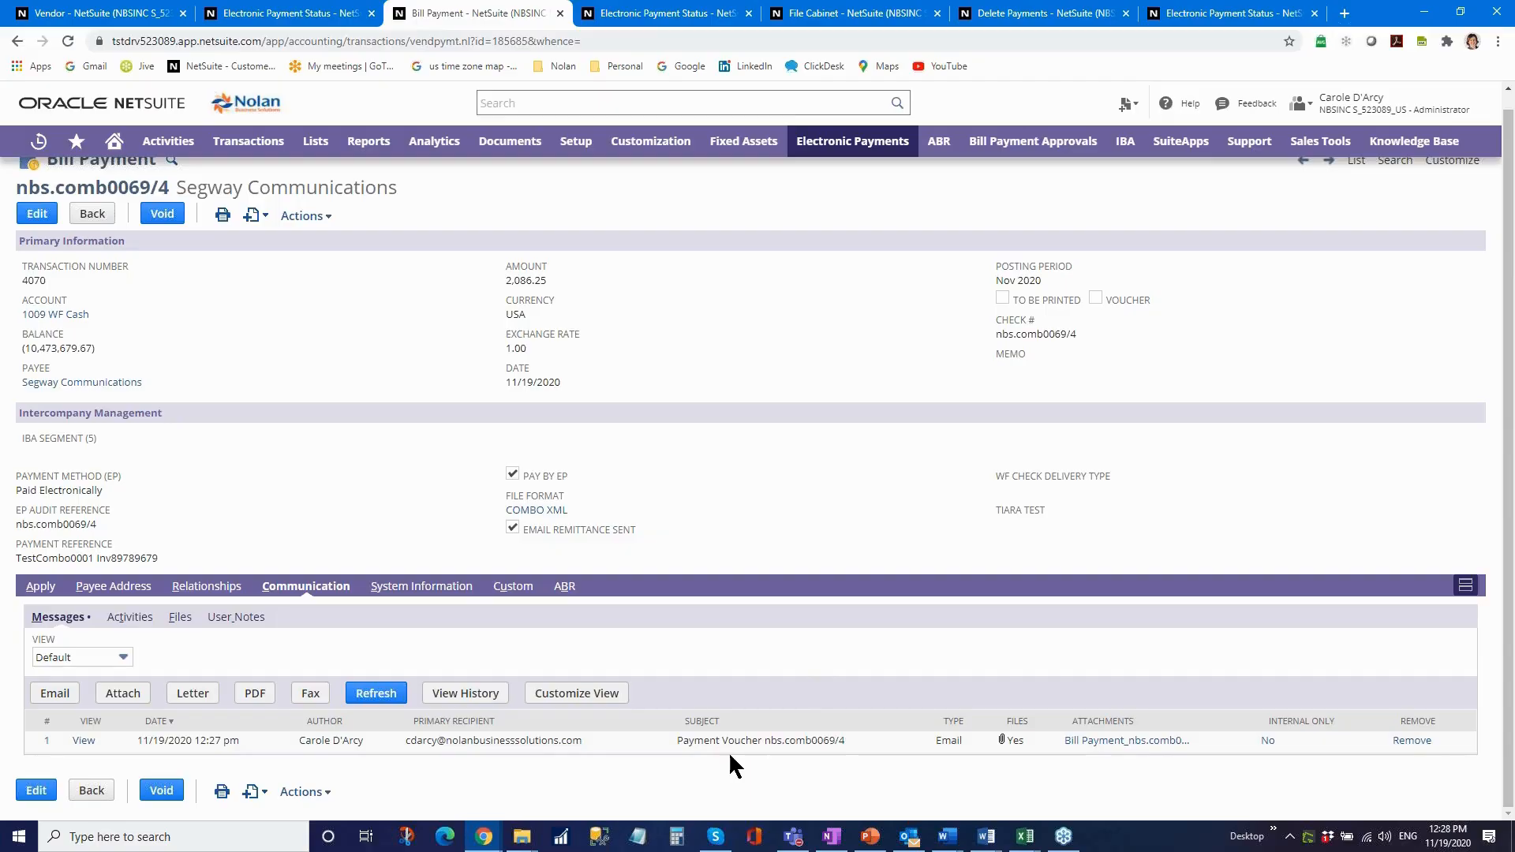
click(1109, 743)
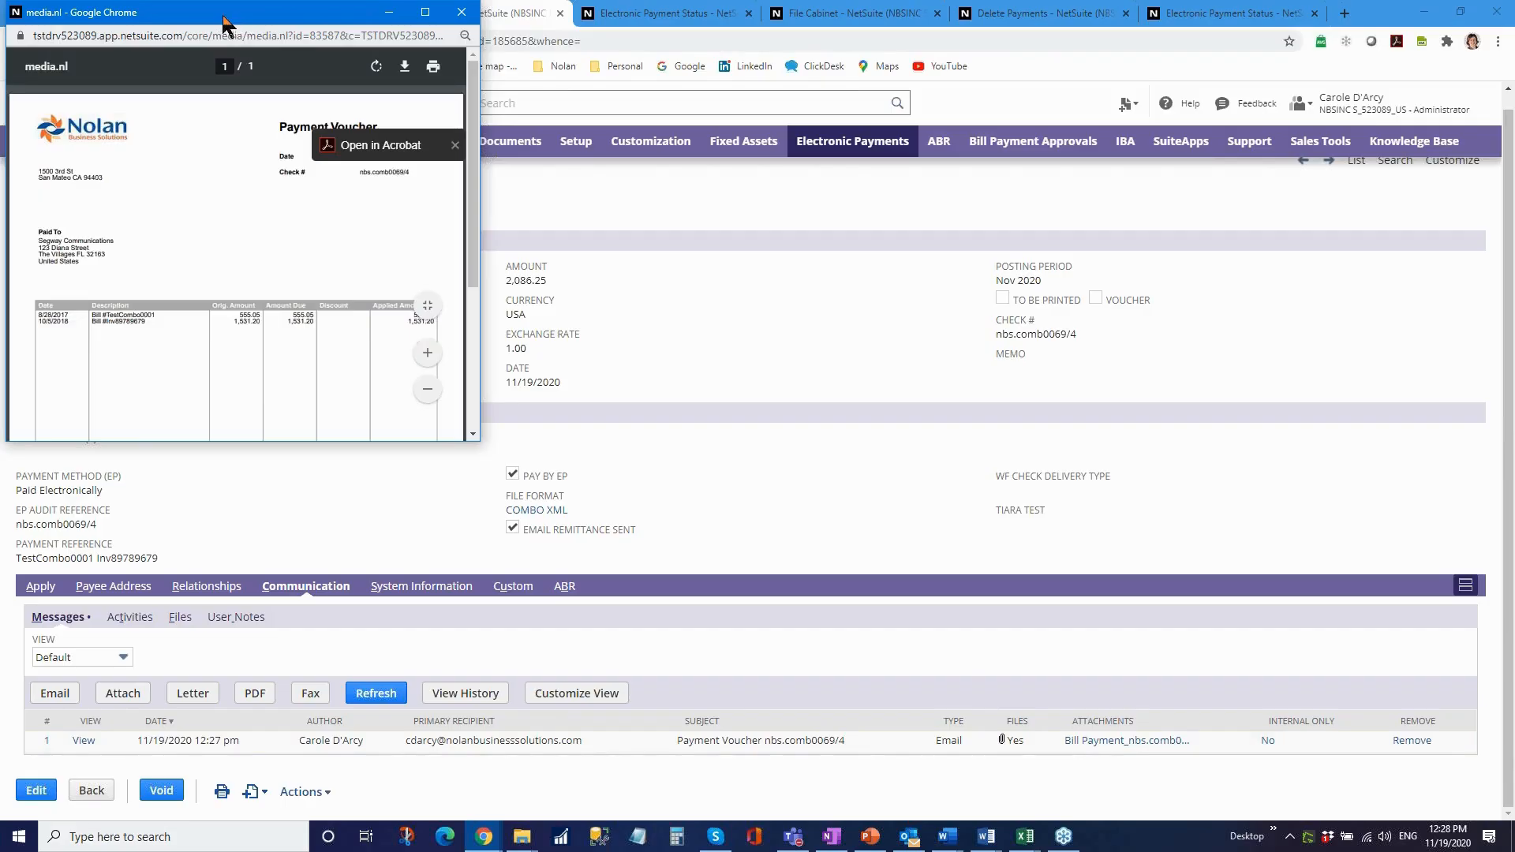
drag(321, 21, 769, 194)
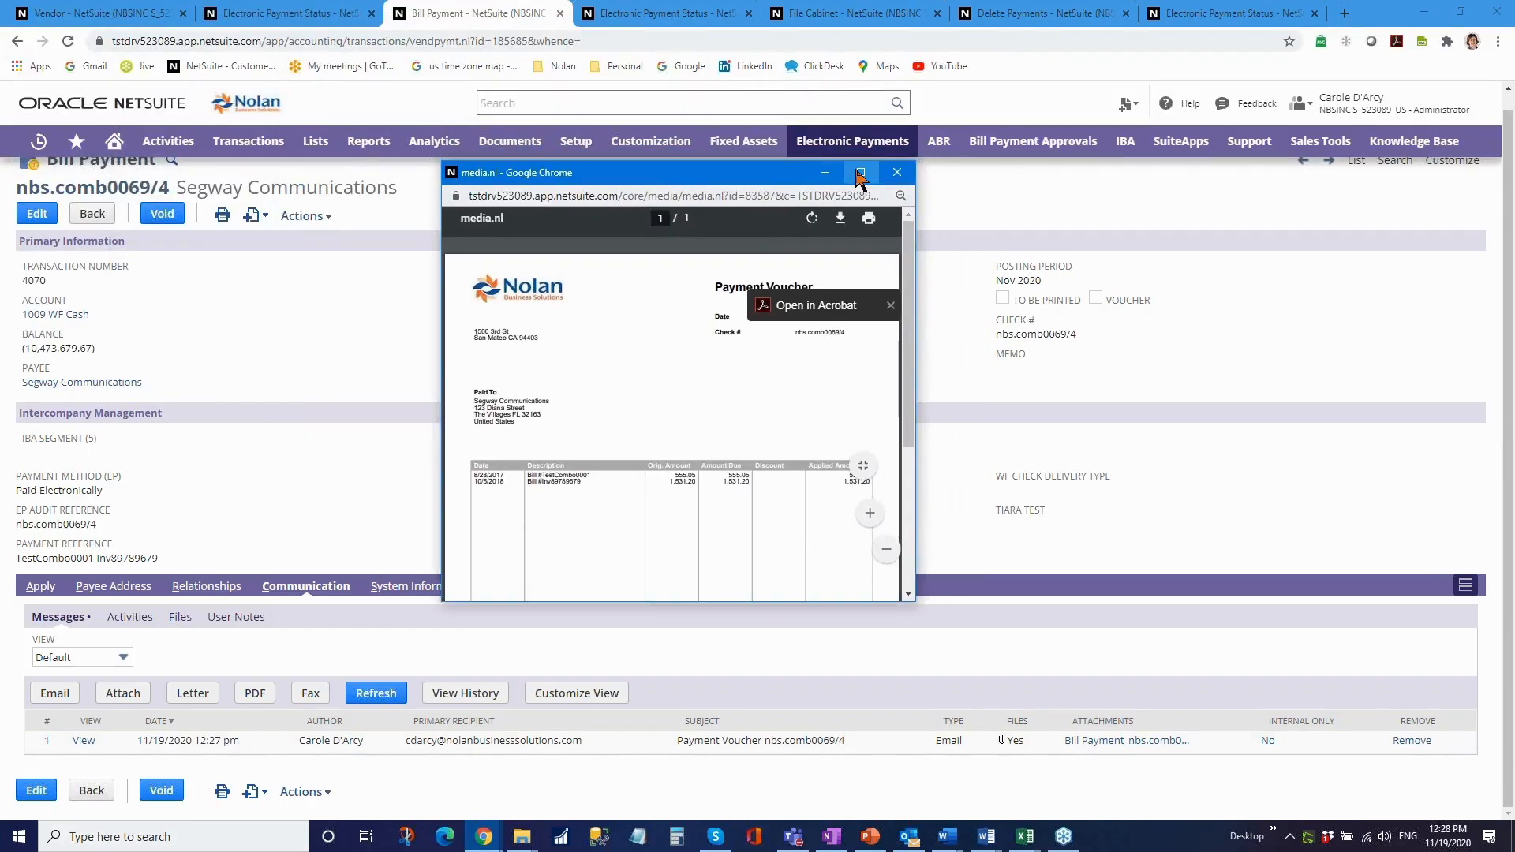
click(860, 167)
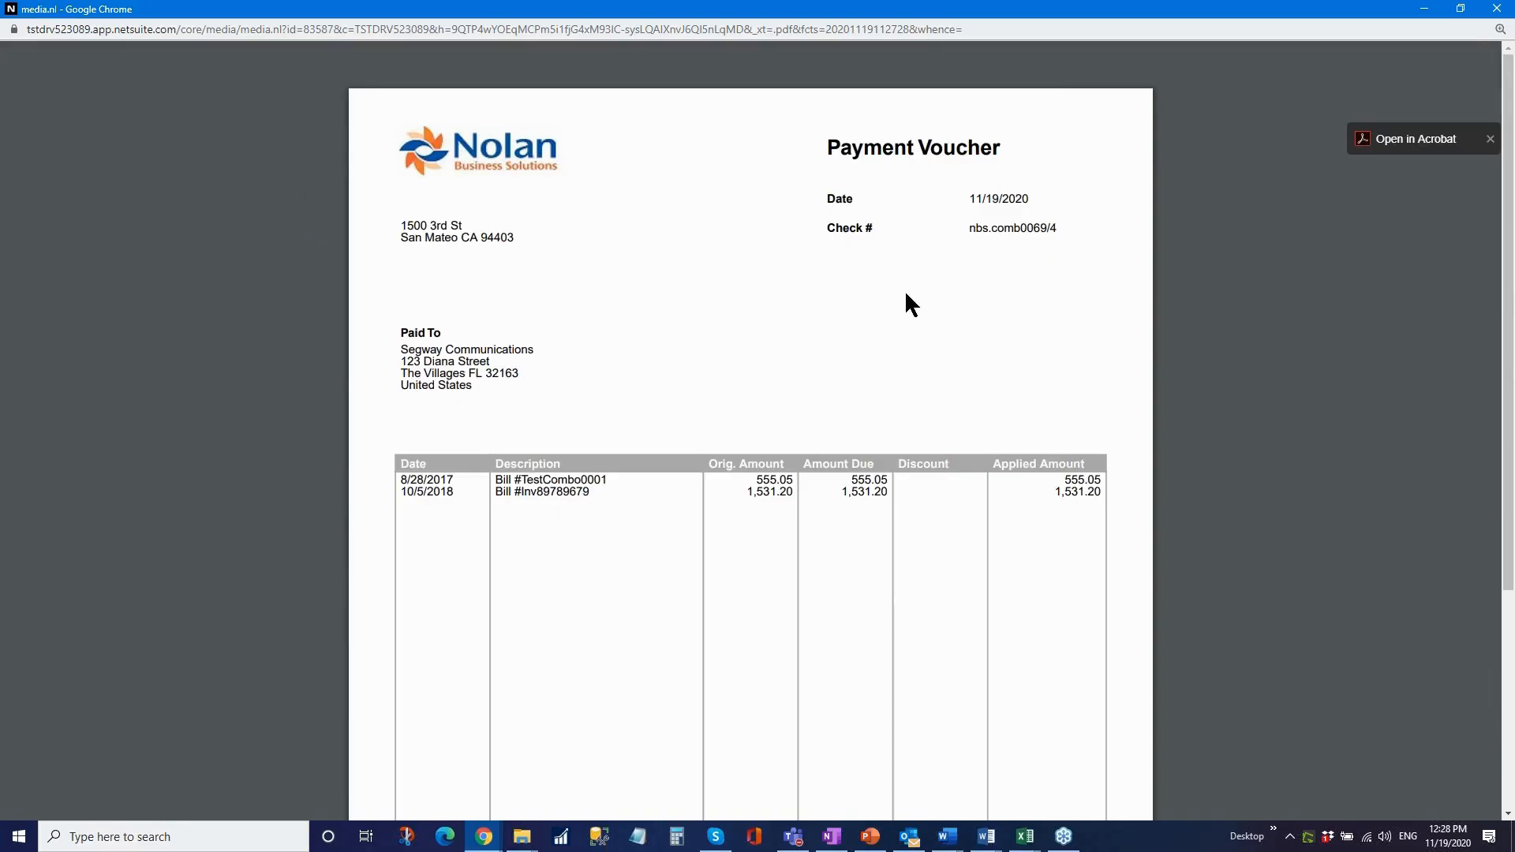
click(1498, 10)
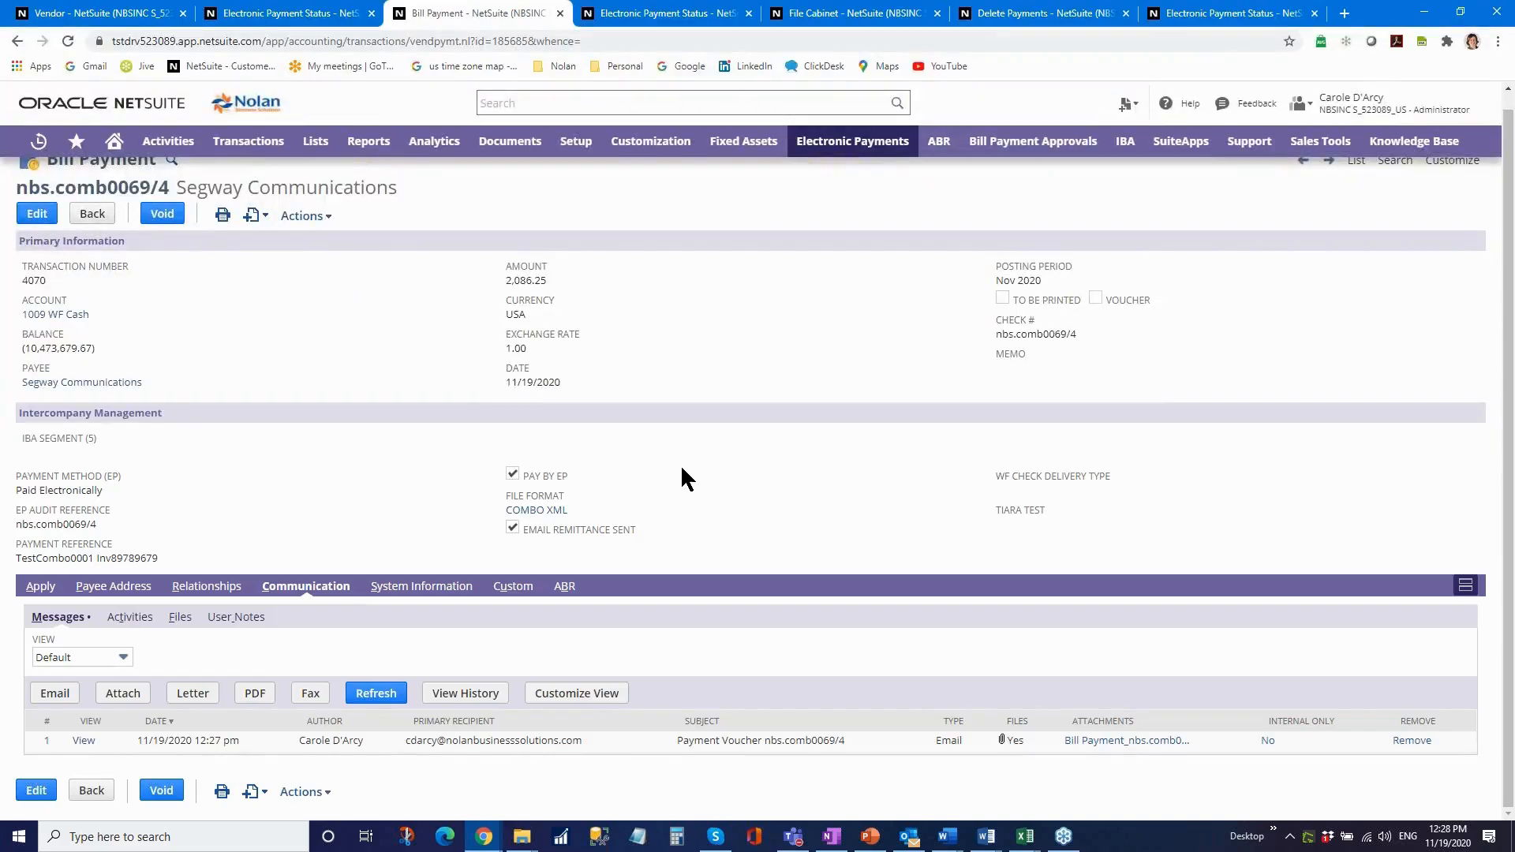
Switch to the Electronic Payments webinar presentation in PowerPoint.
mouse_move(884, 179)
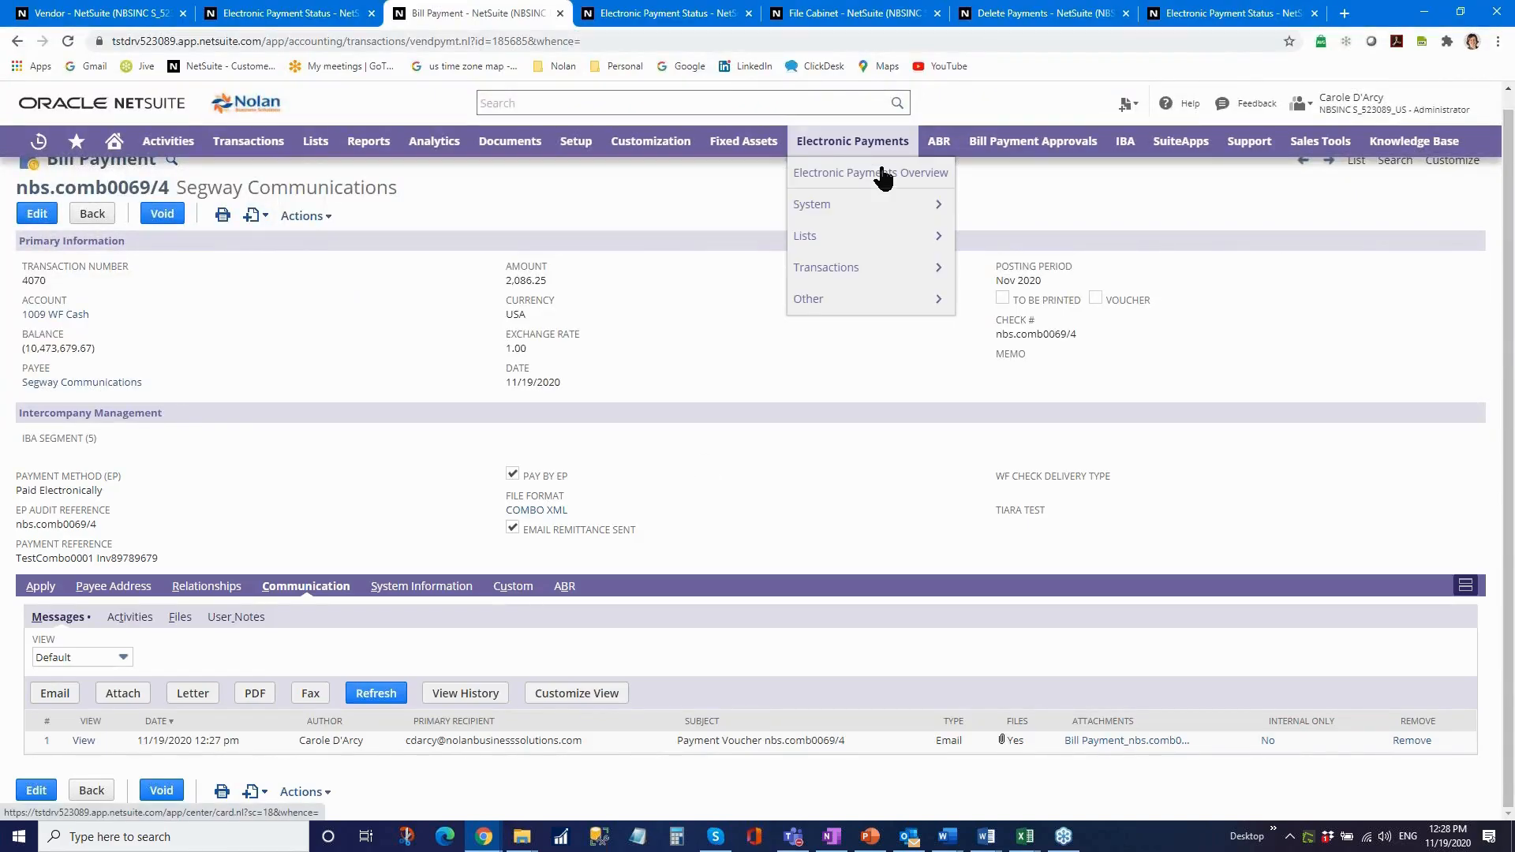
click(871, 838)
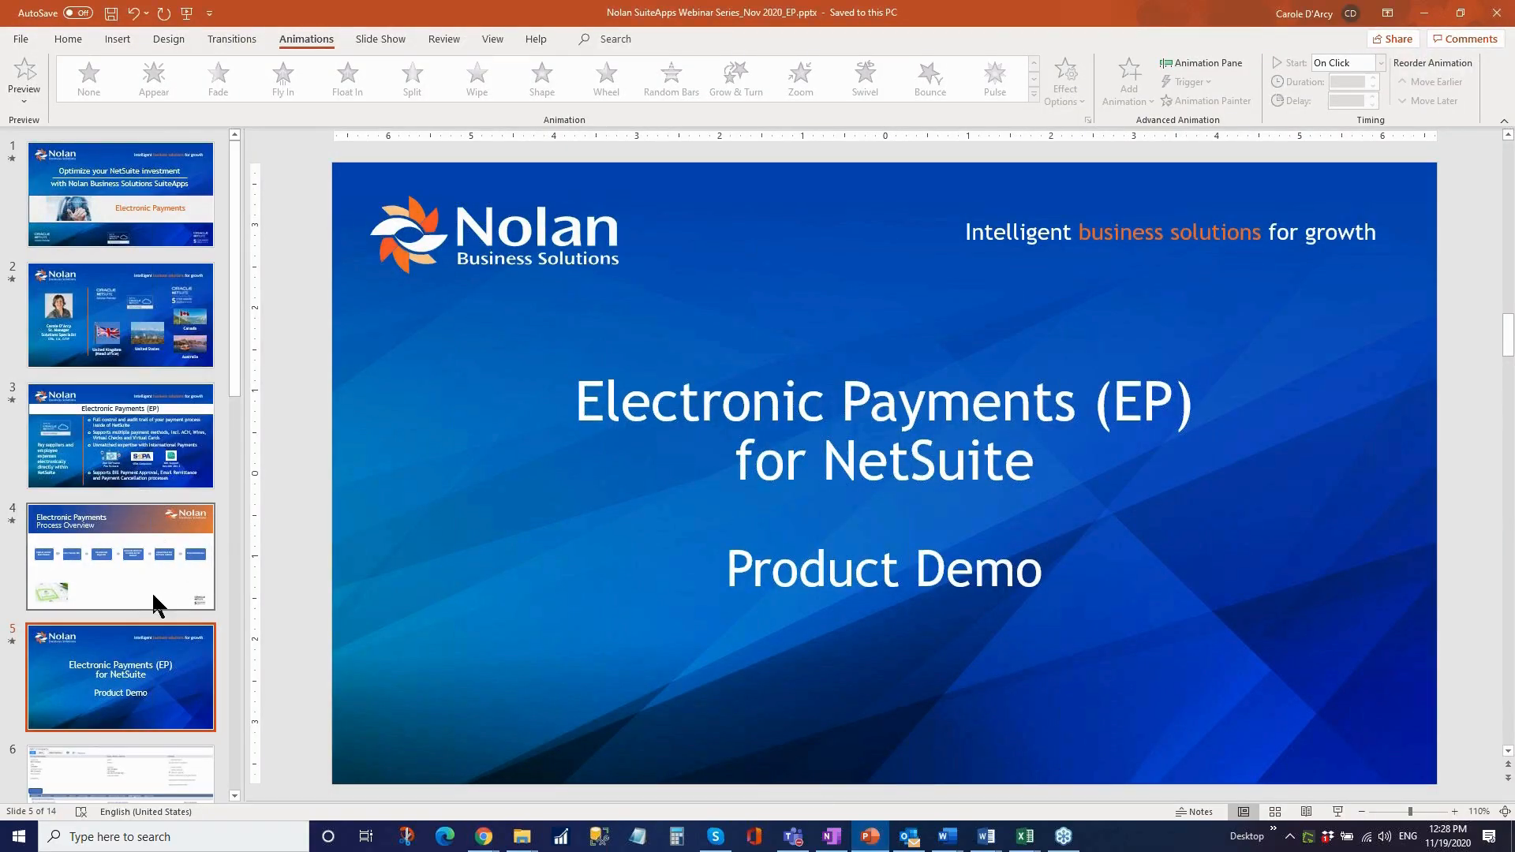